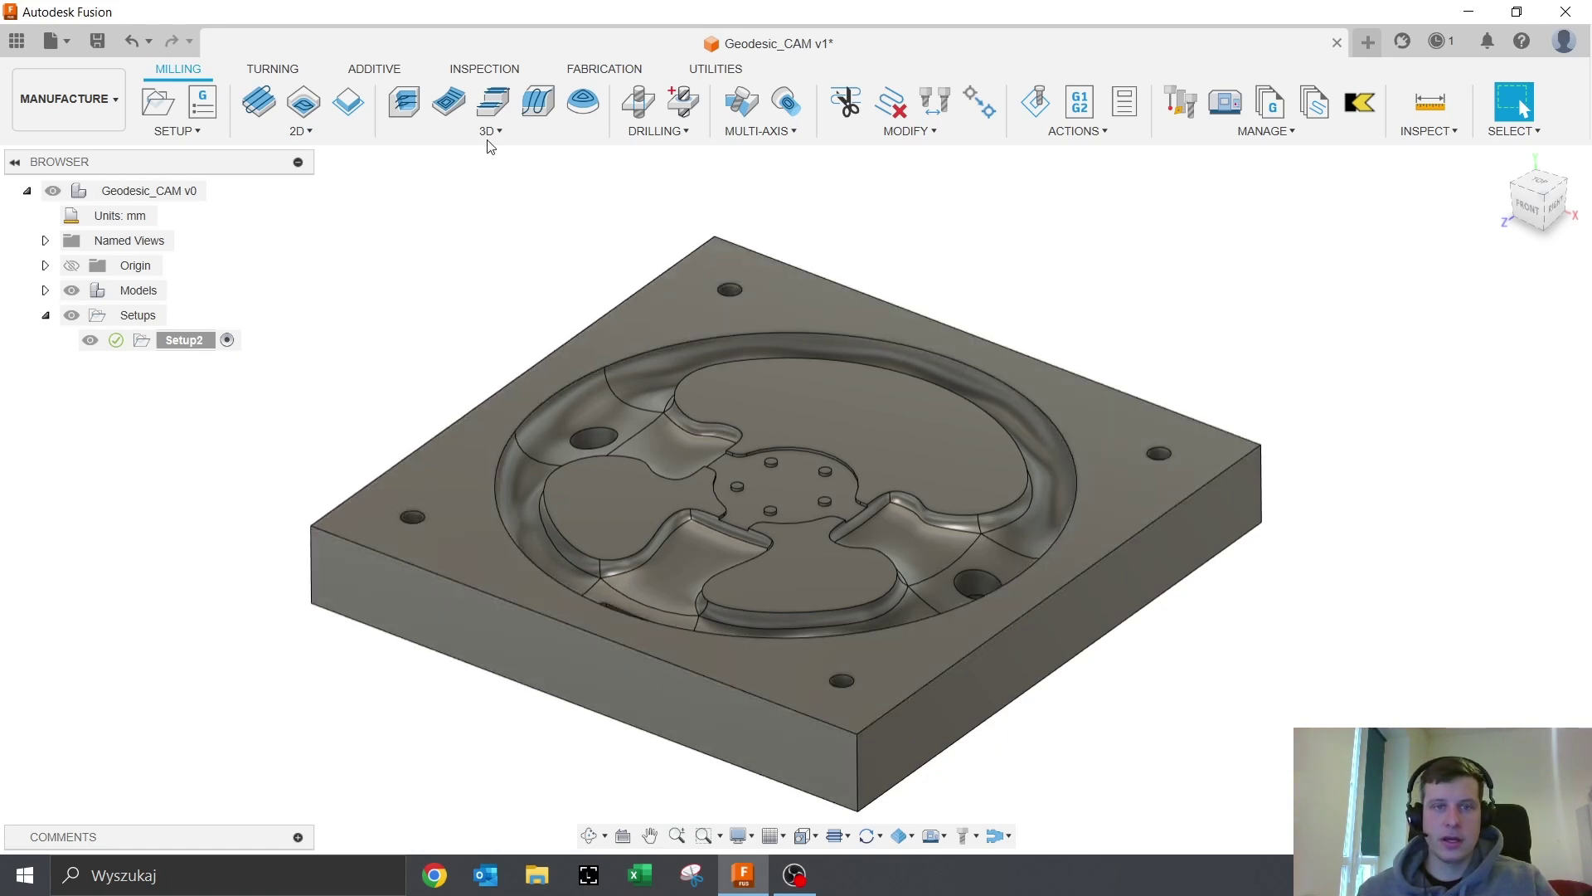
Create a 3D Geodesic operation in Setup2 using the 6 mm ball endmill and try to confirm it
left_click(488, 131)
left_click(452, 573)
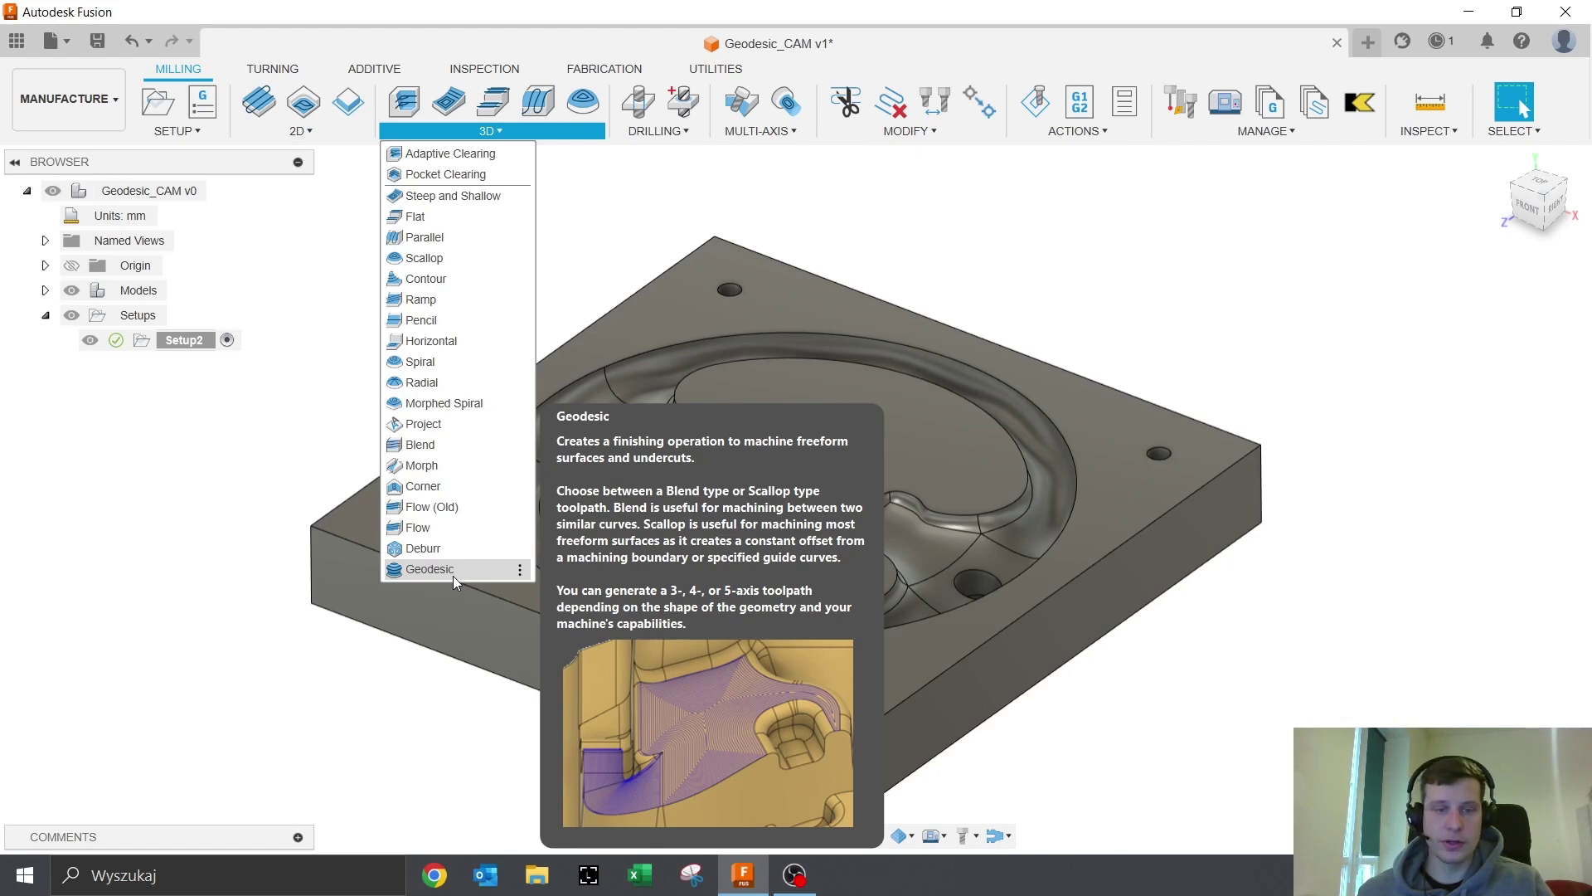
left_click(453, 575)
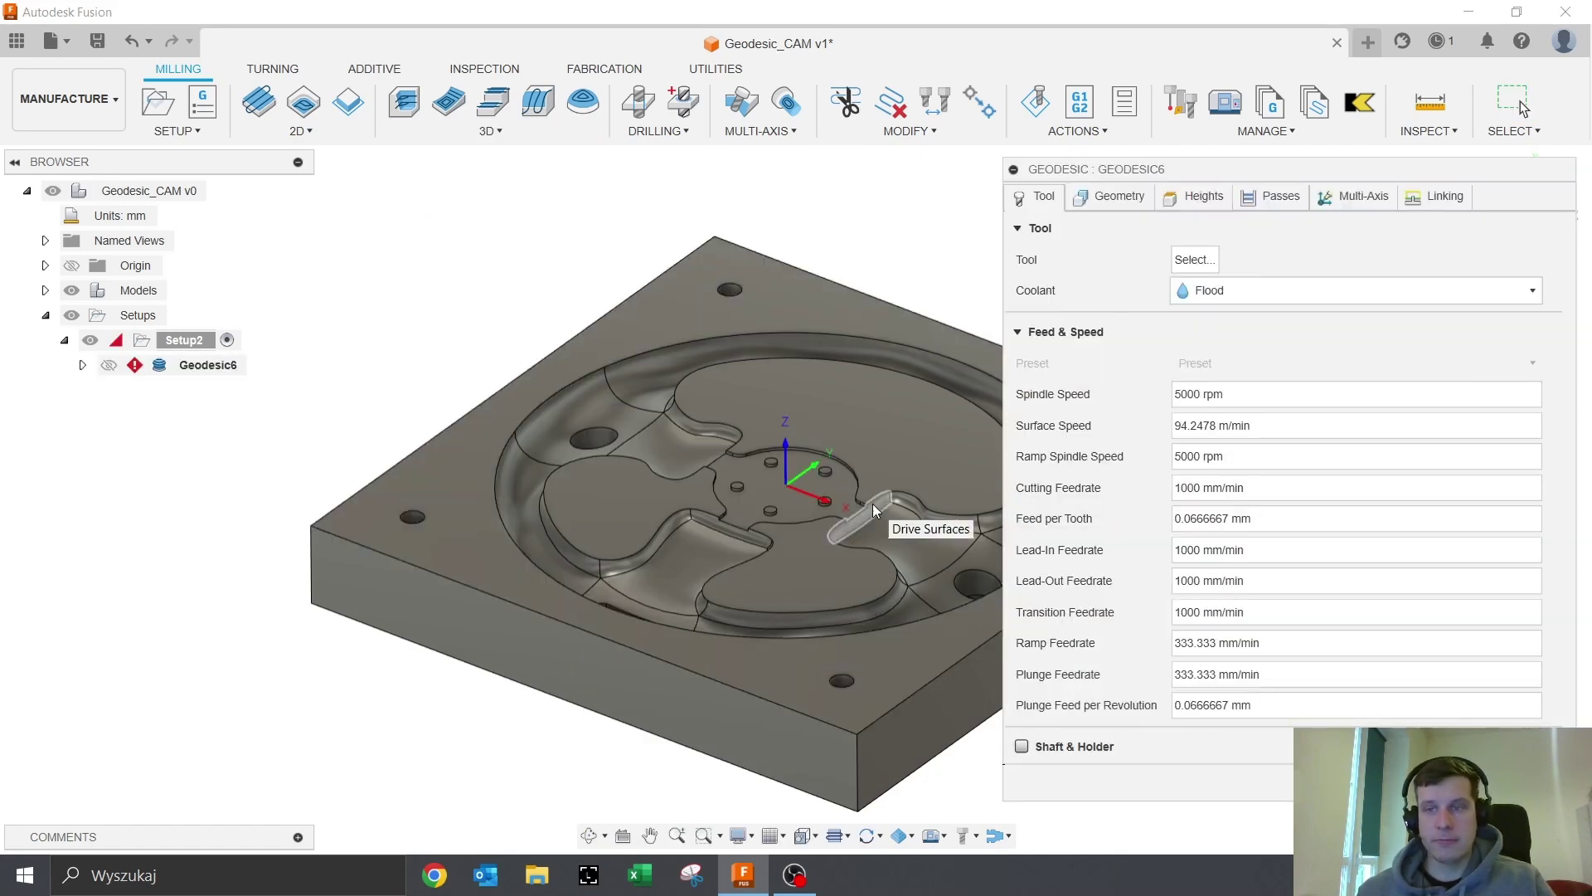
left_click(1363, 198)
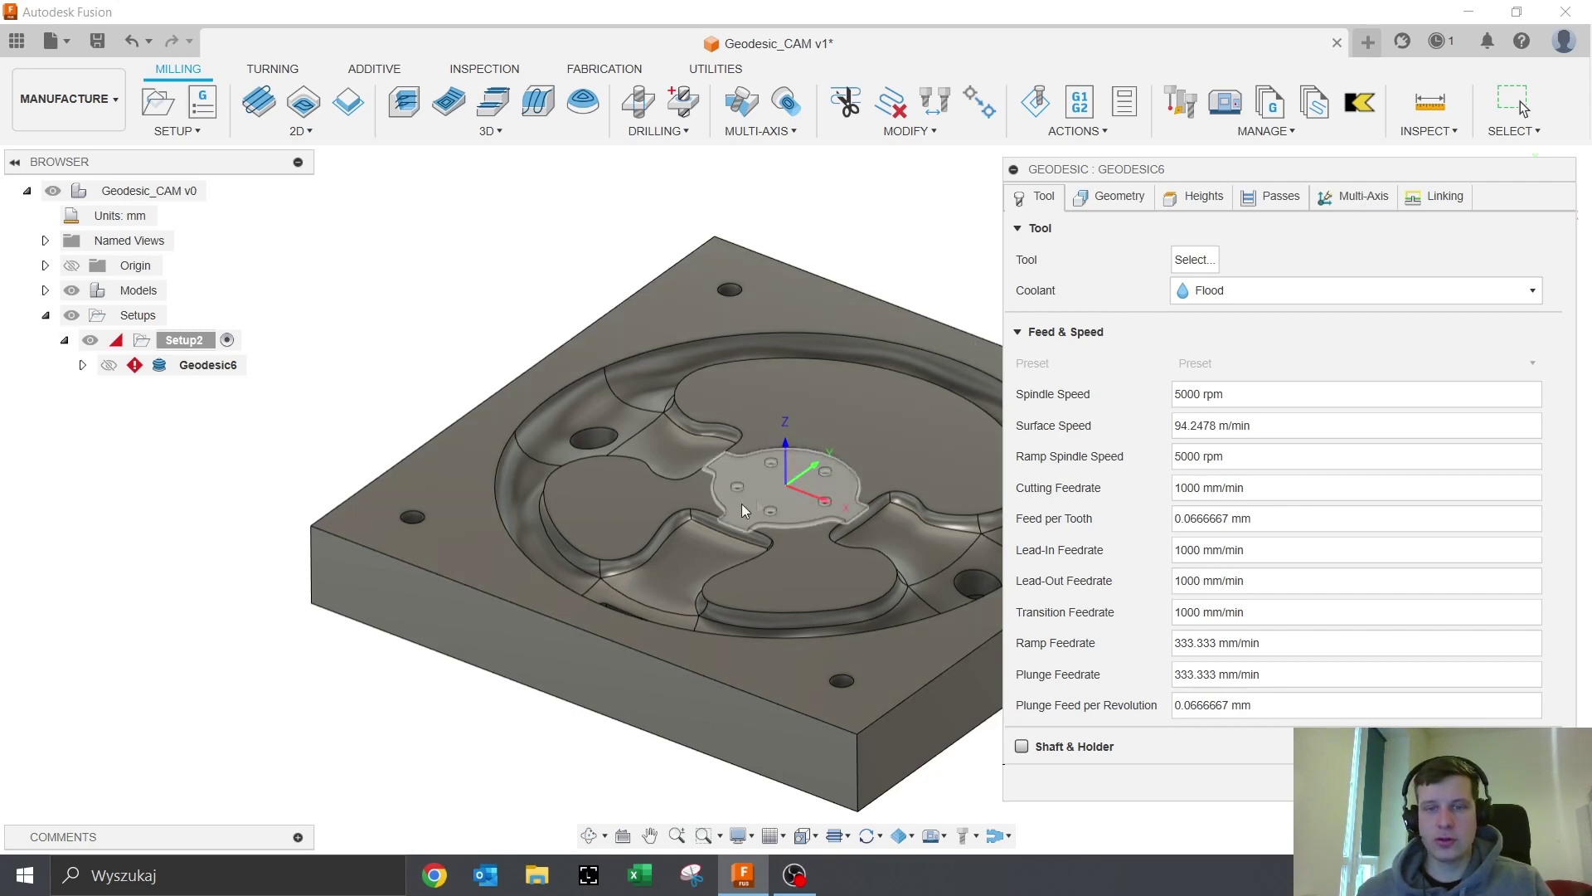
left_click(1194, 259)
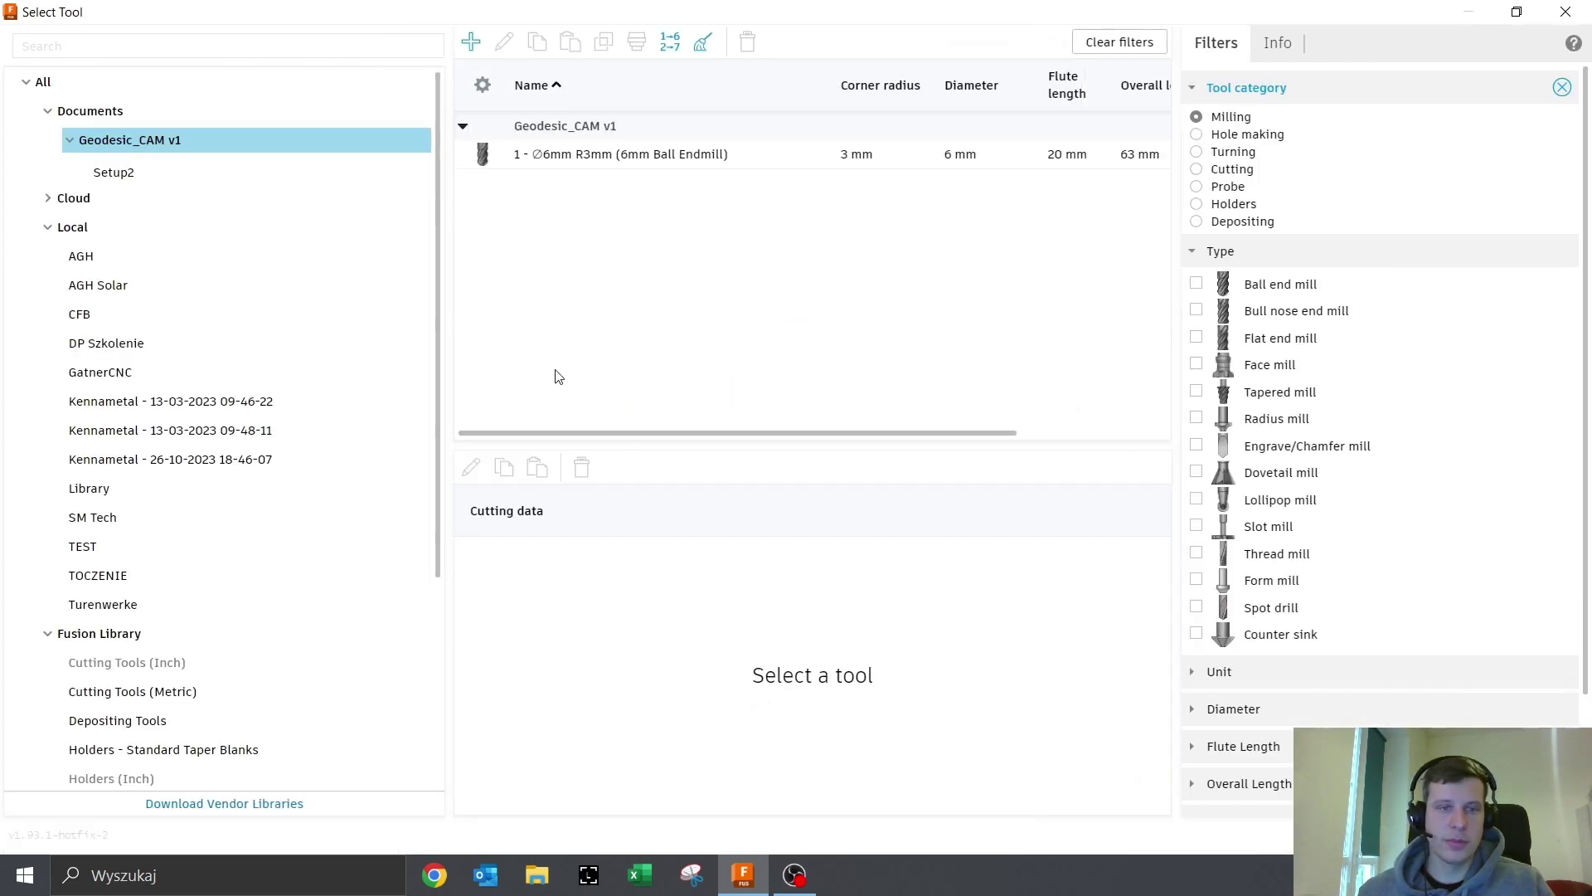
left_click(621, 154)
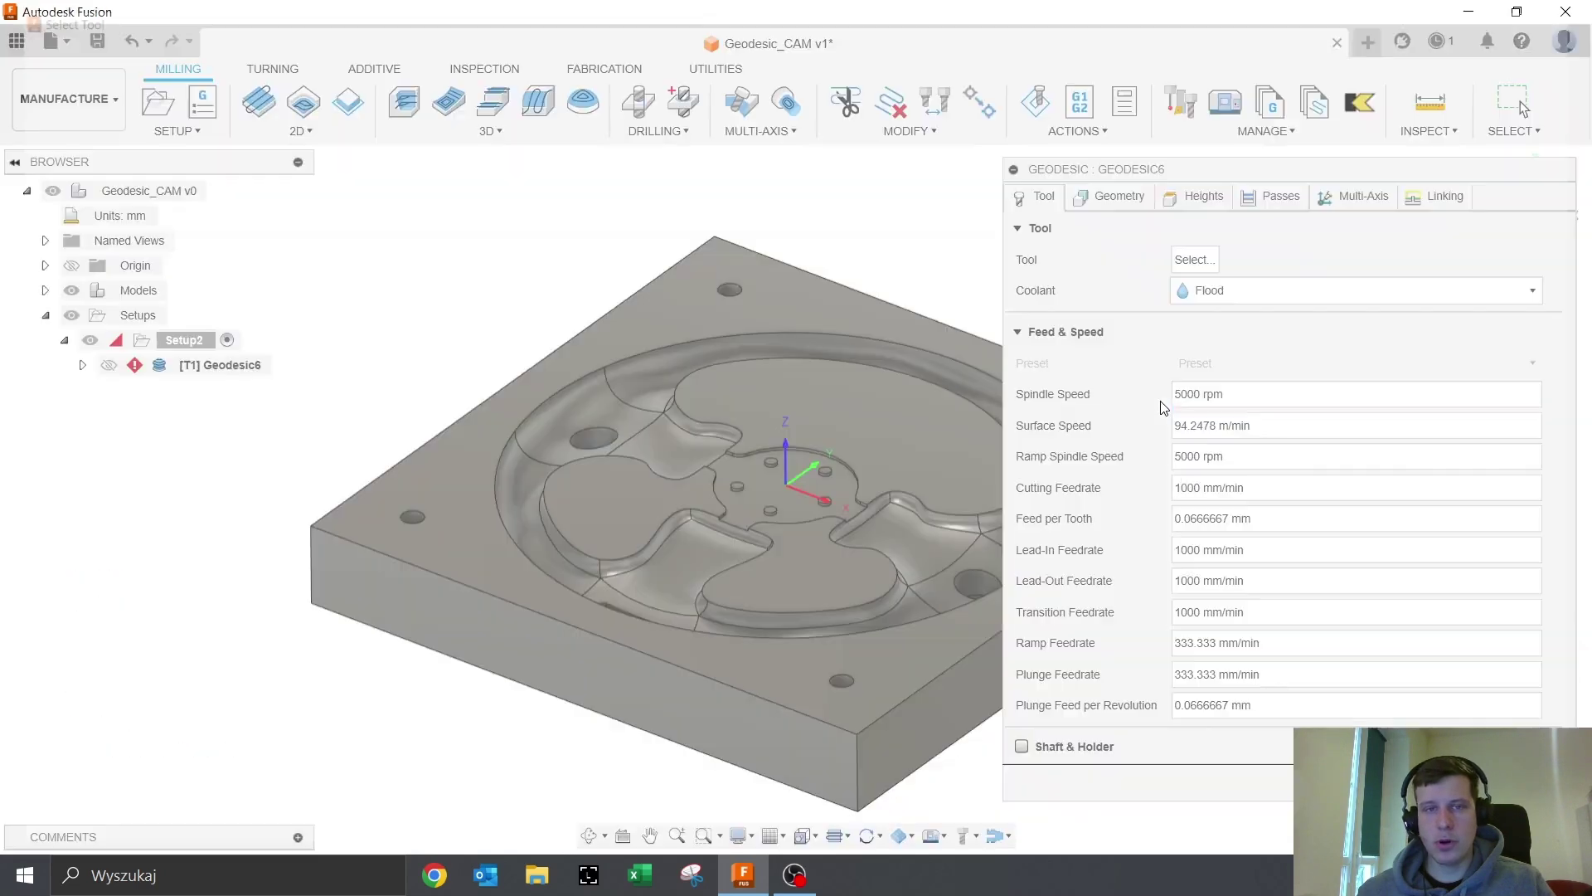
middle_click_drag(940, 522, 866, 514)
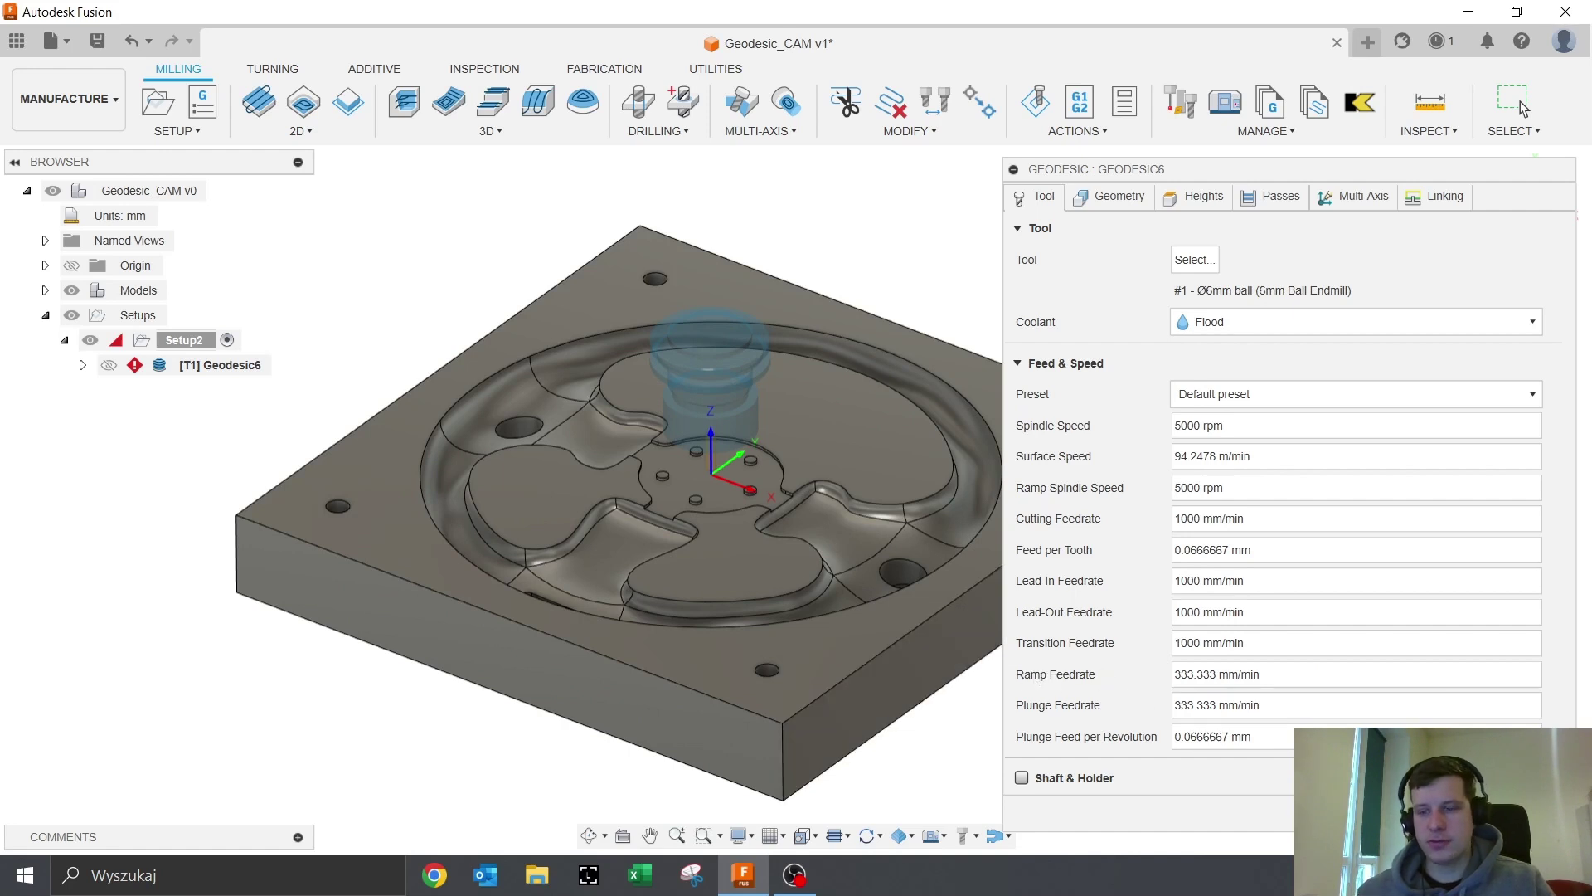
left_click(1467, 813)
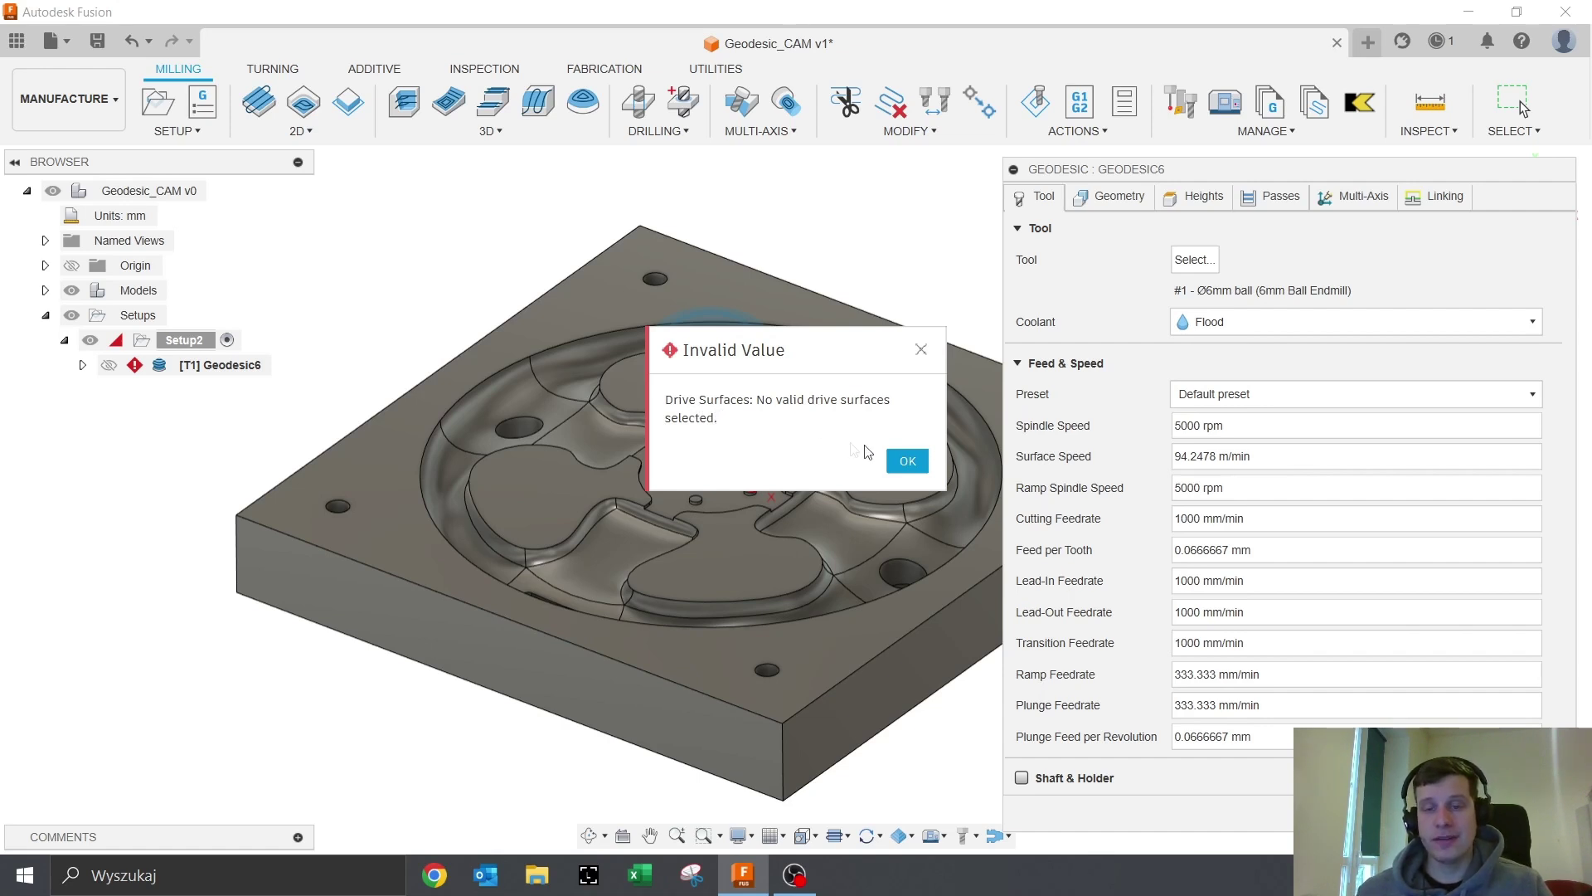
left_click(902, 462)
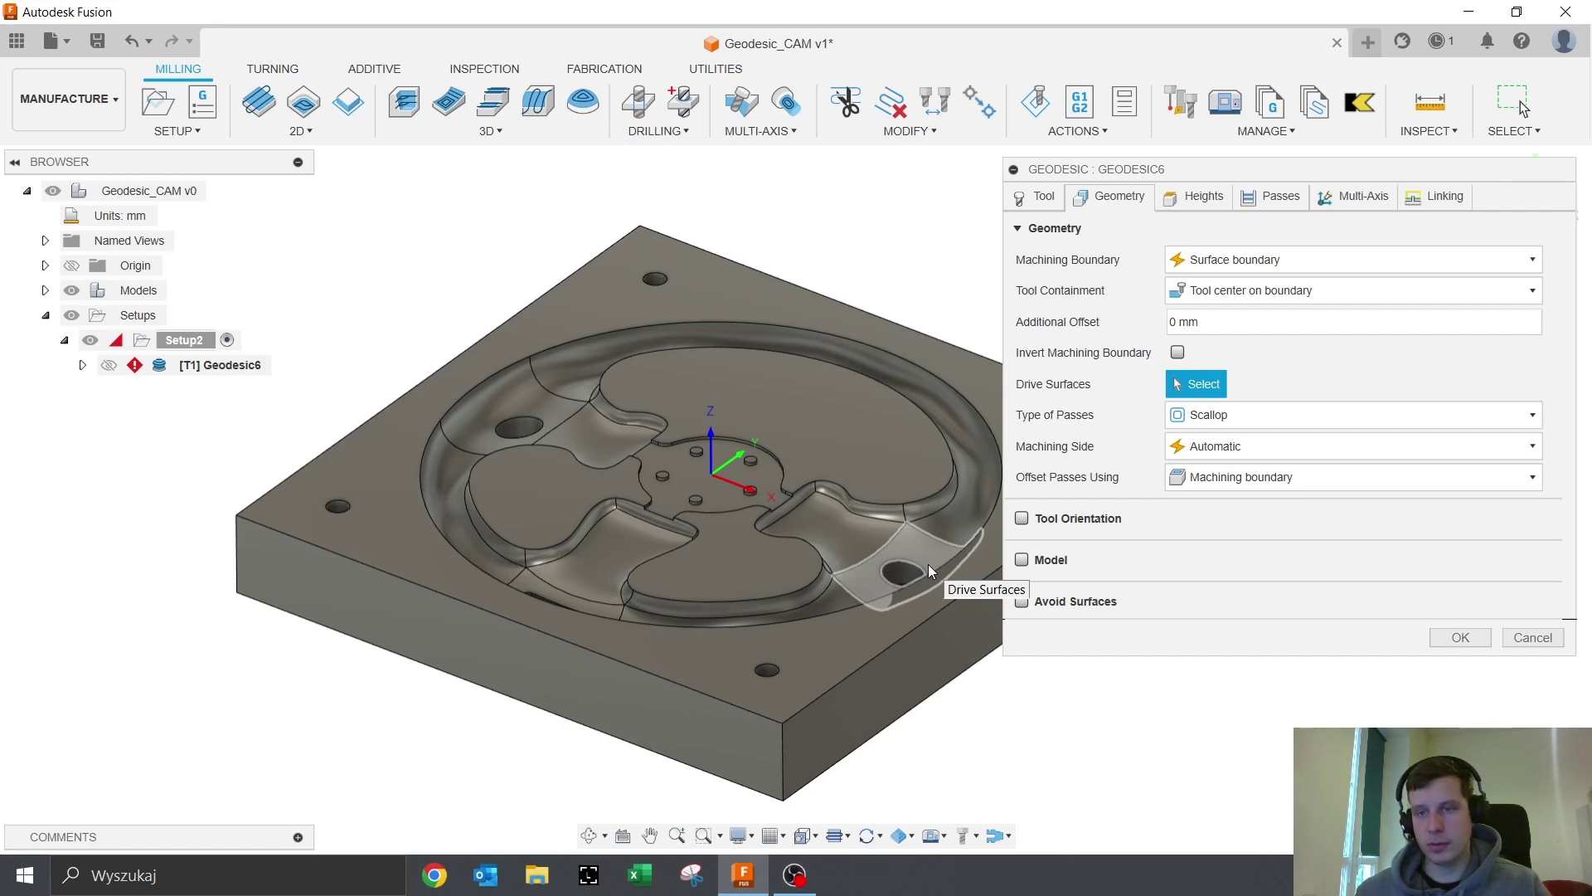
Select the nine curved rim and spoke faces of the steering-wheel cavity as drive surfaces and generate the Geodesic toolpath
middle_click_drag(670, 498, 840, 703, "shift")
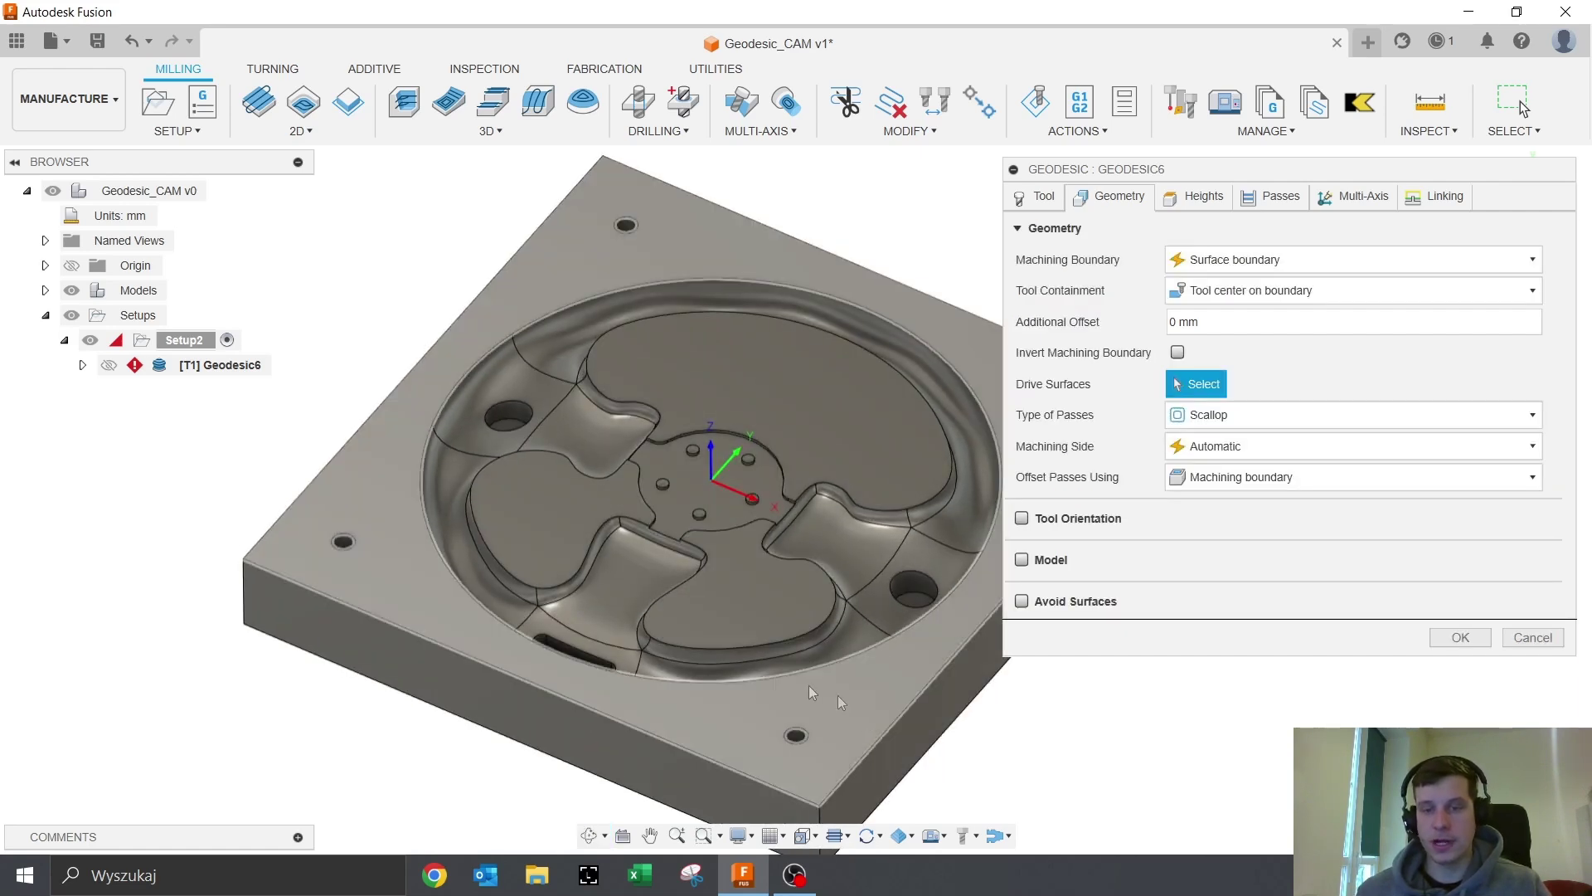
left_click(579, 619)
left_click(536, 625)
left_click(484, 591)
left_click(456, 416)
left_click(618, 432)
left_click(597, 365)
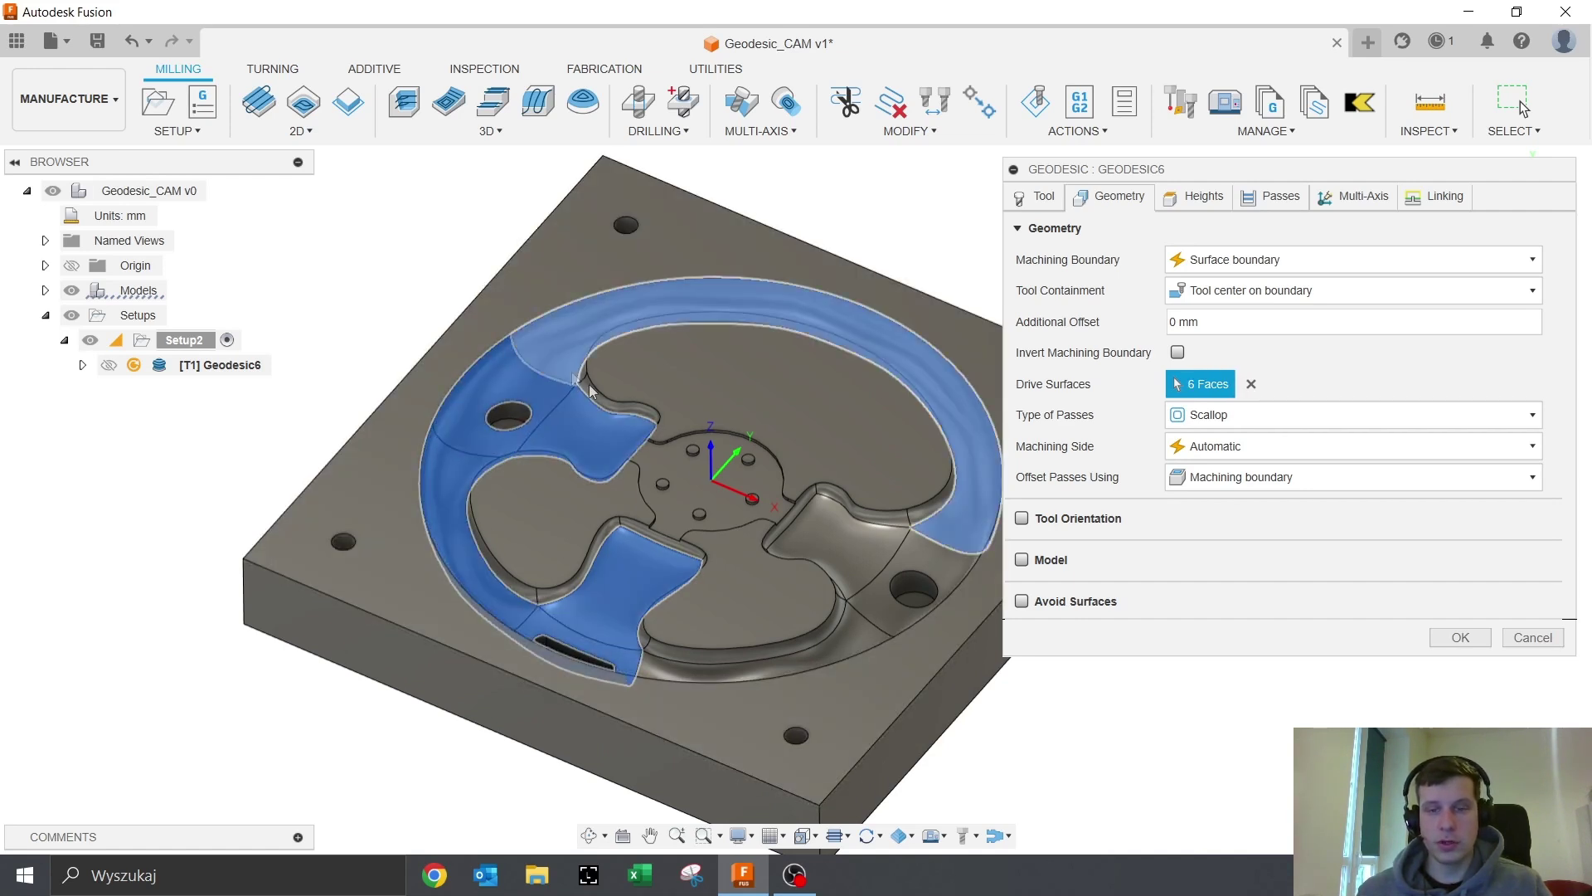
left_click(914, 555)
left_click(879, 551)
left_click(857, 622)
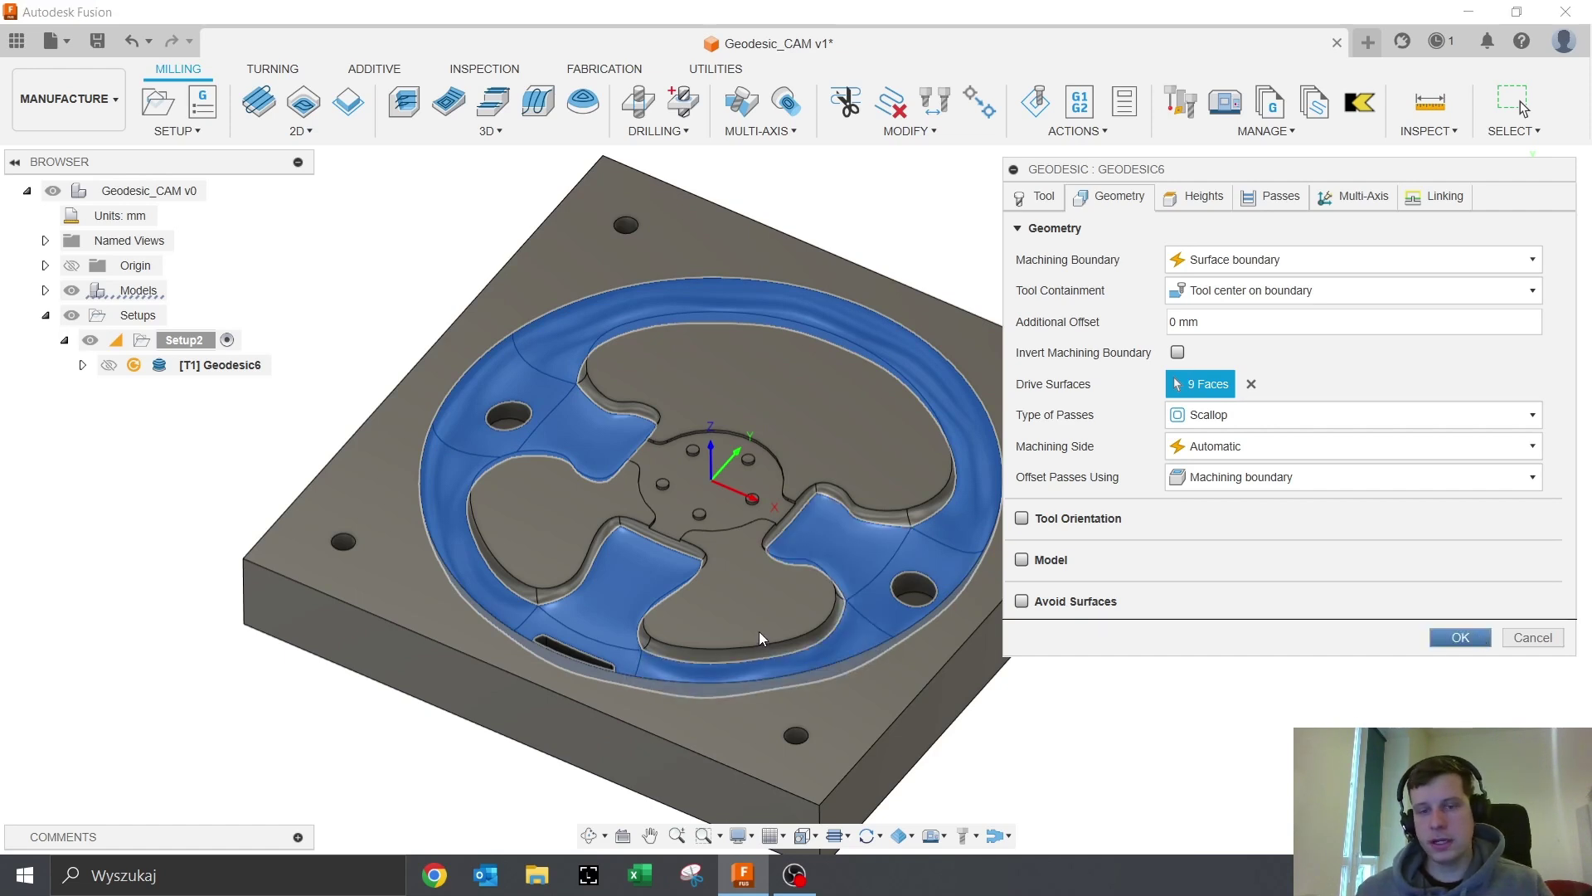
key("Return")
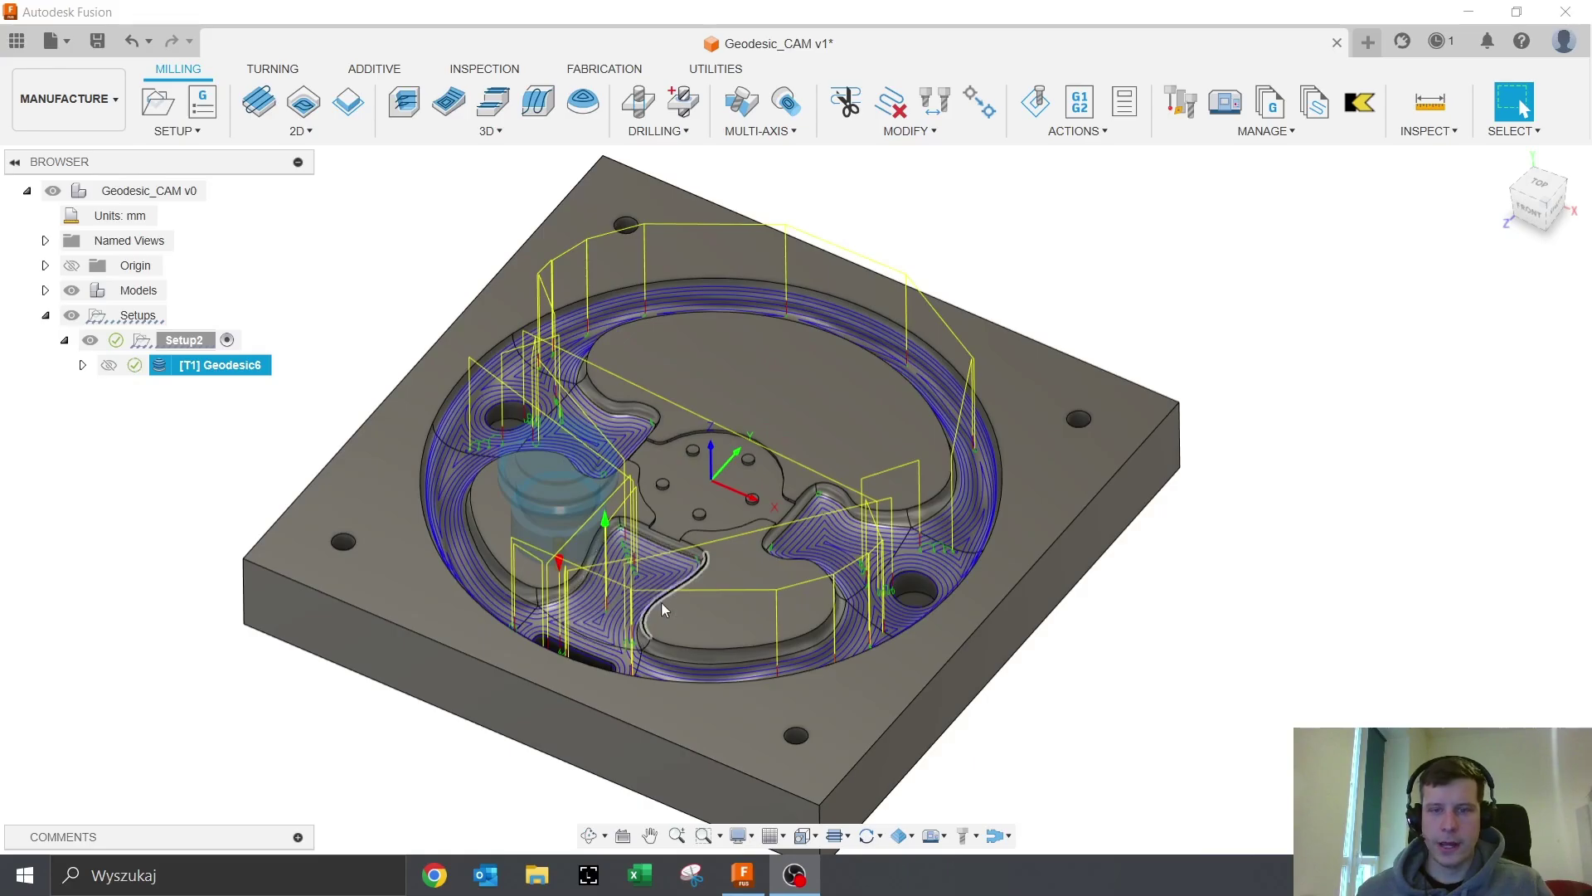
Examine how the generated Geodesic toolpath runs across the spokes and around the two round holes and the slot
scroll(653, 577, "up", 4)
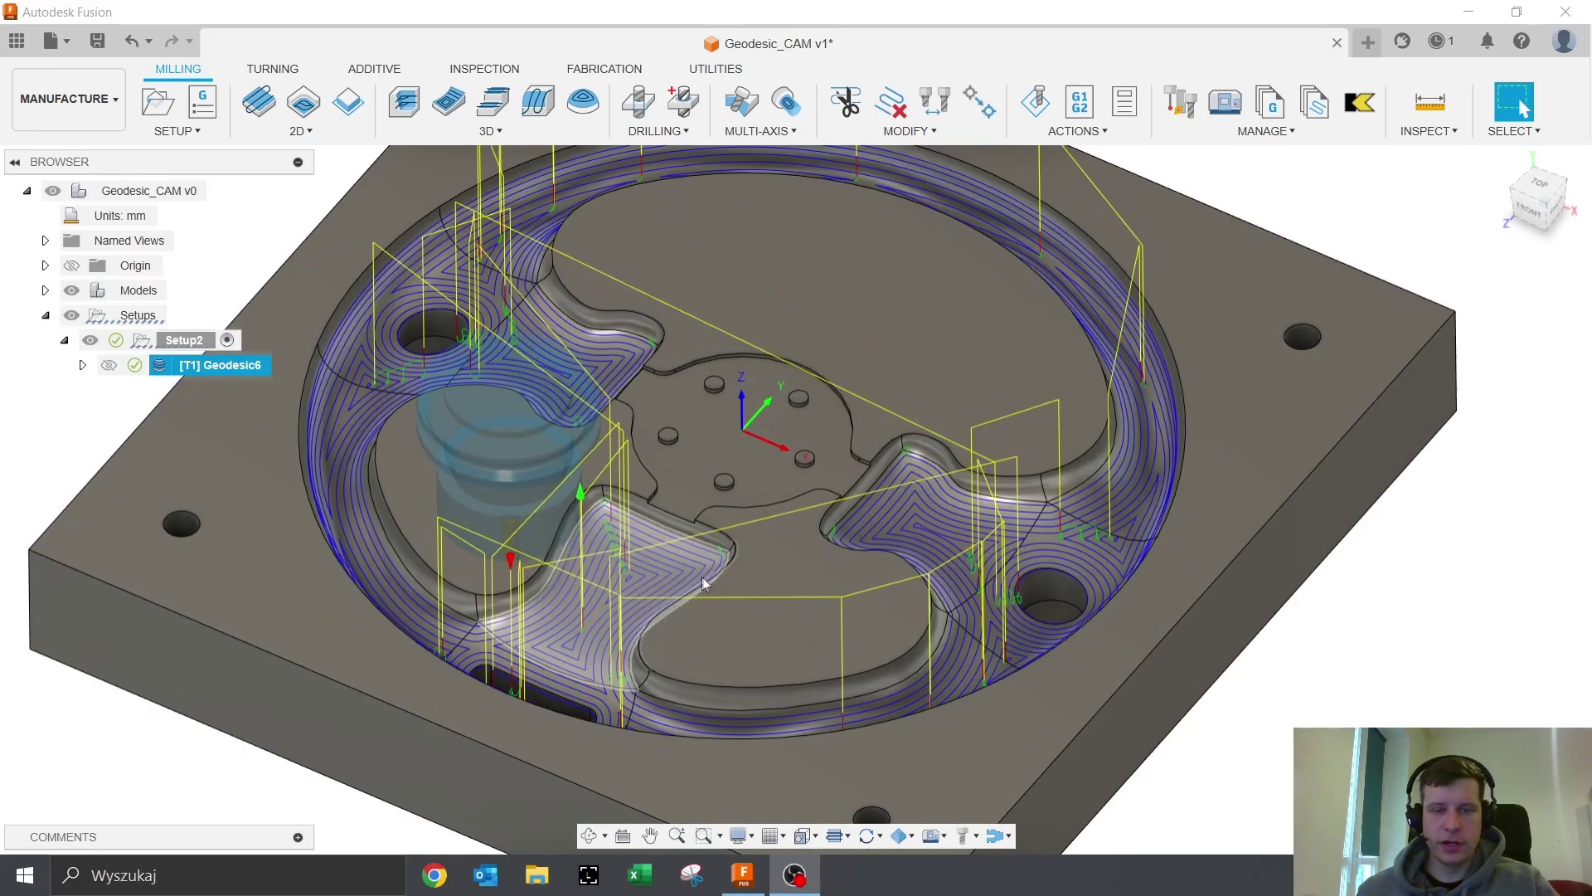
mouse_move(680, 541)
middle_mouse_down("shift")
mouse_move(738, 663)
mouse_move(684, 643)
mouse_move(655, 552)
mouse_move(663, 597)
mouse_move(674, 535)
middle_mouse_up("shift")
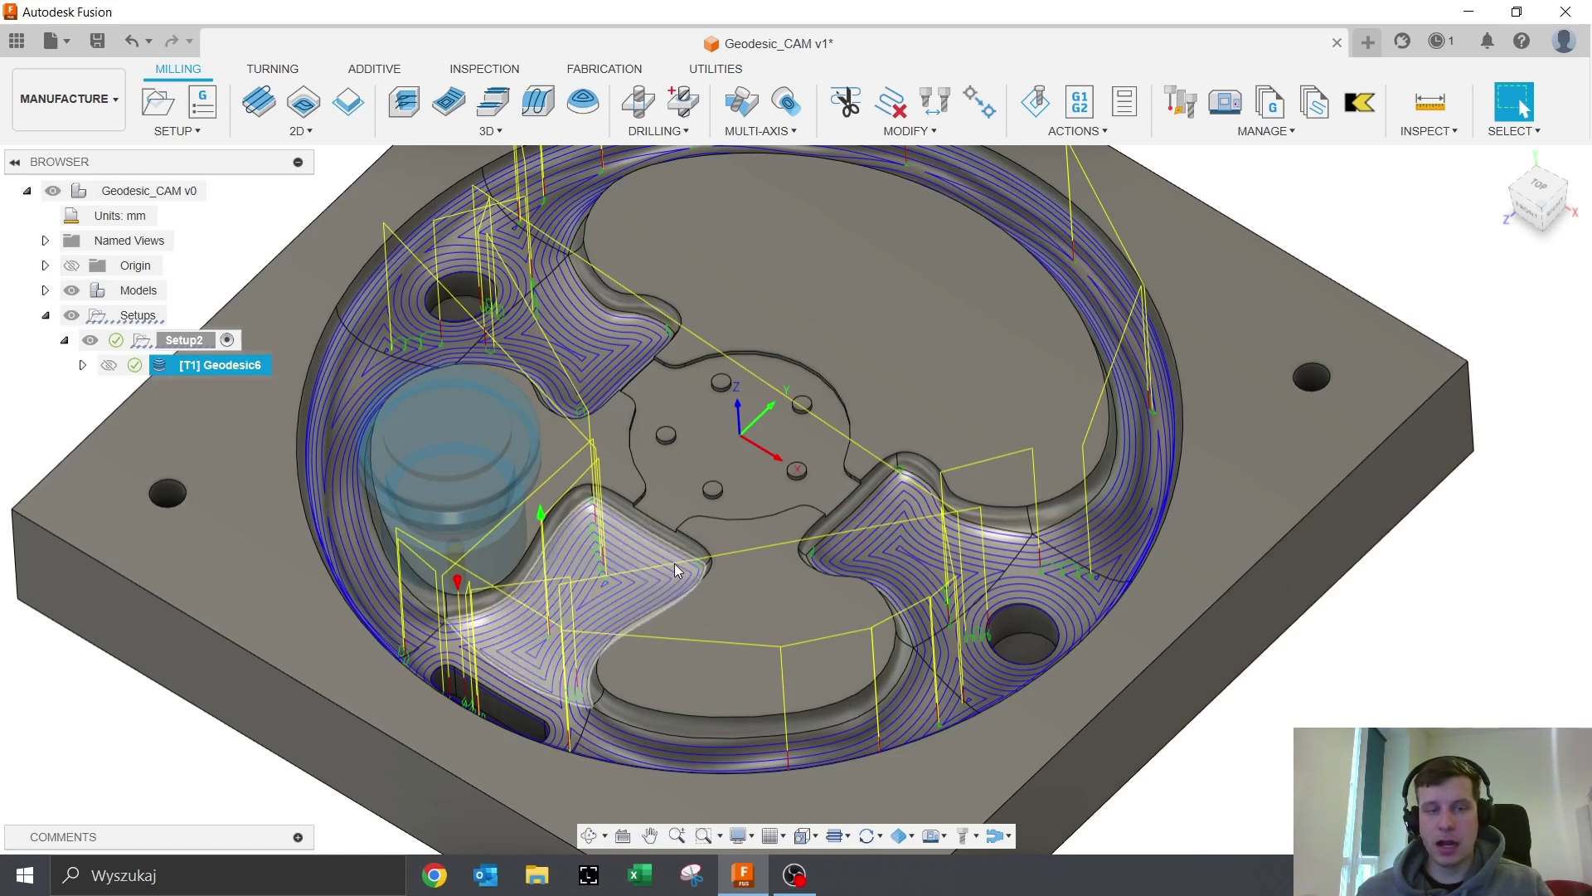
left_click(519, 130)
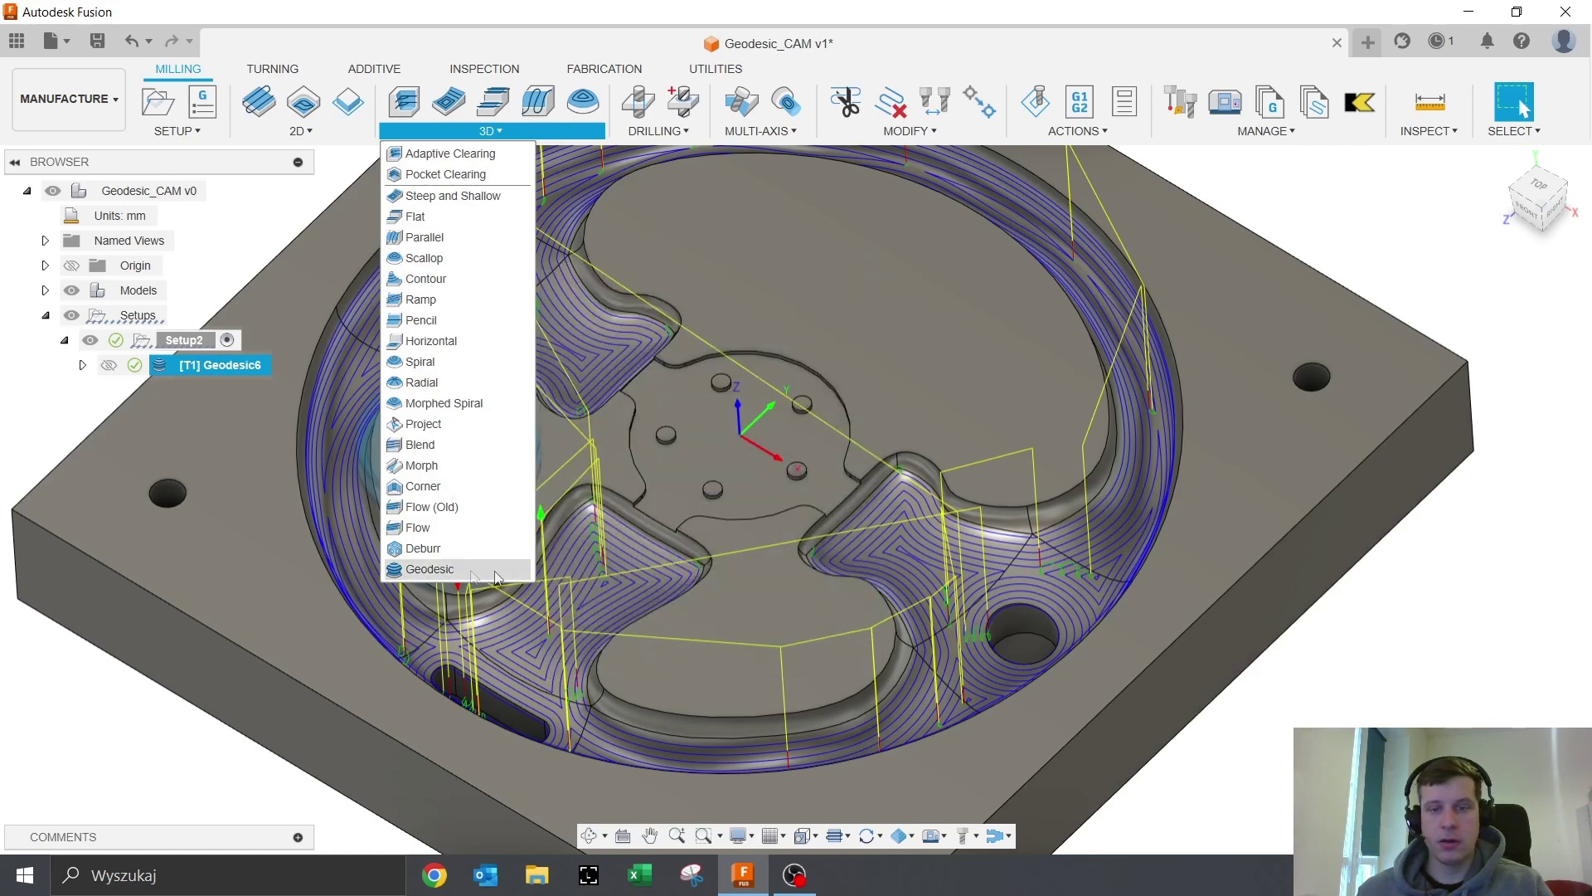
scroll(864, 555, "up", 3)
scroll(845, 581, "down", 4)
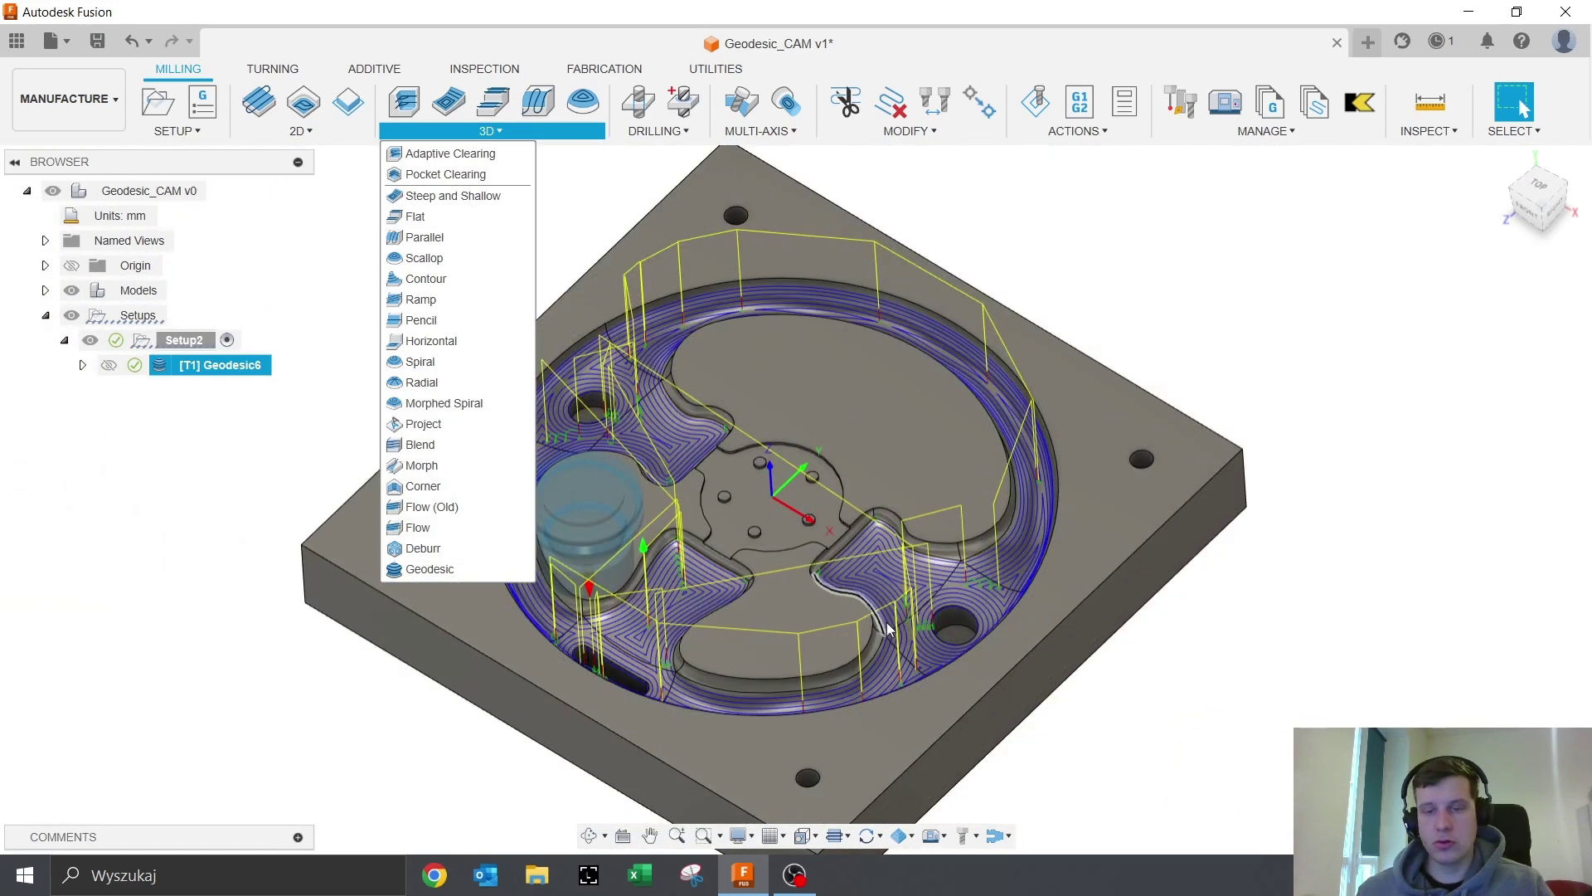
scroll(913, 614, "down", 1)
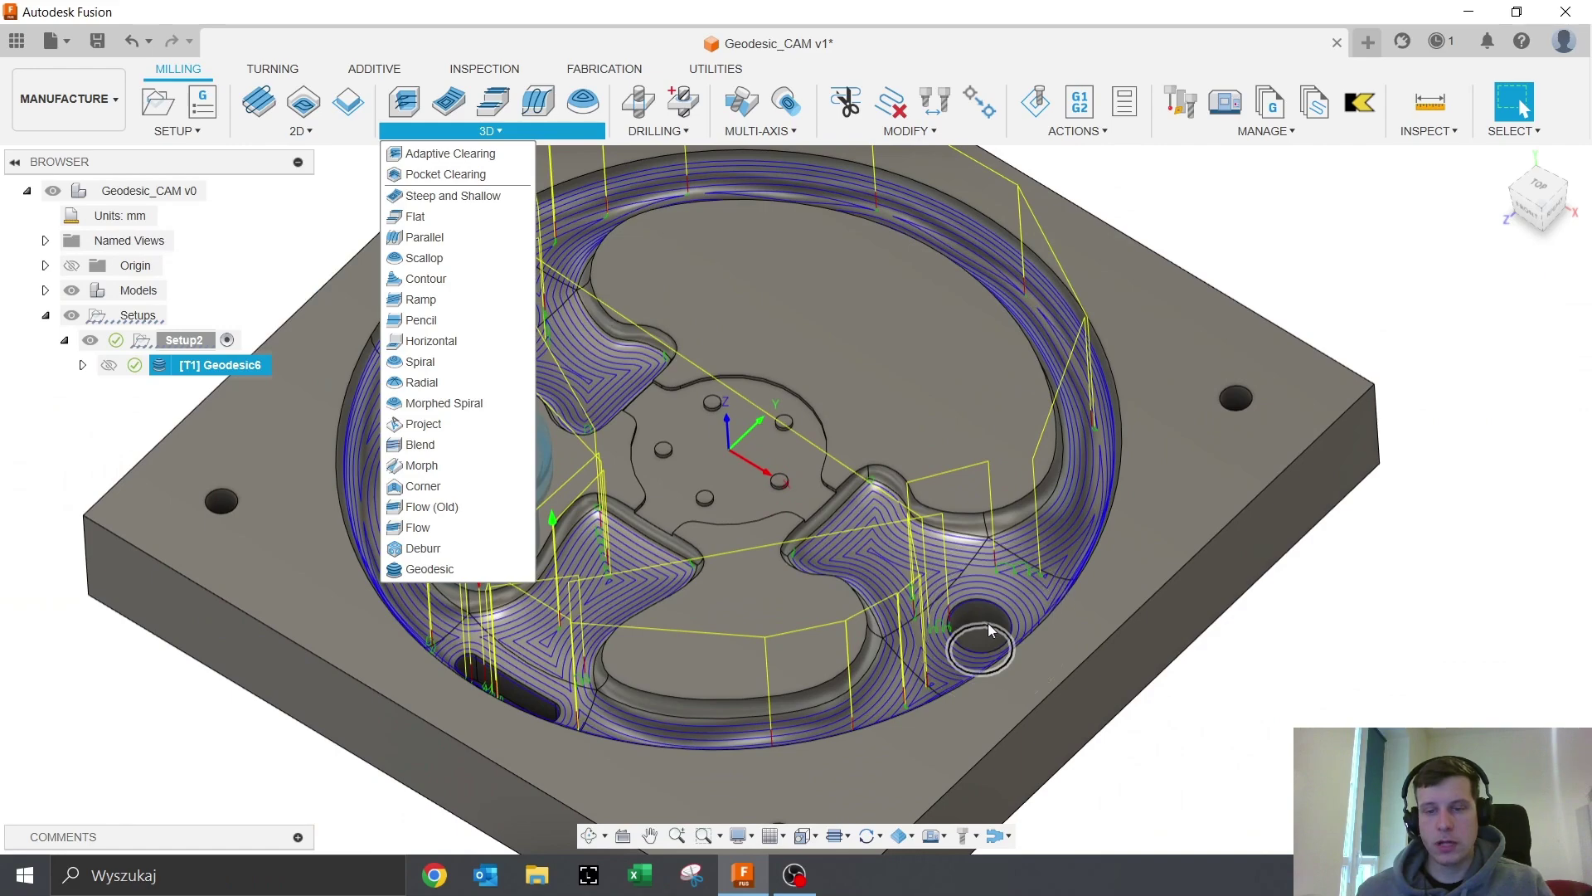
scroll(987, 619, "up", 4)
middle_click_drag(859, 621, 503, 431, "shift")
scroll(526, 566, "down", 4)
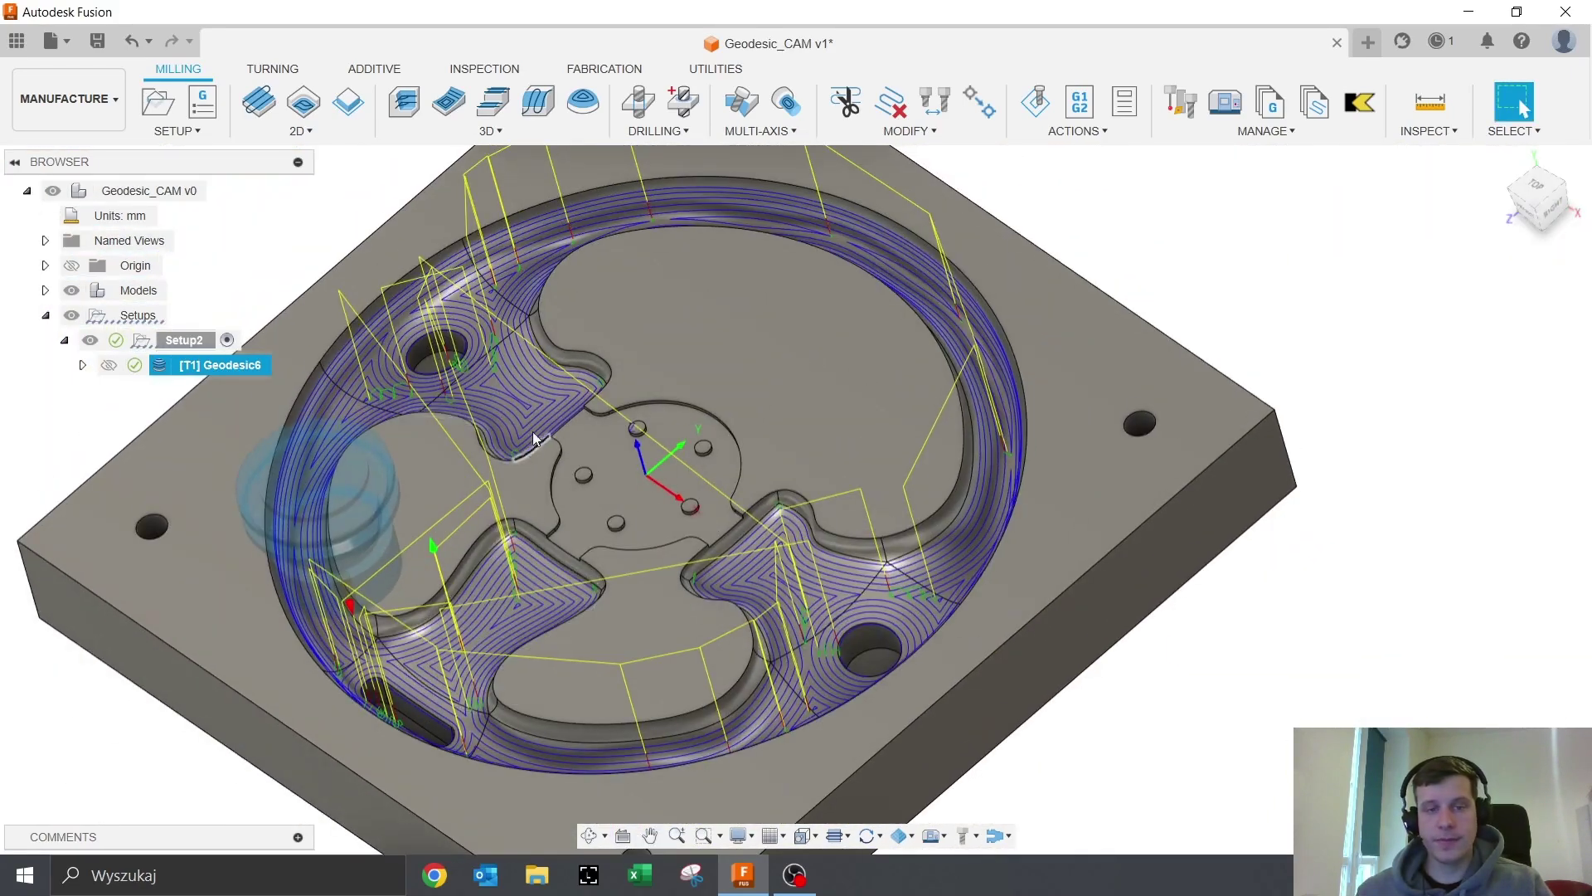
scroll(501, 420, "up", 5)
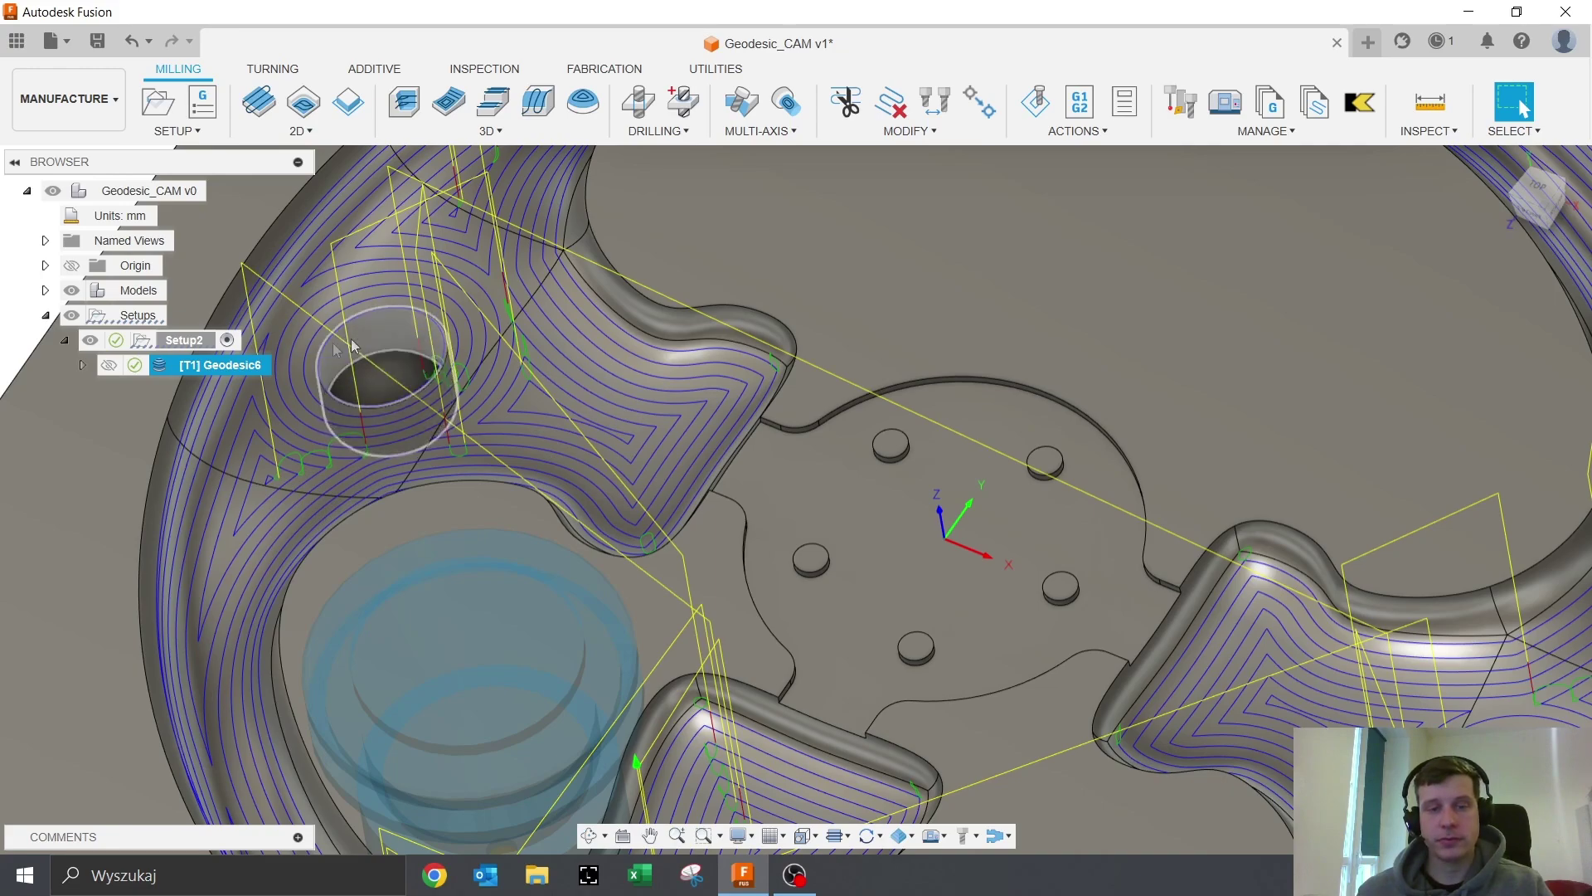
scroll(469, 431, "down", 5)
middle_click_drag(468, 431, 377, 703, "shift")
scroll(377, 703, "up", 3)
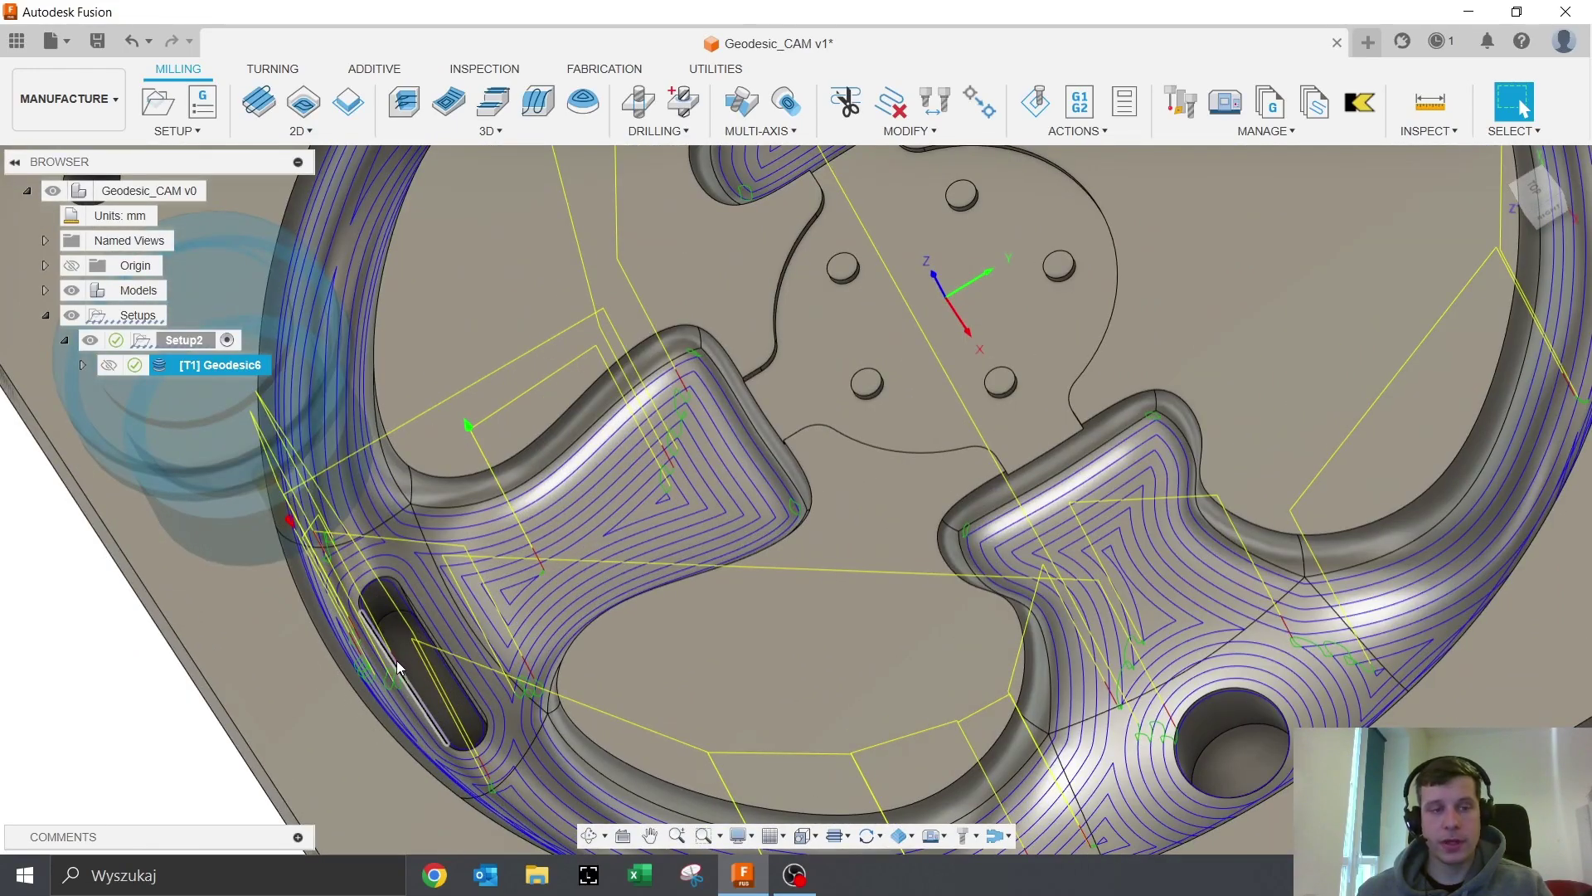
scroll(420, 496, "down", 4)
middle_click_drag(647, 526, 759, 444, "shift")
Edit the Geodesic operation to enable Order By Area and Machine Over Holes, and regenerate the toolpath
right_click(262, 380)
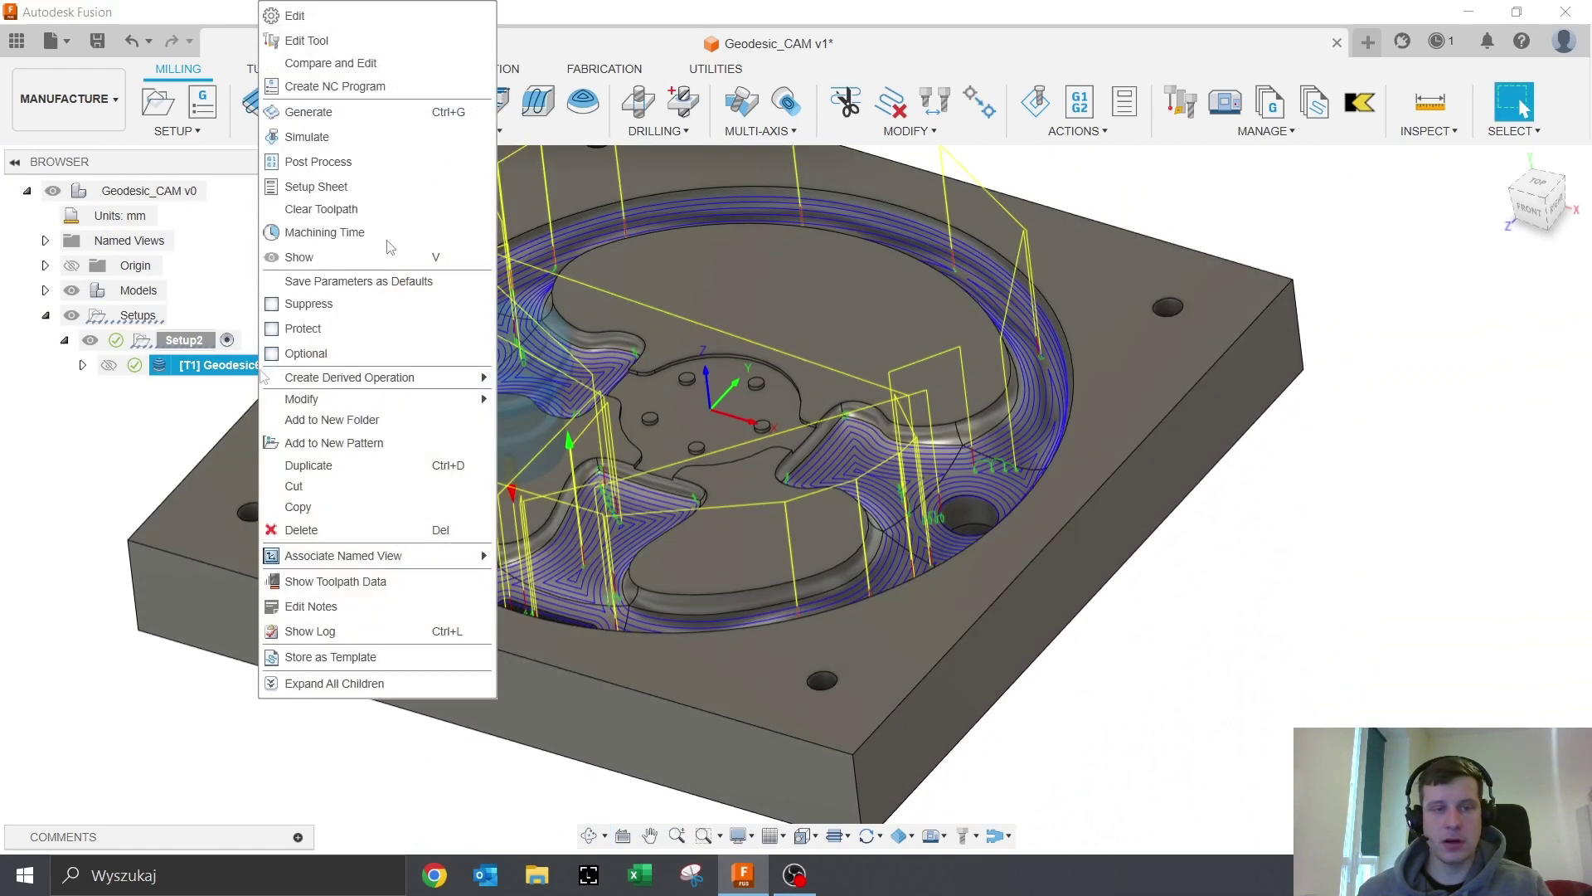
left_click(366, 17)
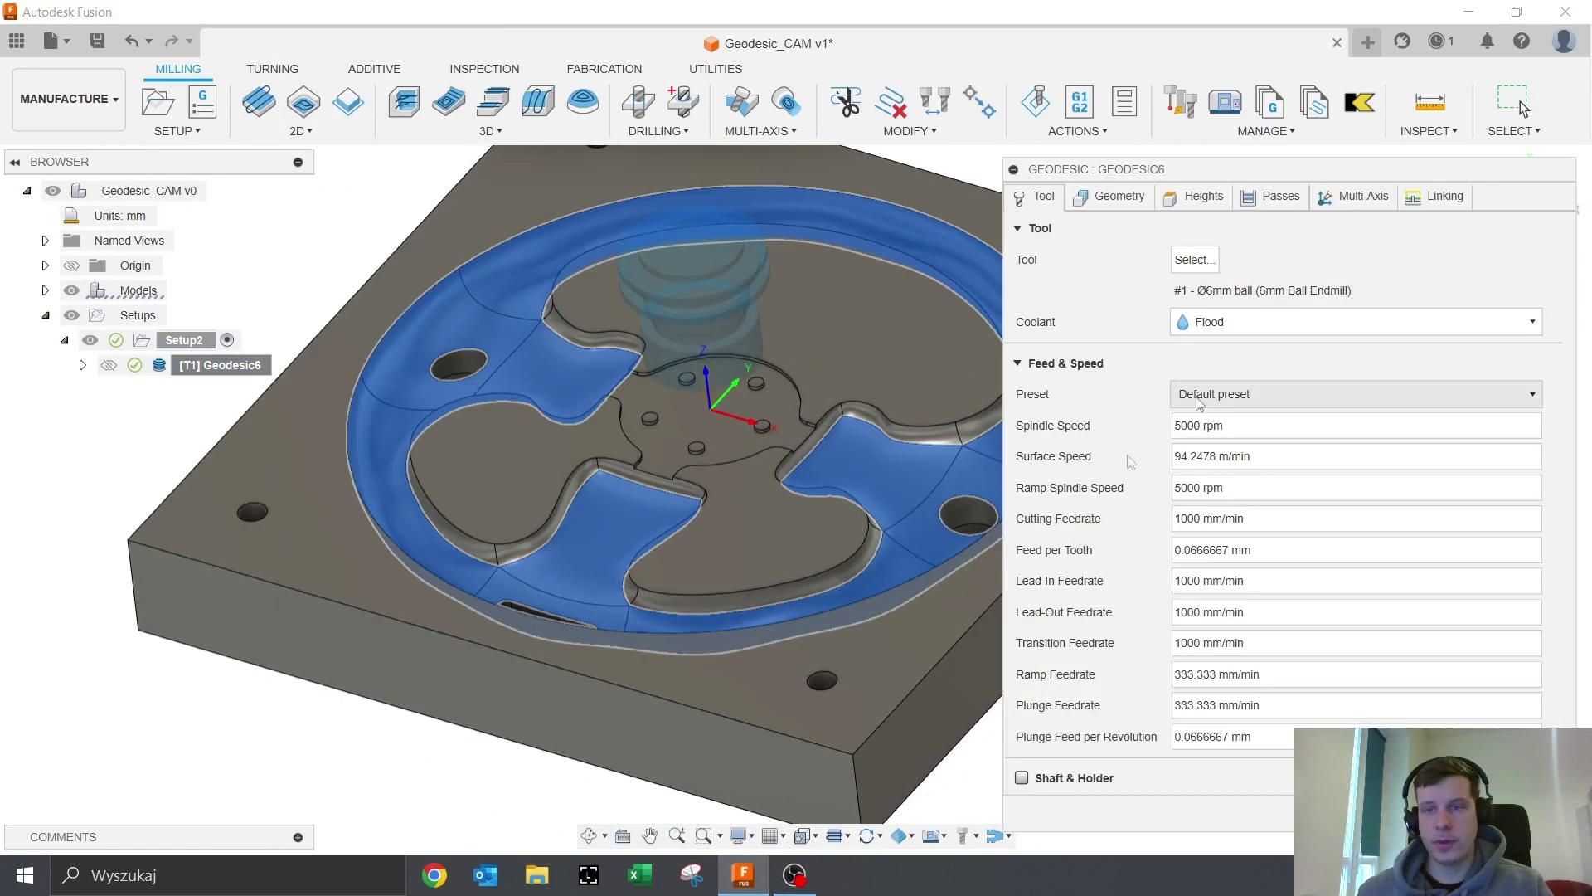
left_click(1295, 206)
left_click(1184, 570)
left_click(1184, 539)
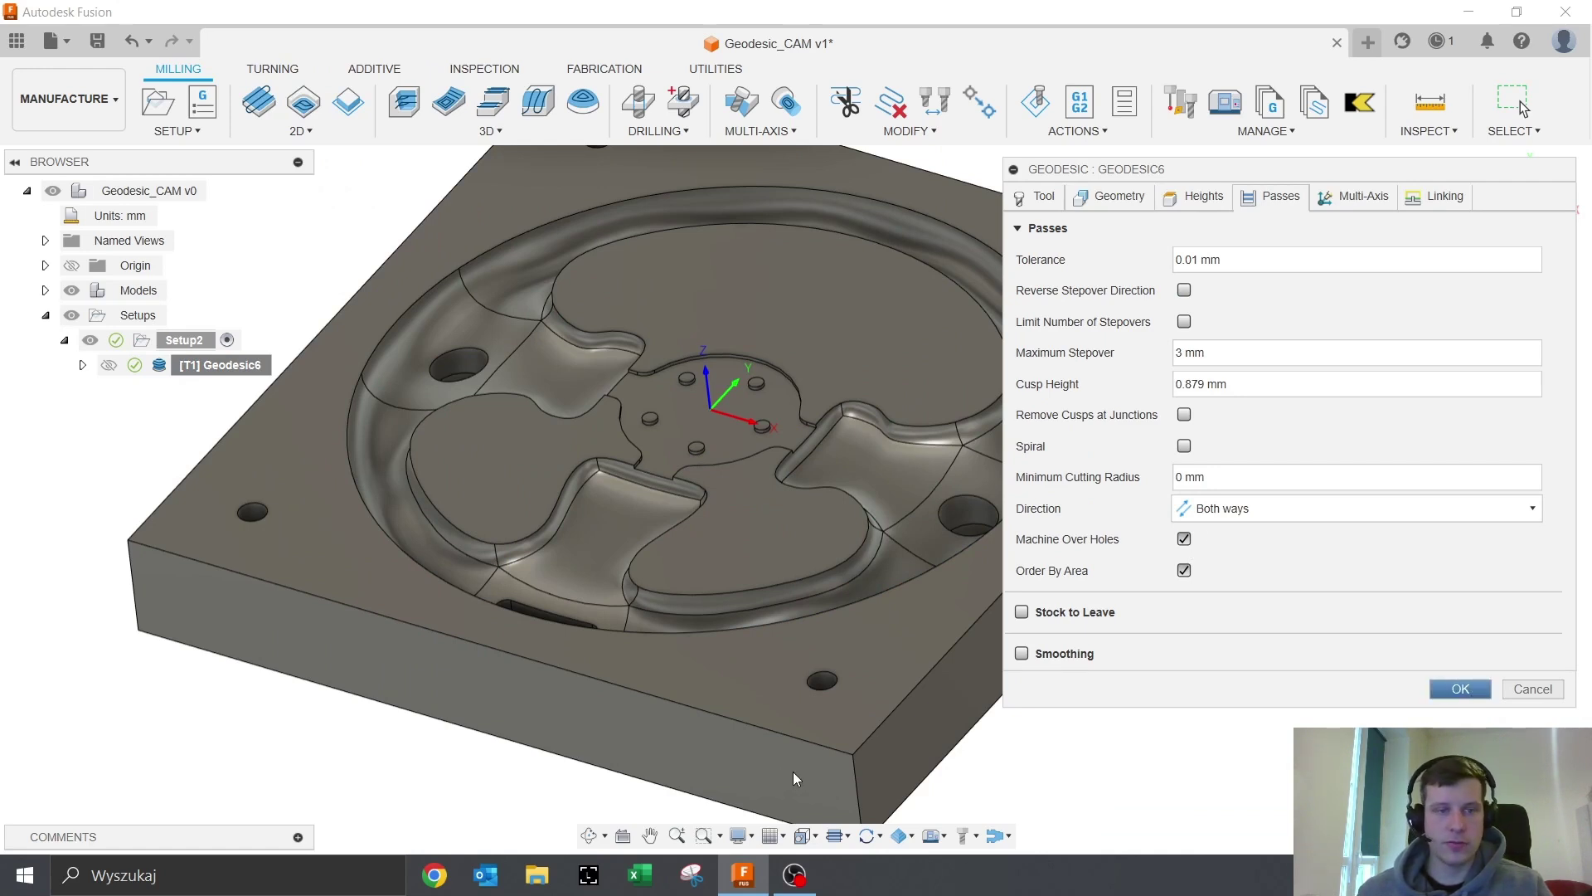
key("Return")
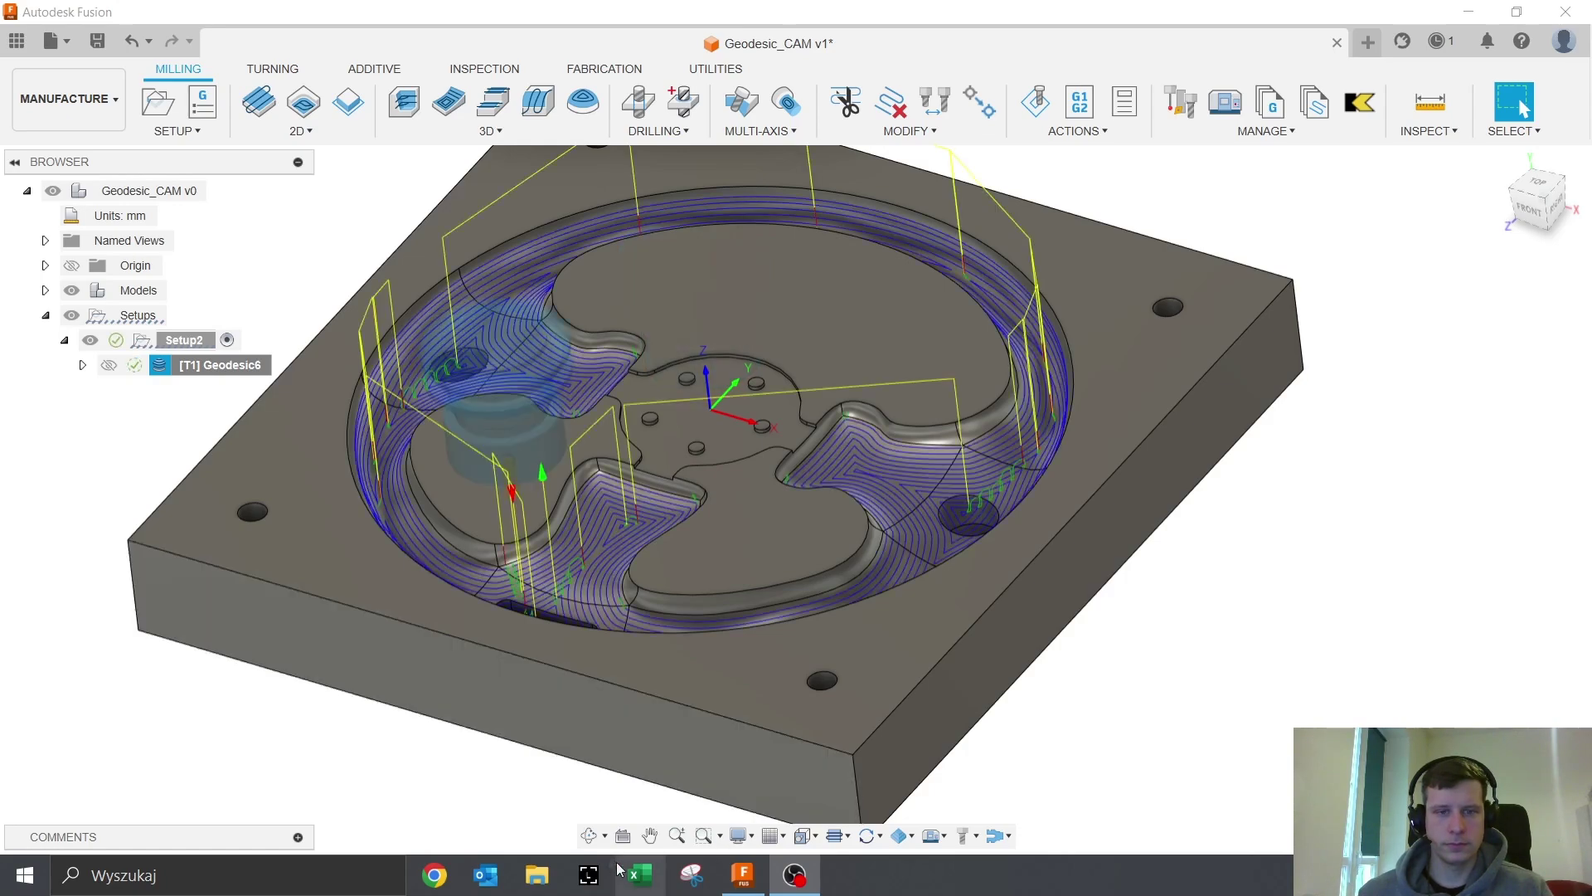
Inspect the regenerated toolpath where it crosses the round holes and the slot, and along the spokes and rim
middle_click_drag(585, 489, 572, 580, "shift")
scroll(455, 400, "up", 5)
middle_click_drag(452, 400, 439, 361, "shift")
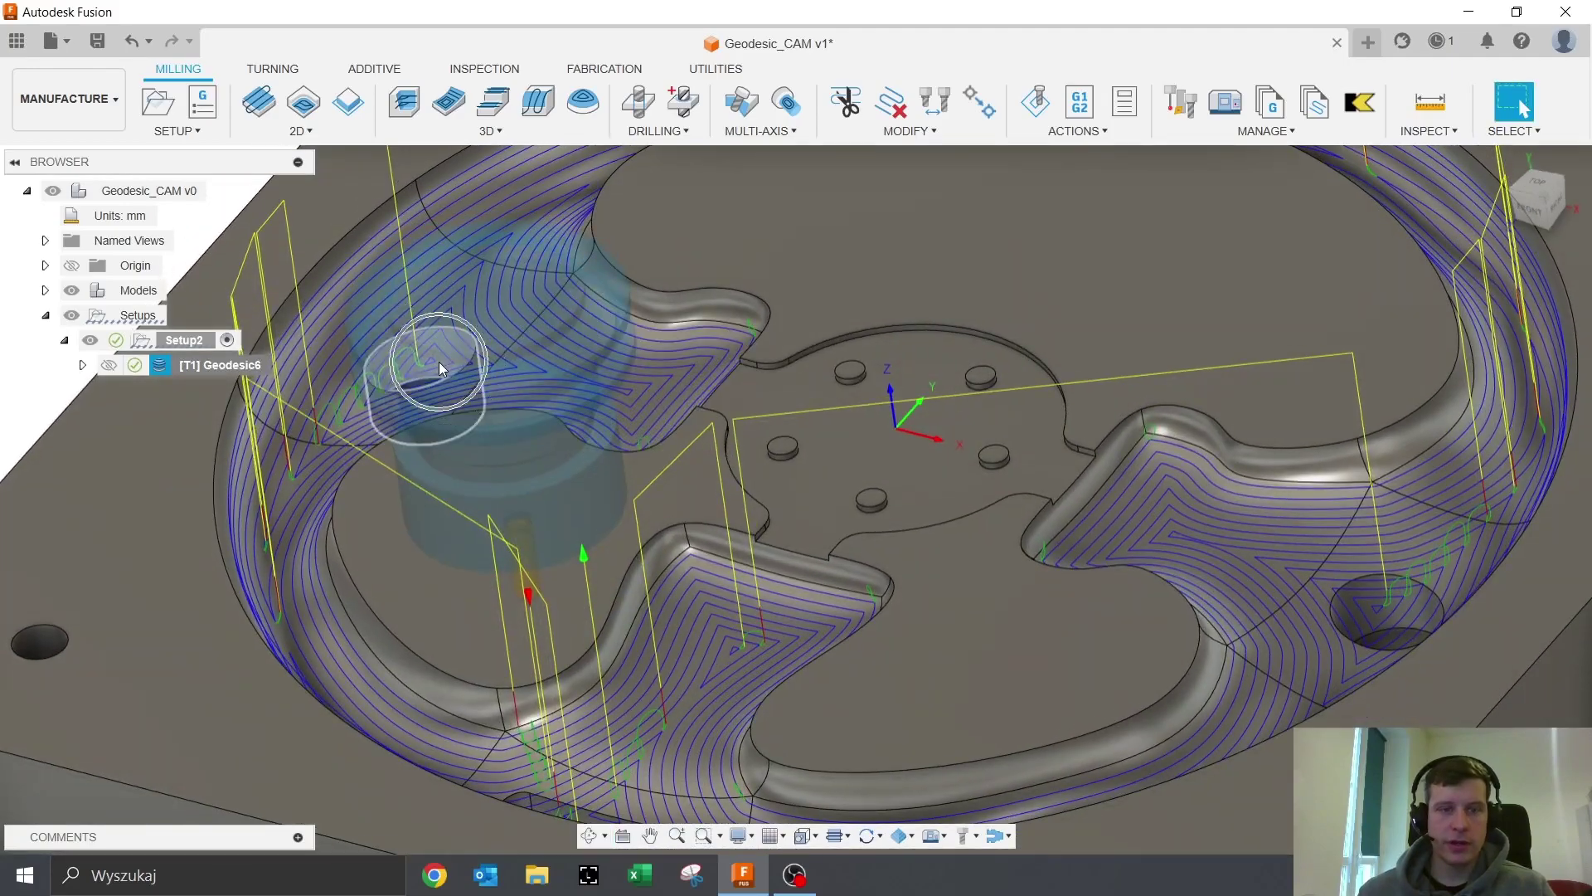
scroll(756, 506, "down", 1)
middle_click_drag(756, 513, 670, 518)
middle_click_drag(630, 506, 705, 398, "shift")
middle_click_drag(705, 398, 737, 400, "shift")
middle_click_drag(712, 452, 549, 544)
middle_click_drag(554, 506, 494, 576, "shift")
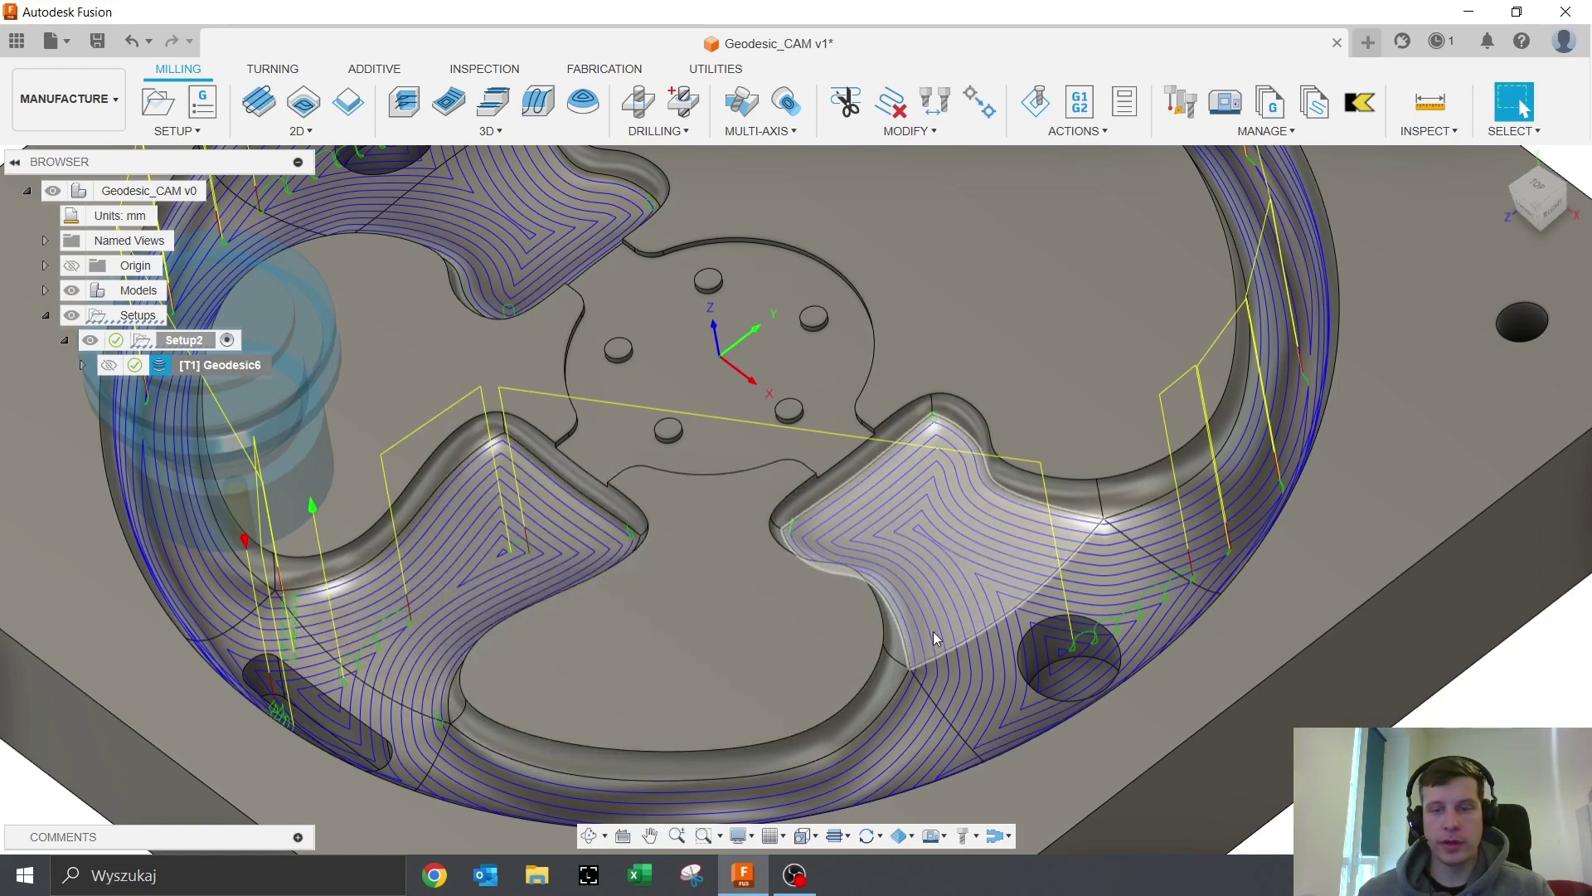
scroll(816, 572, "down", 1)
scroll(820, 574, "down", 2)
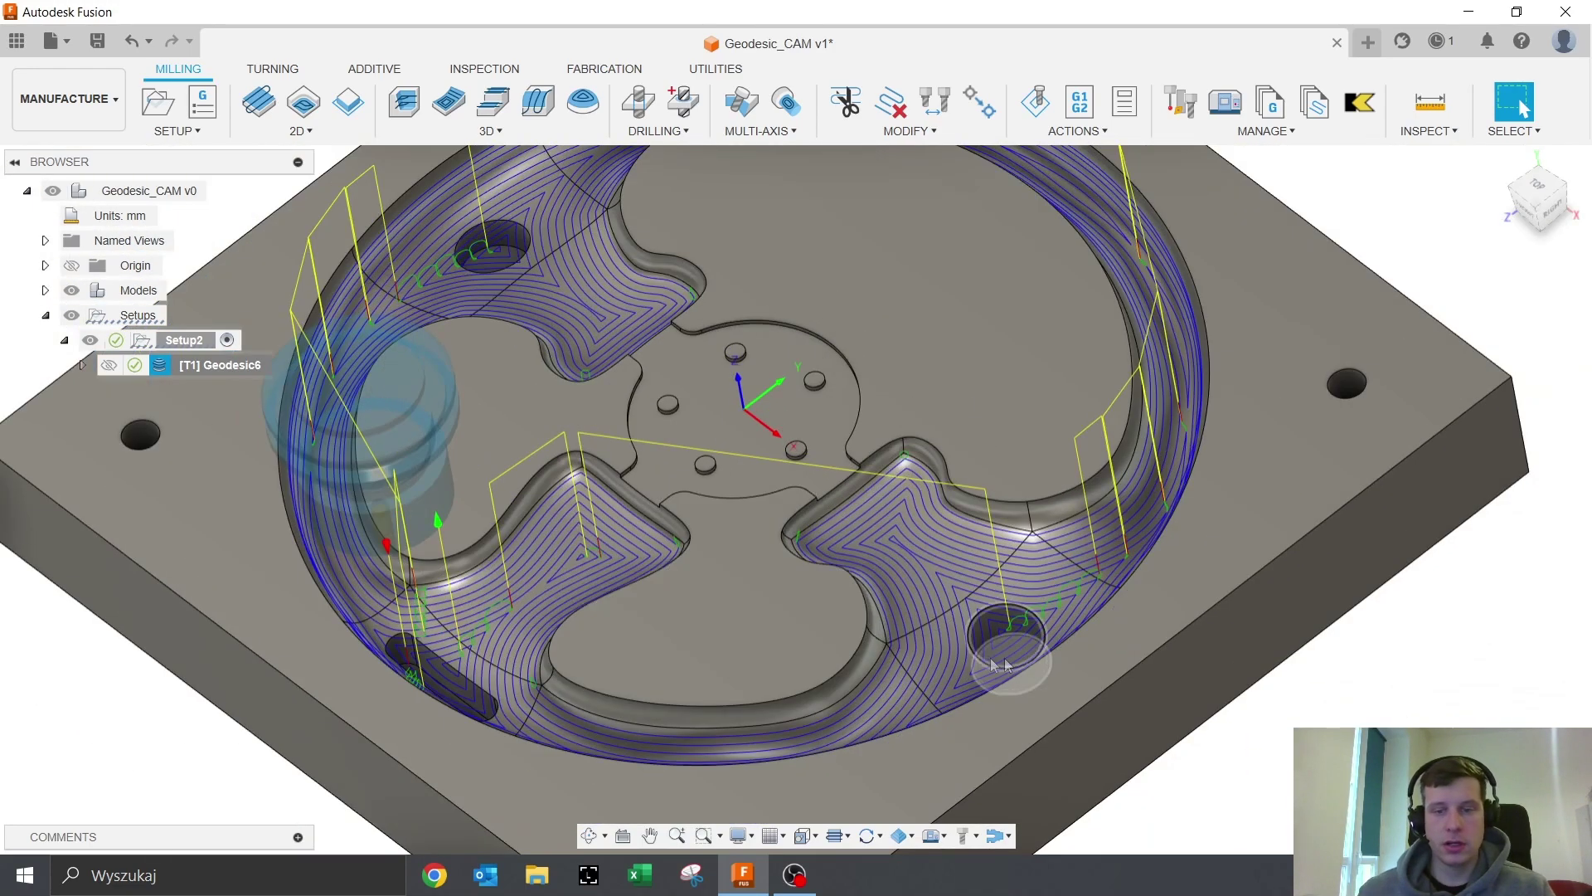
middle_click_drag(632, 578, 663, 452, "shift")
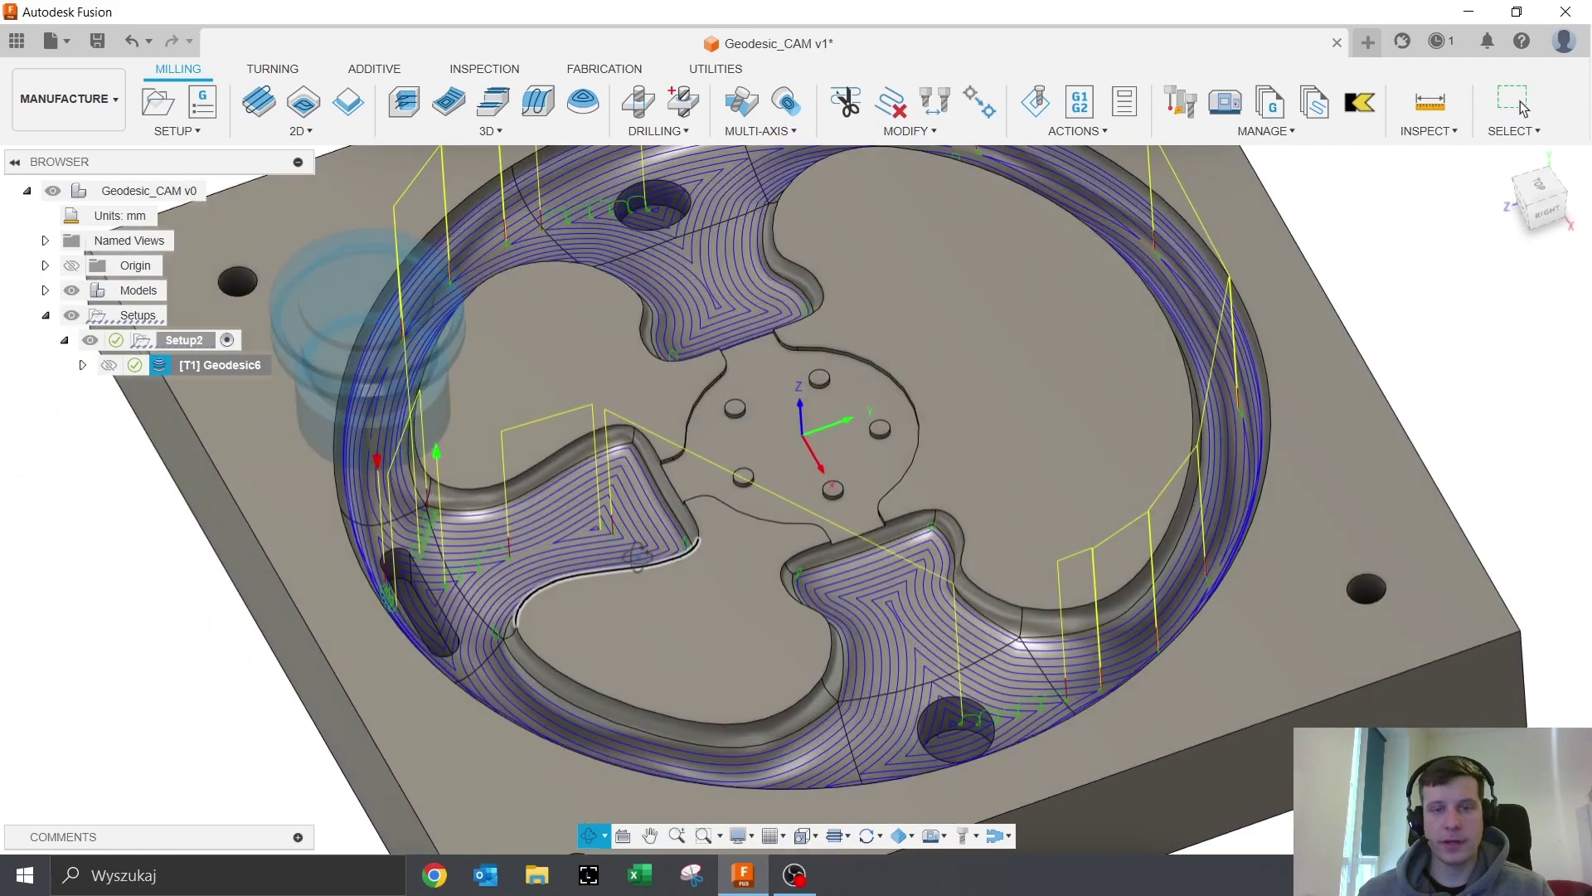
scroll(456, 617, "up", 1)
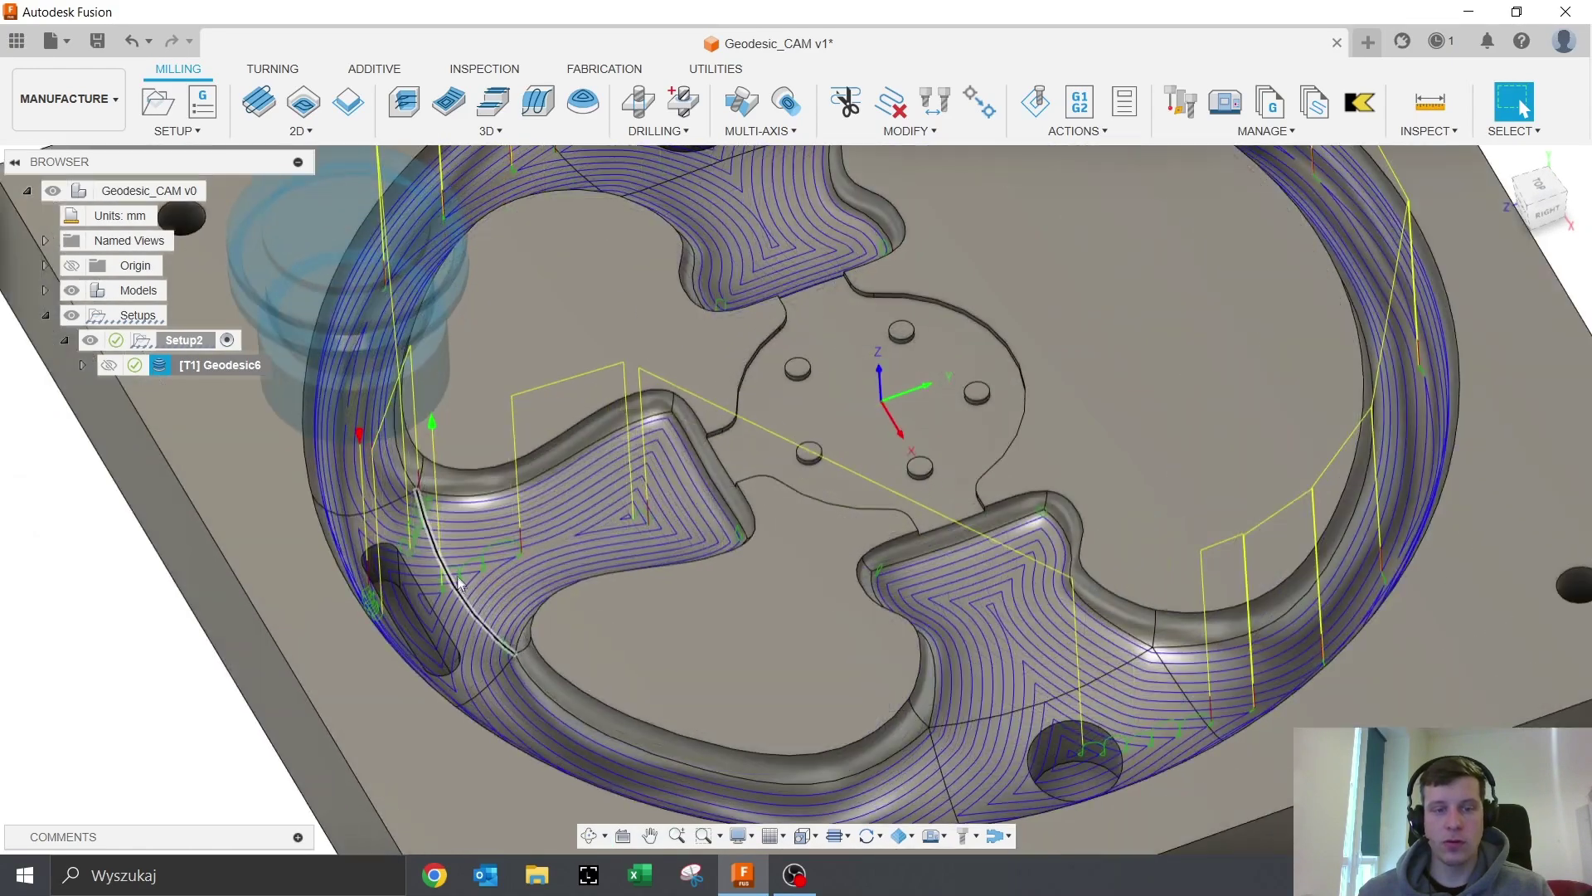
middle_click_drag(456, 584, 431, 539, "shift")
scroll(418, 638, "up", 2)
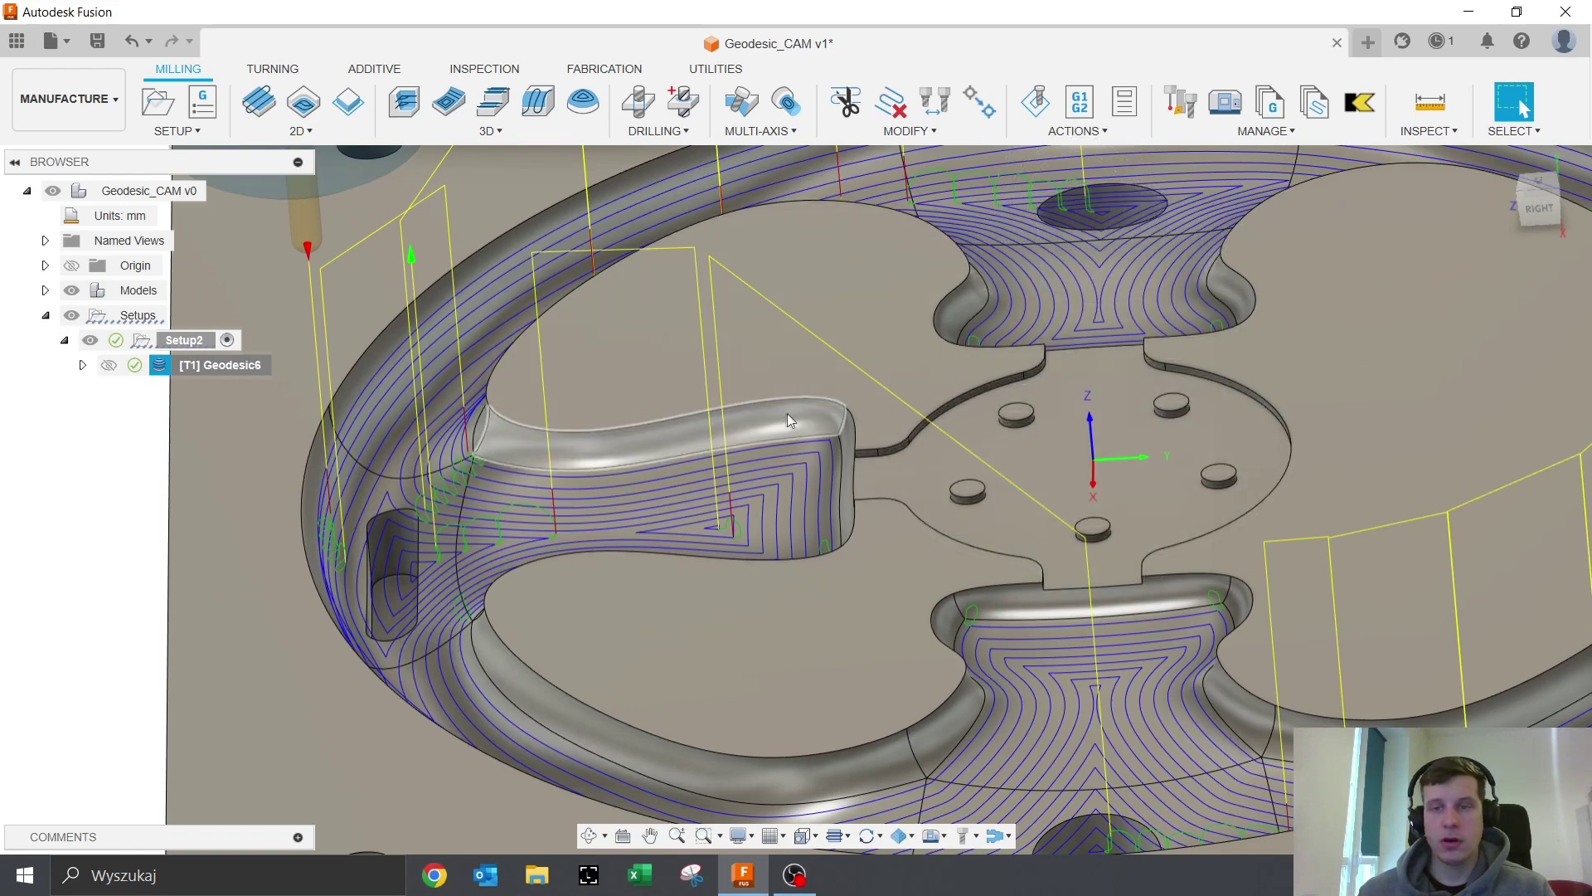
mouse_move(398, 591)
middle_mouse_down("shift")
mouse_move(684, 545)
mouse_move(700, 526)
mouse_move(793, 574)
mouse_move(775, 562)
mouse_move(909, 547)
mouse_move(764, 580)
mouse_move(741, 548)
middle_mouse_up("shift")
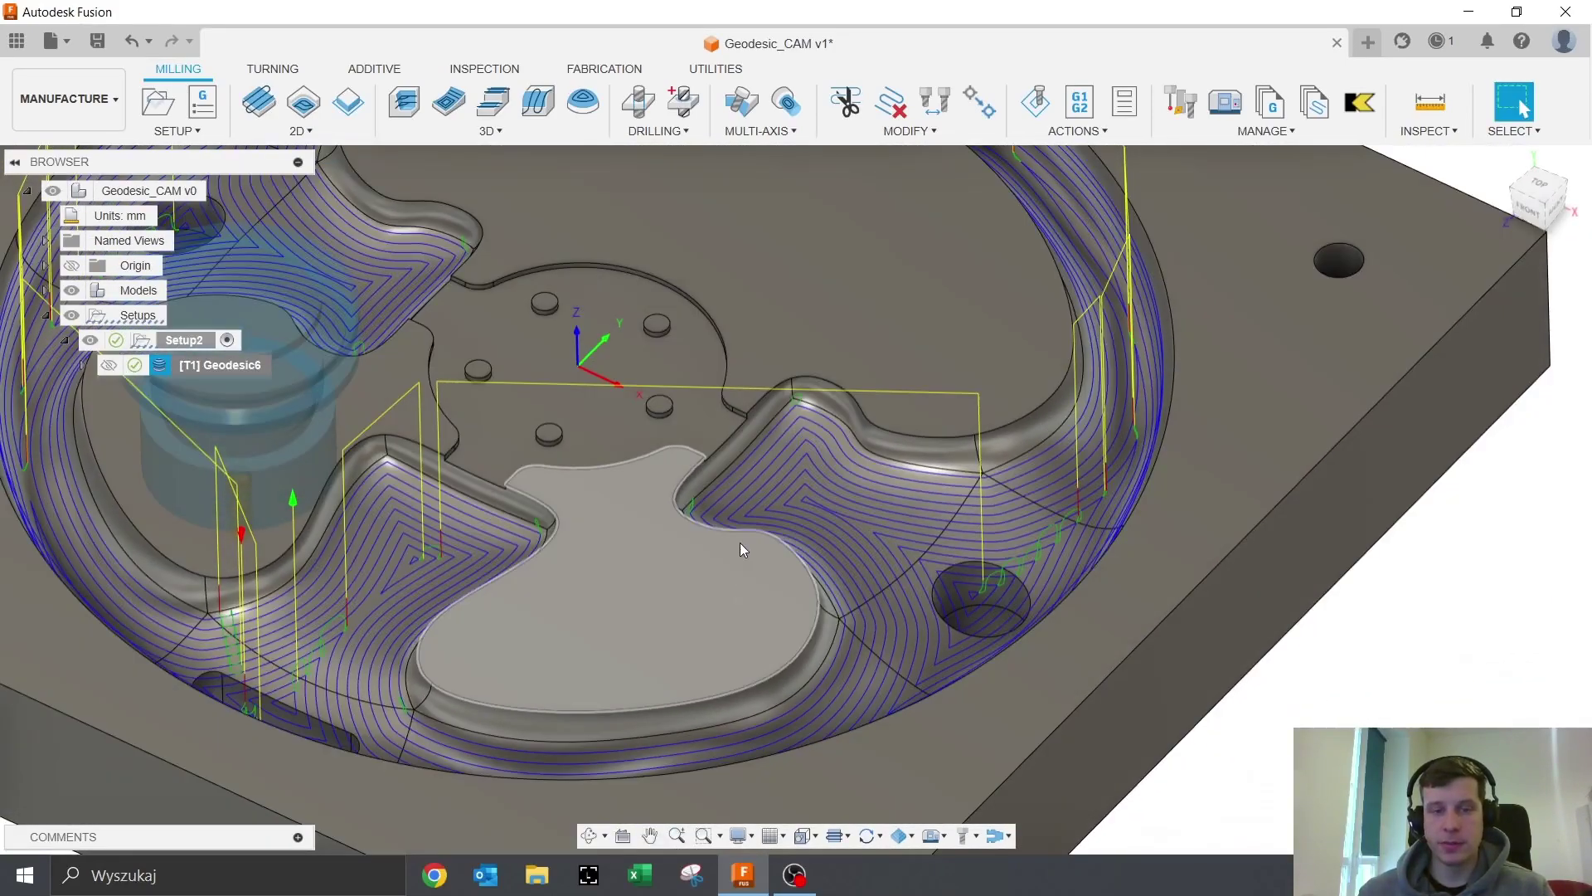
scroll(718, 580, "down", 3)
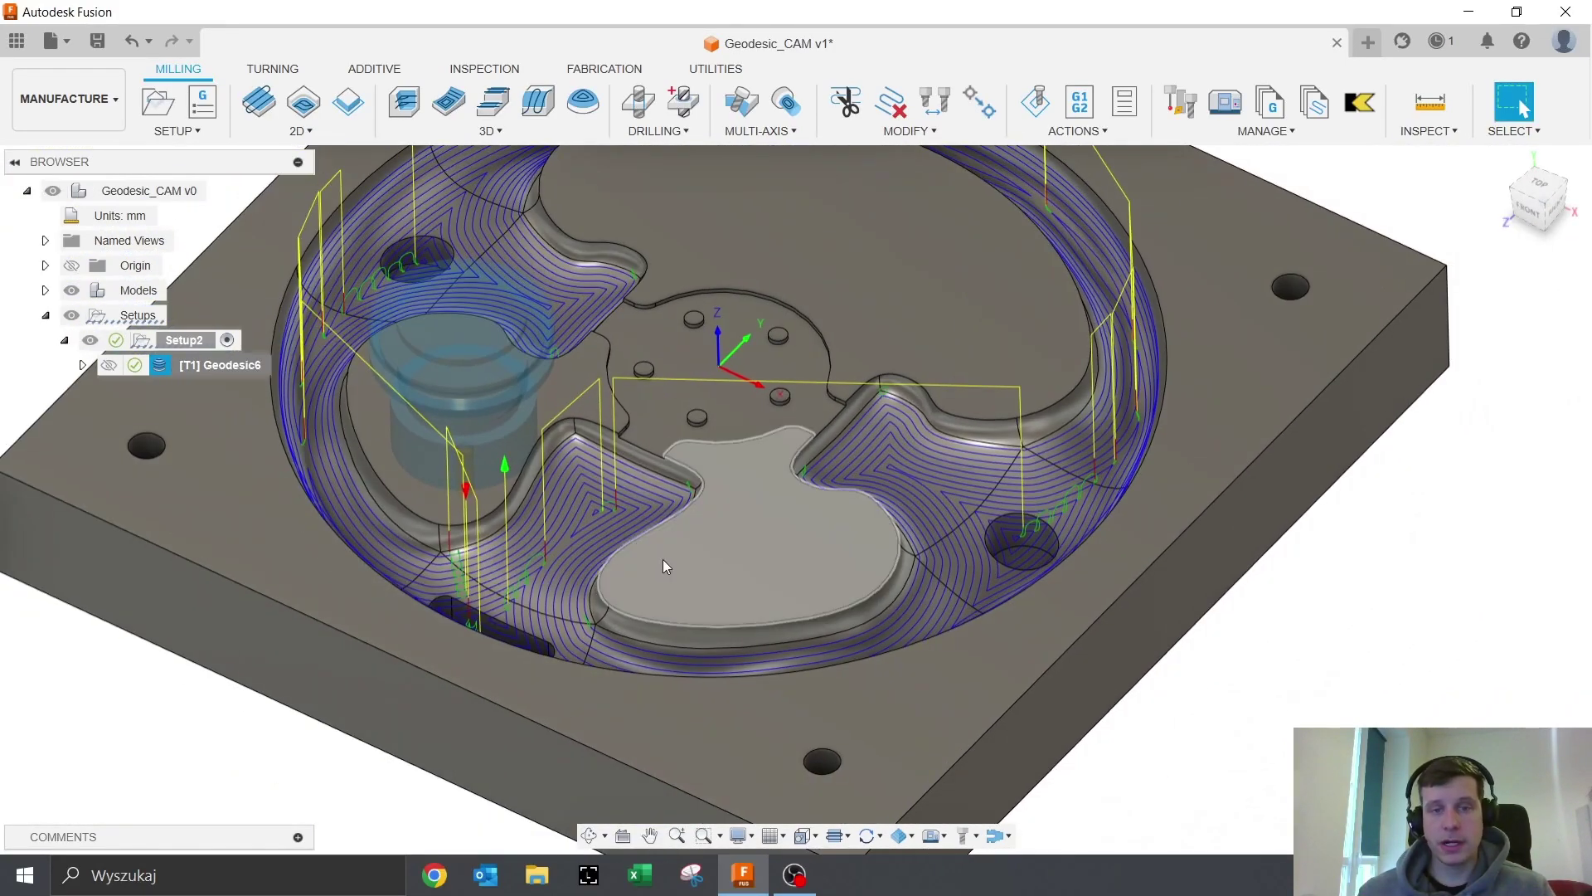
scroll(660, 551, "down", 3)
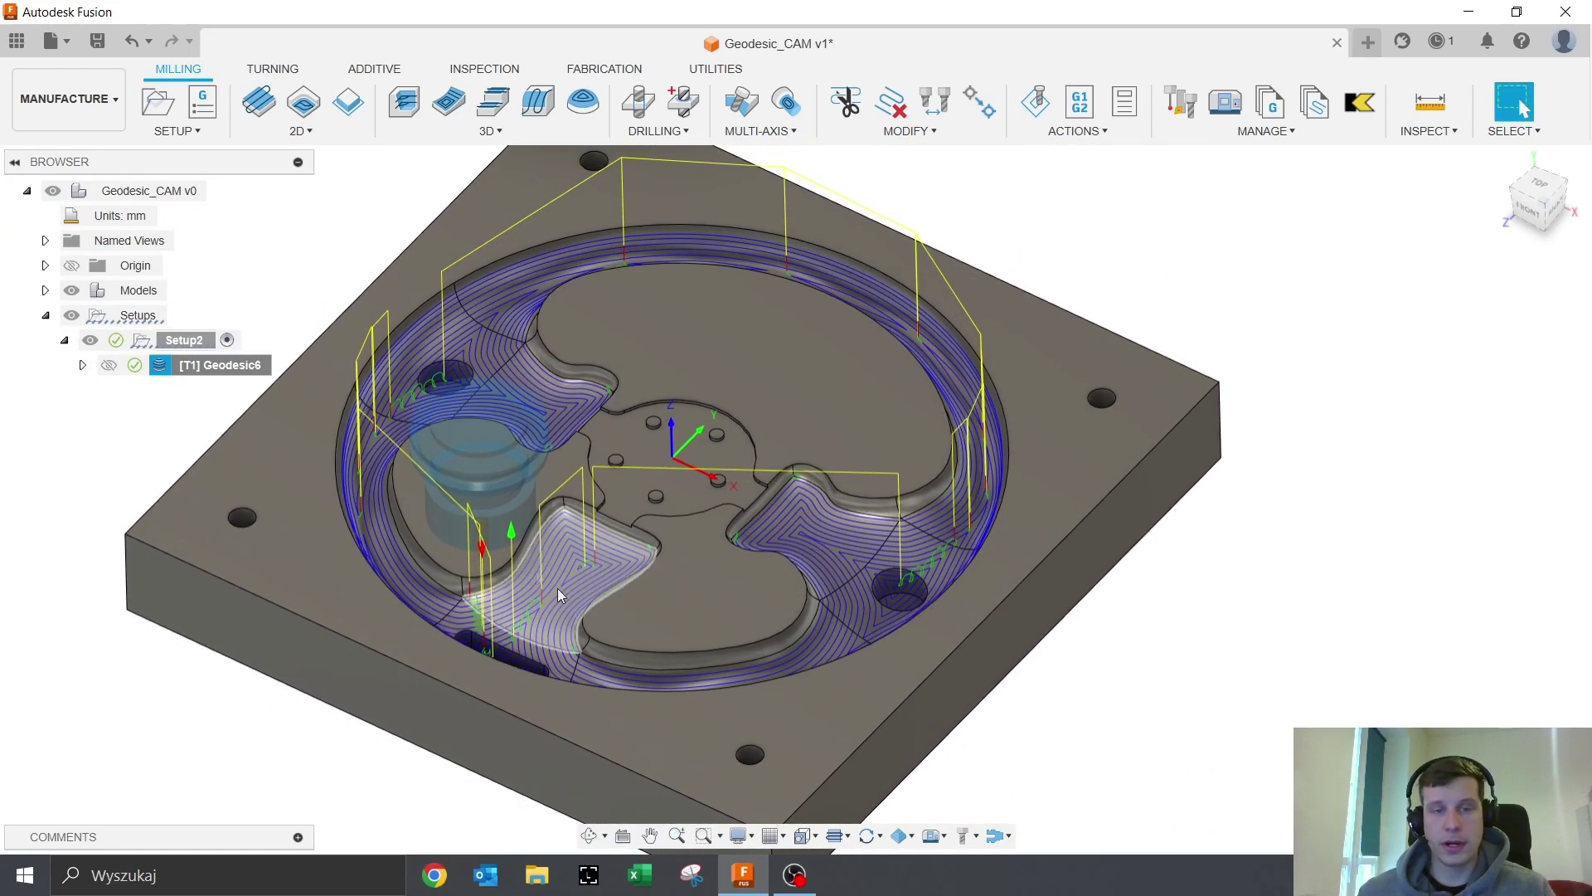
Examine the available Type of Passes and Offset Passes Using options in the Geodesic operation's geometry settings without changing them
right_click(203, 366)
left_click(276, 14)
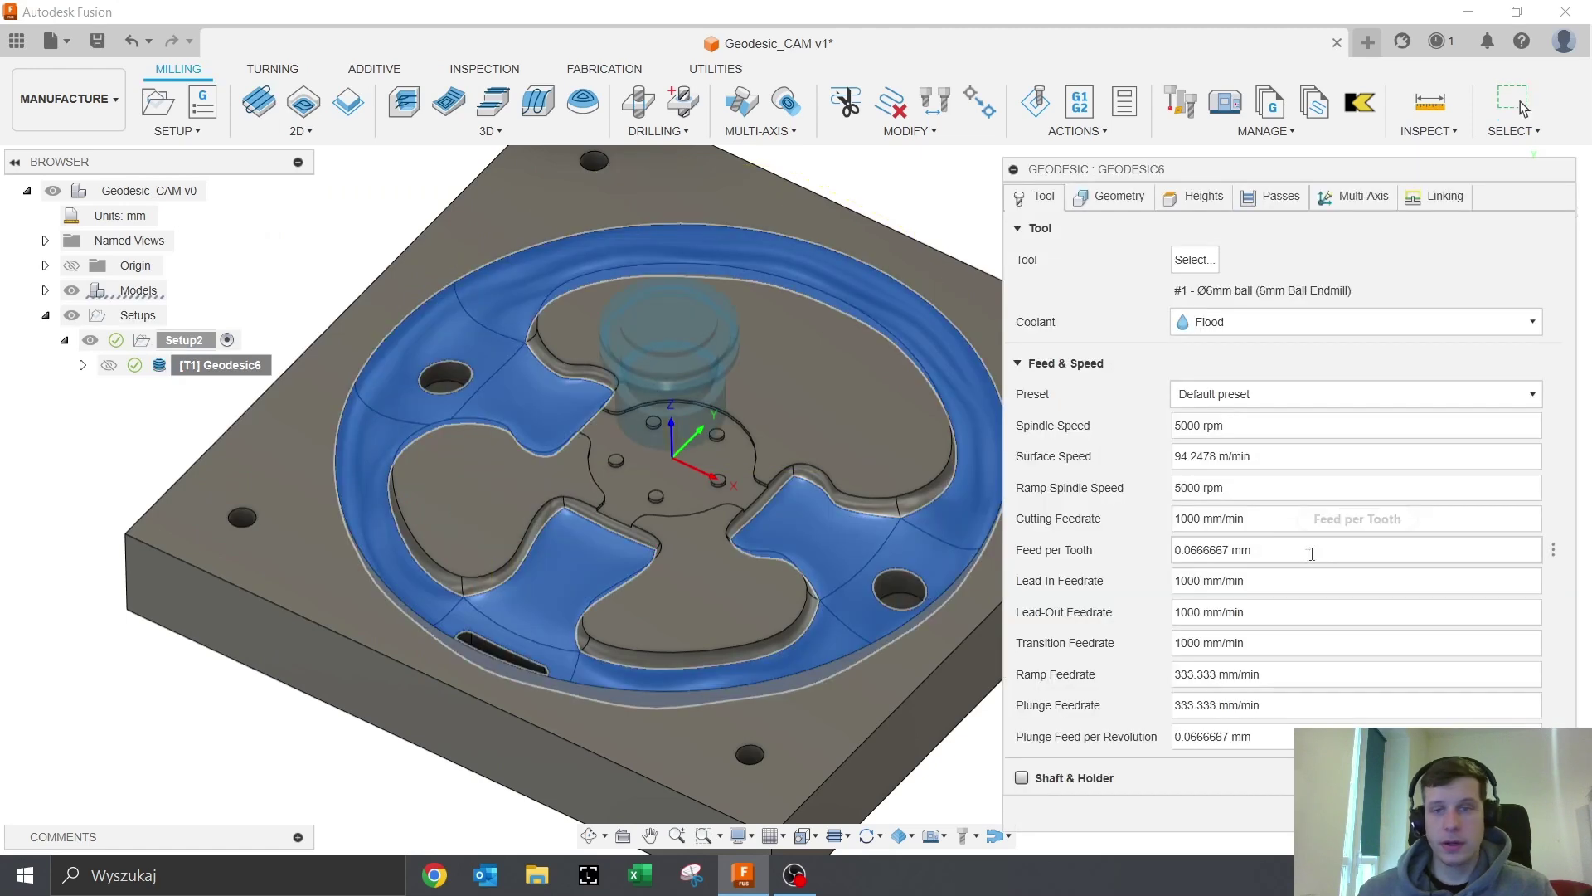
left_click(1113, 204)
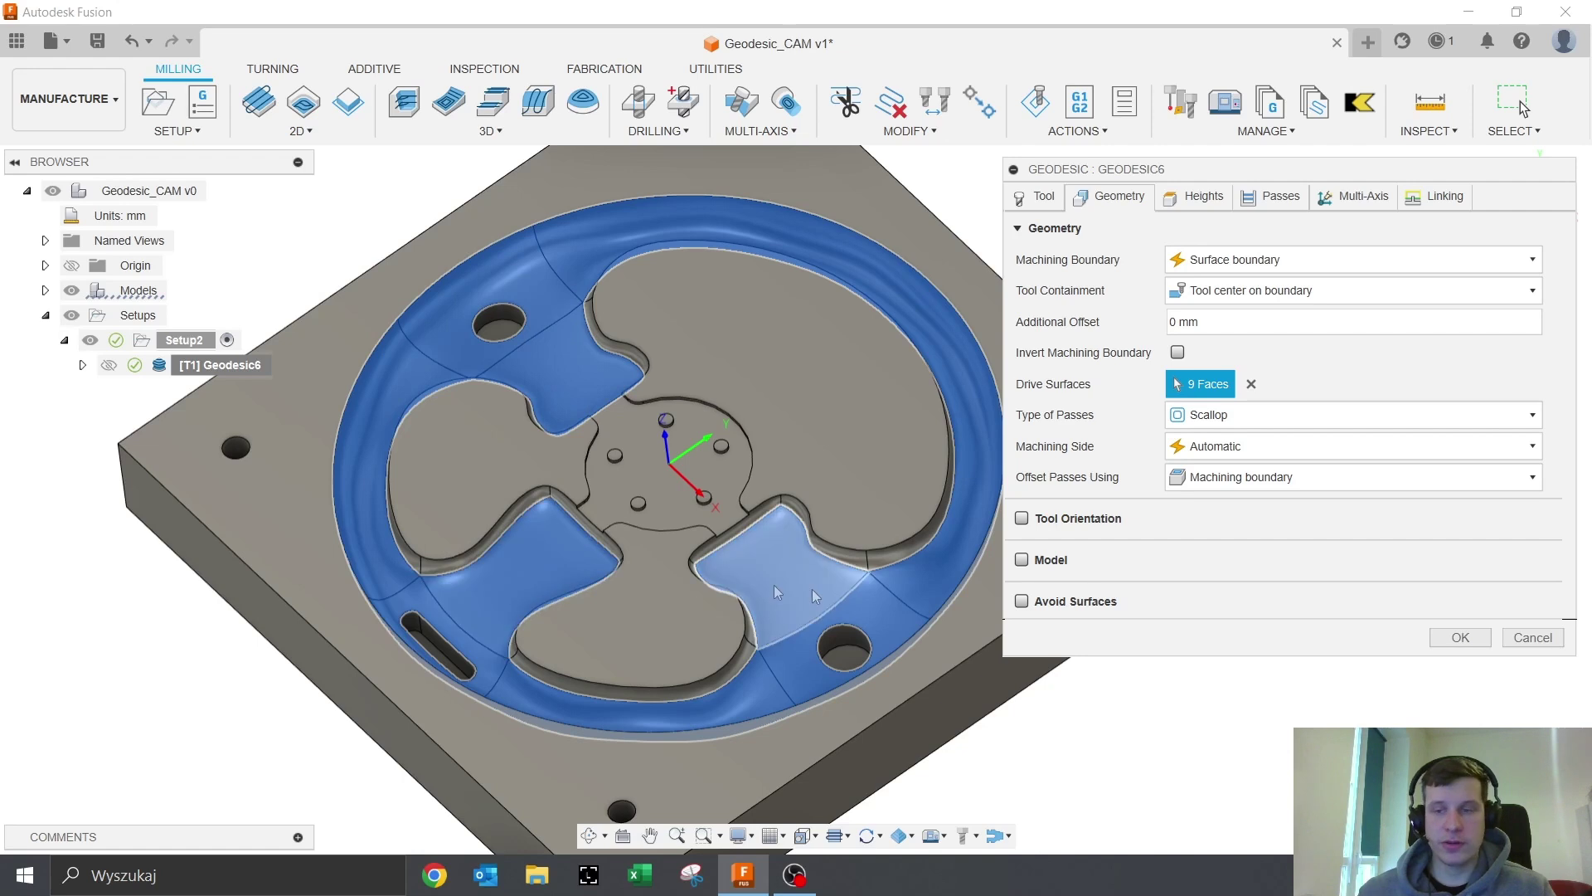
left_click(1181, 418)
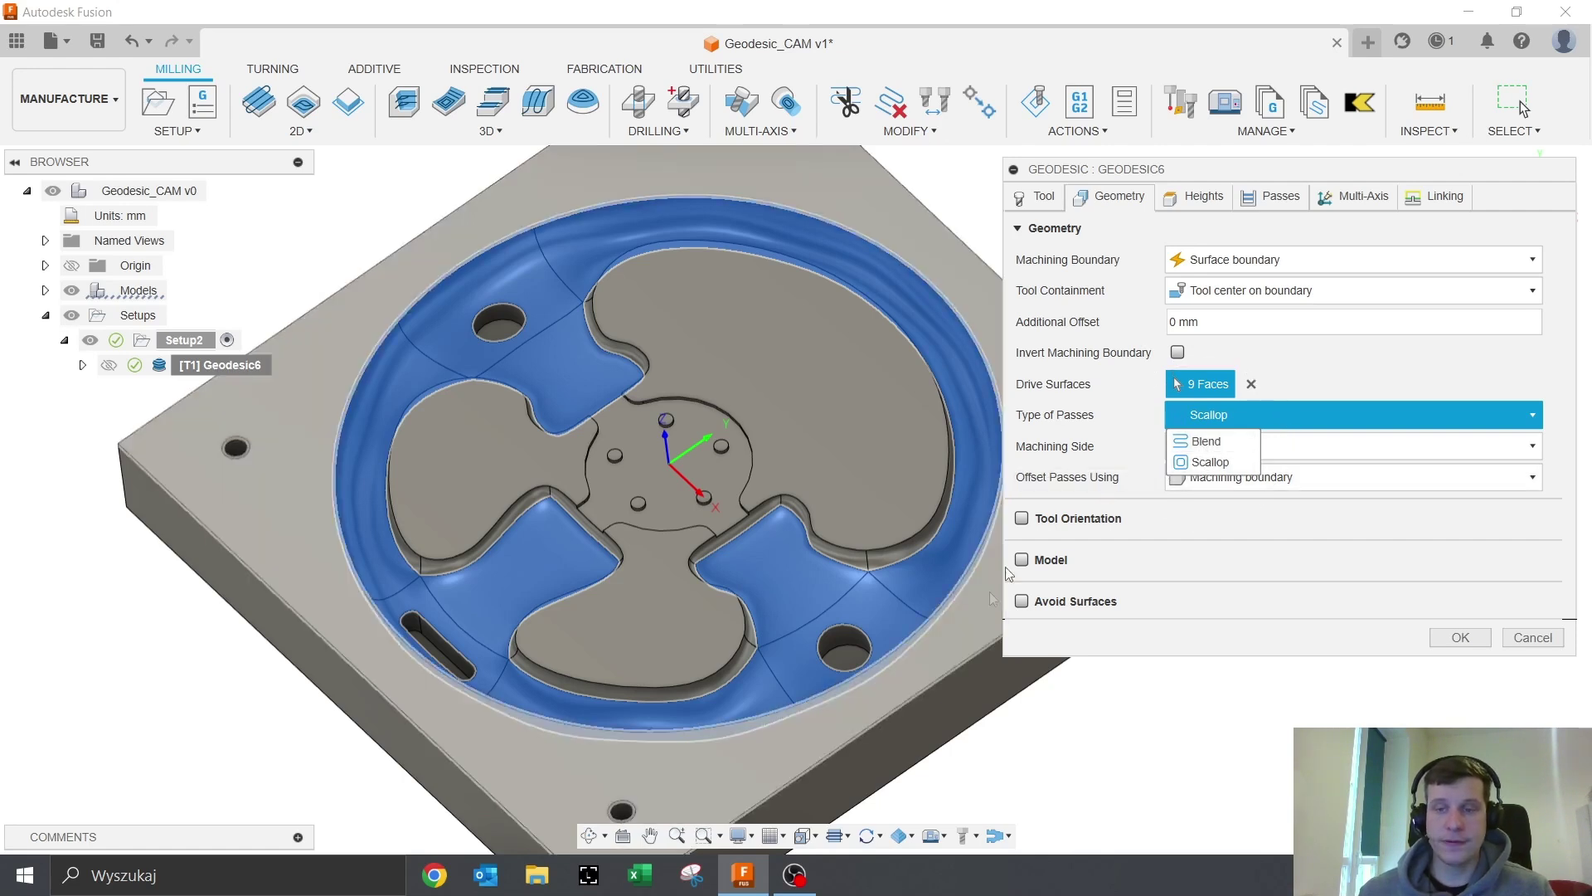
left_click(1093, 414)
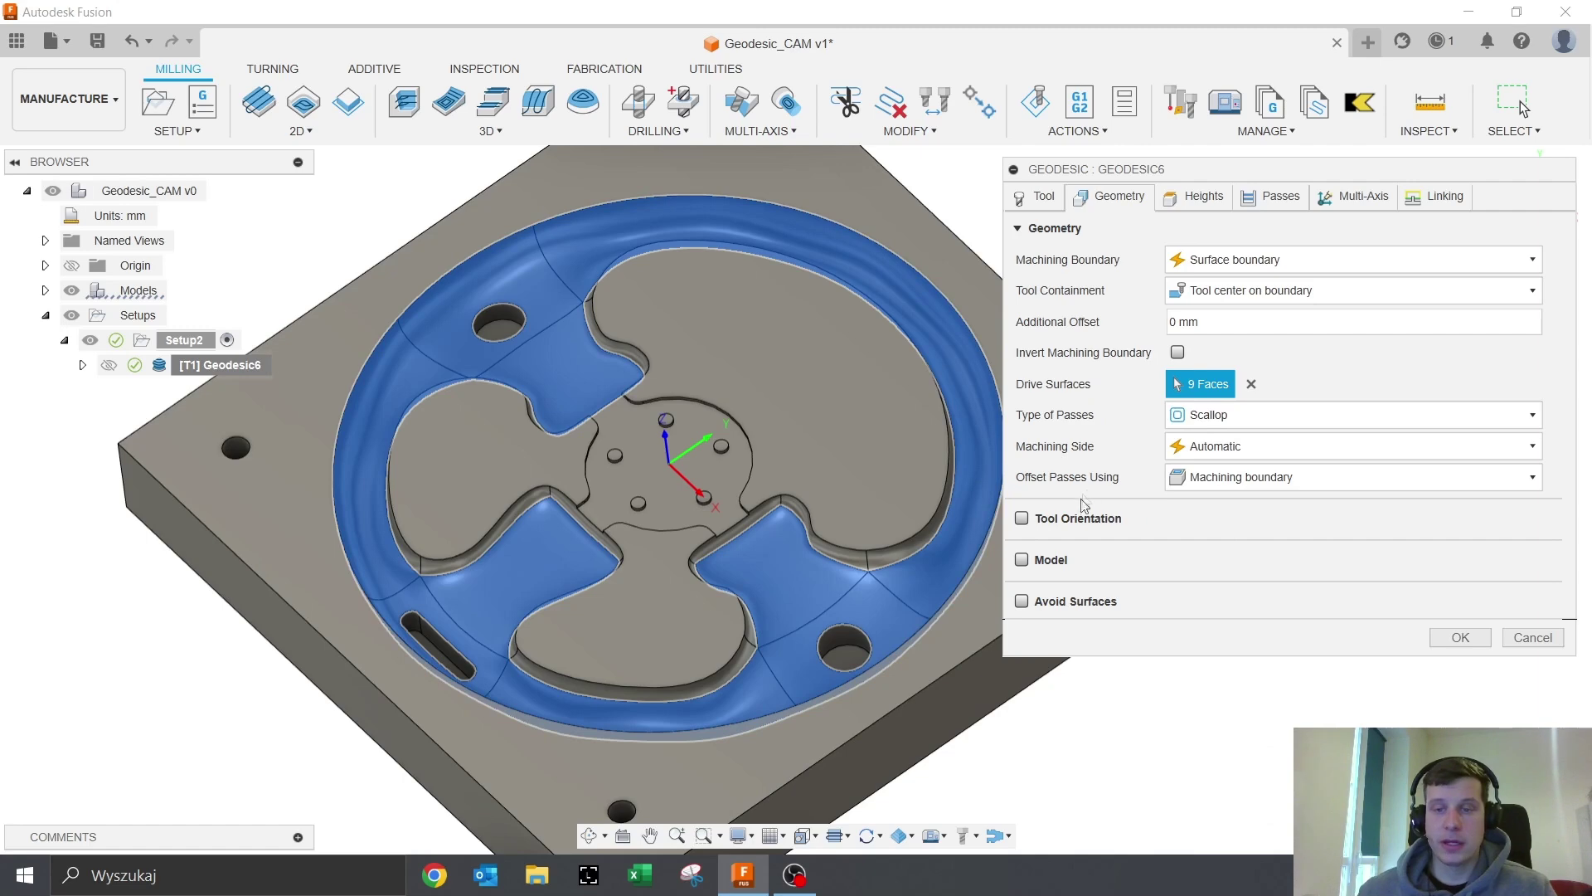
left_click(1184, 480)
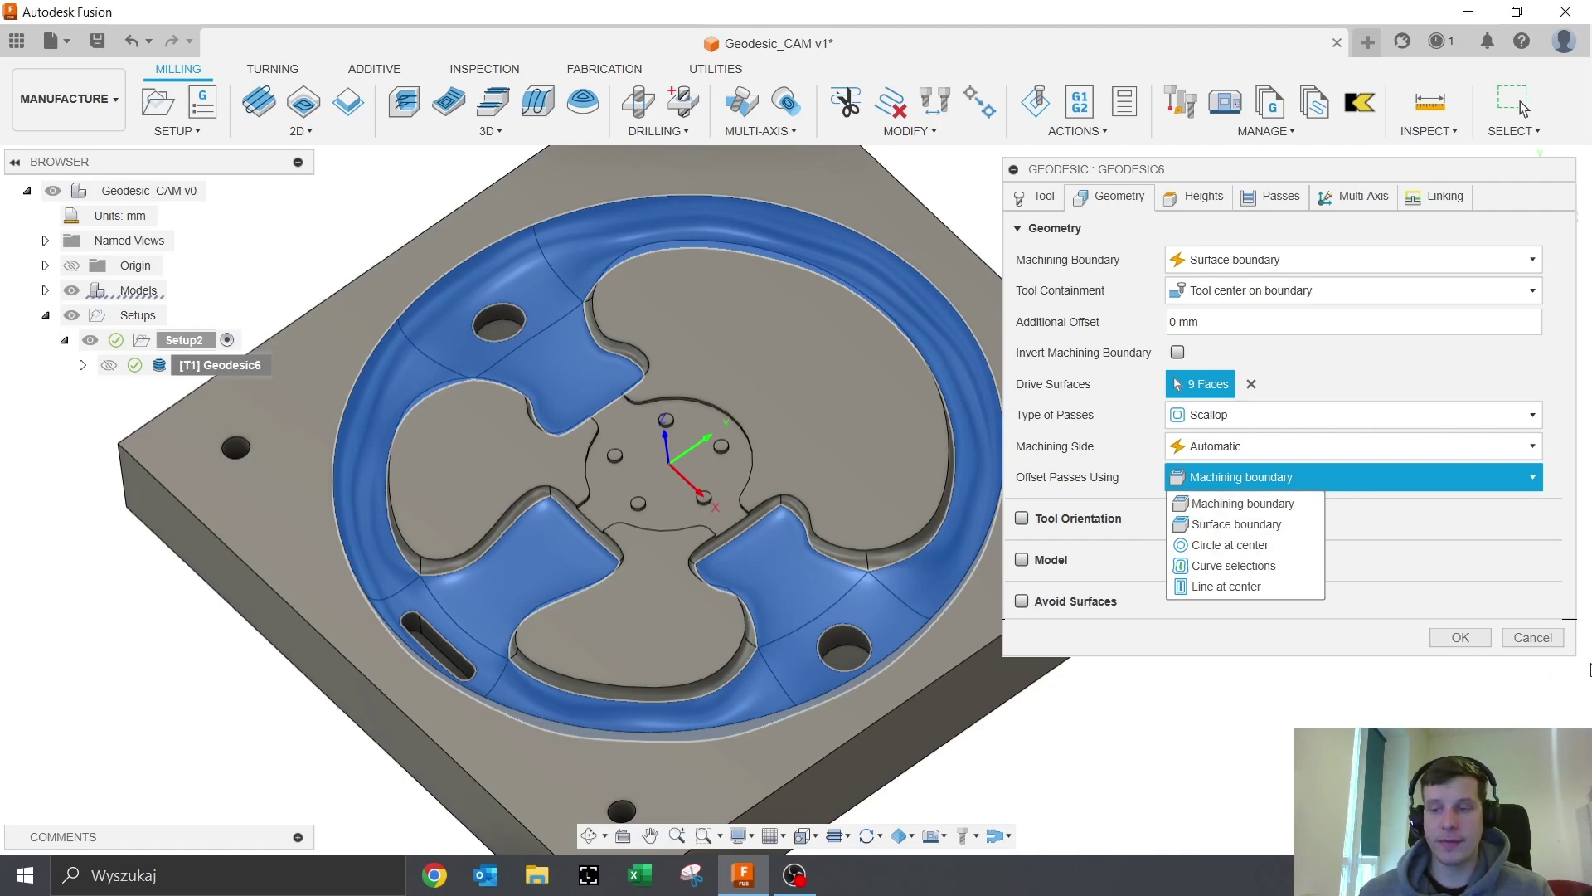
left_click(1544, 649)
left_click(1532, 638)
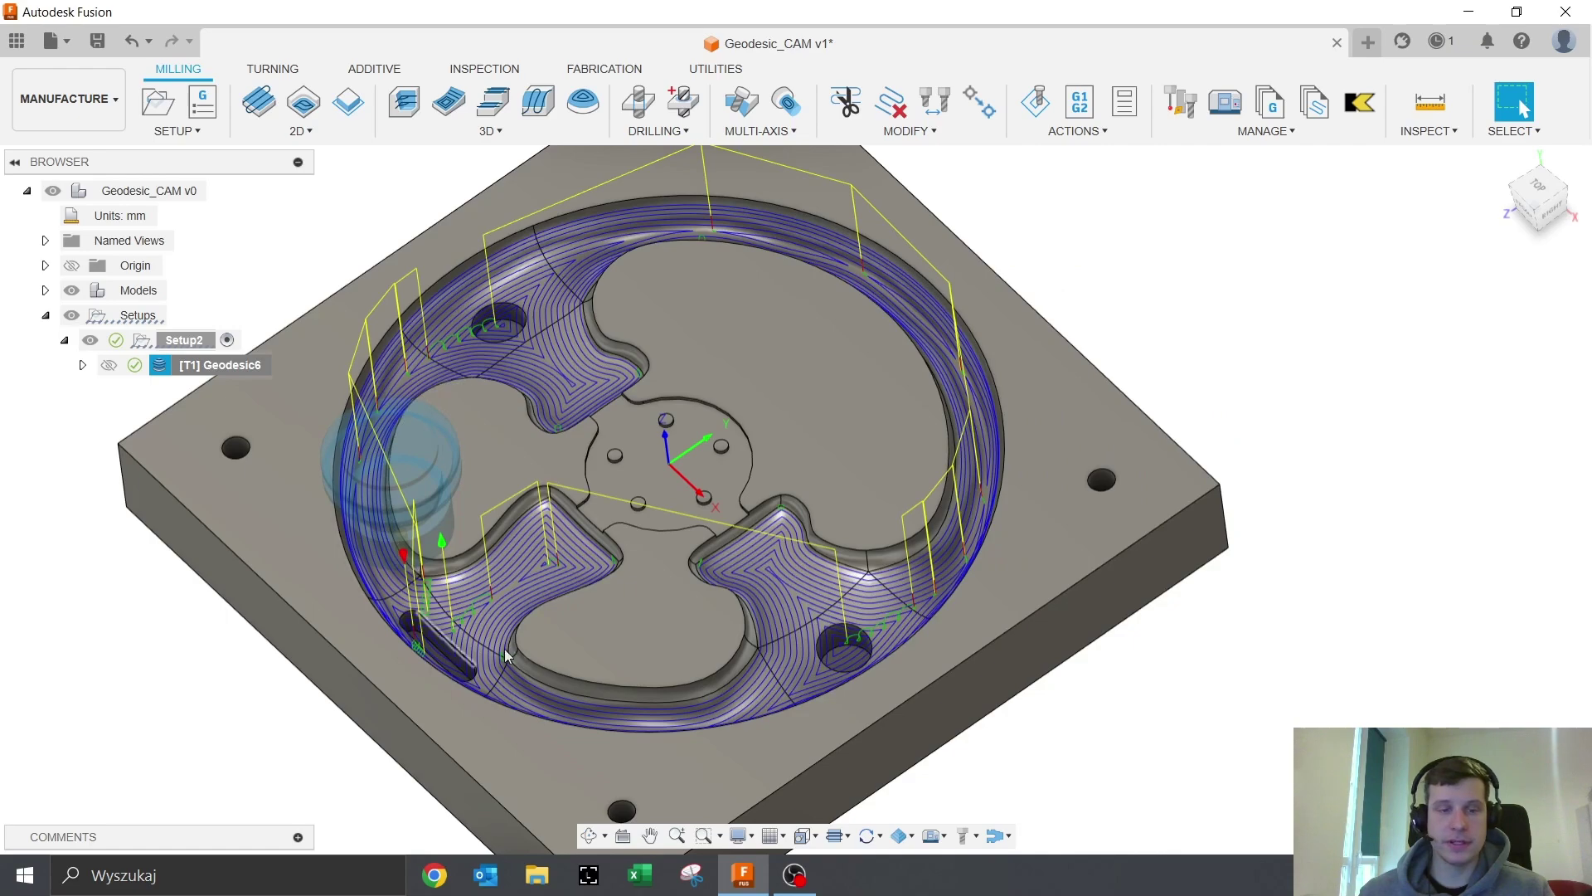
Edit the Geodesic operation to offset passes using Line at center, and regenerate the toolpath
scroll(459, 673, "up", 5)
scroll(458, 674, "up", 3)
middle_click_drag(458, 673, 451, 479)
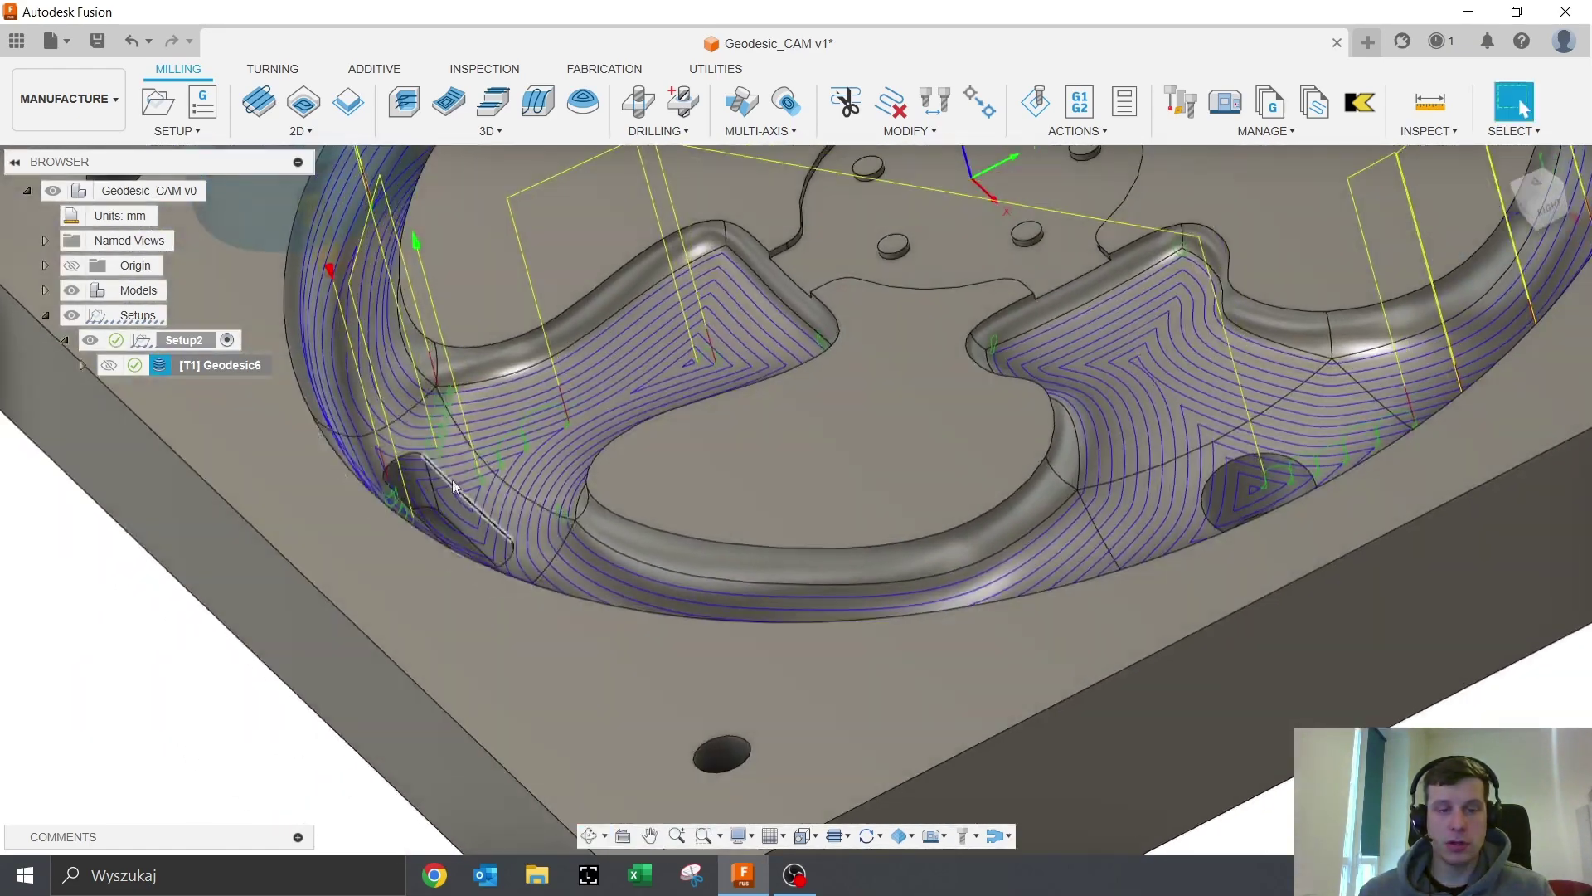
scroll(465, 508, "up", 4)
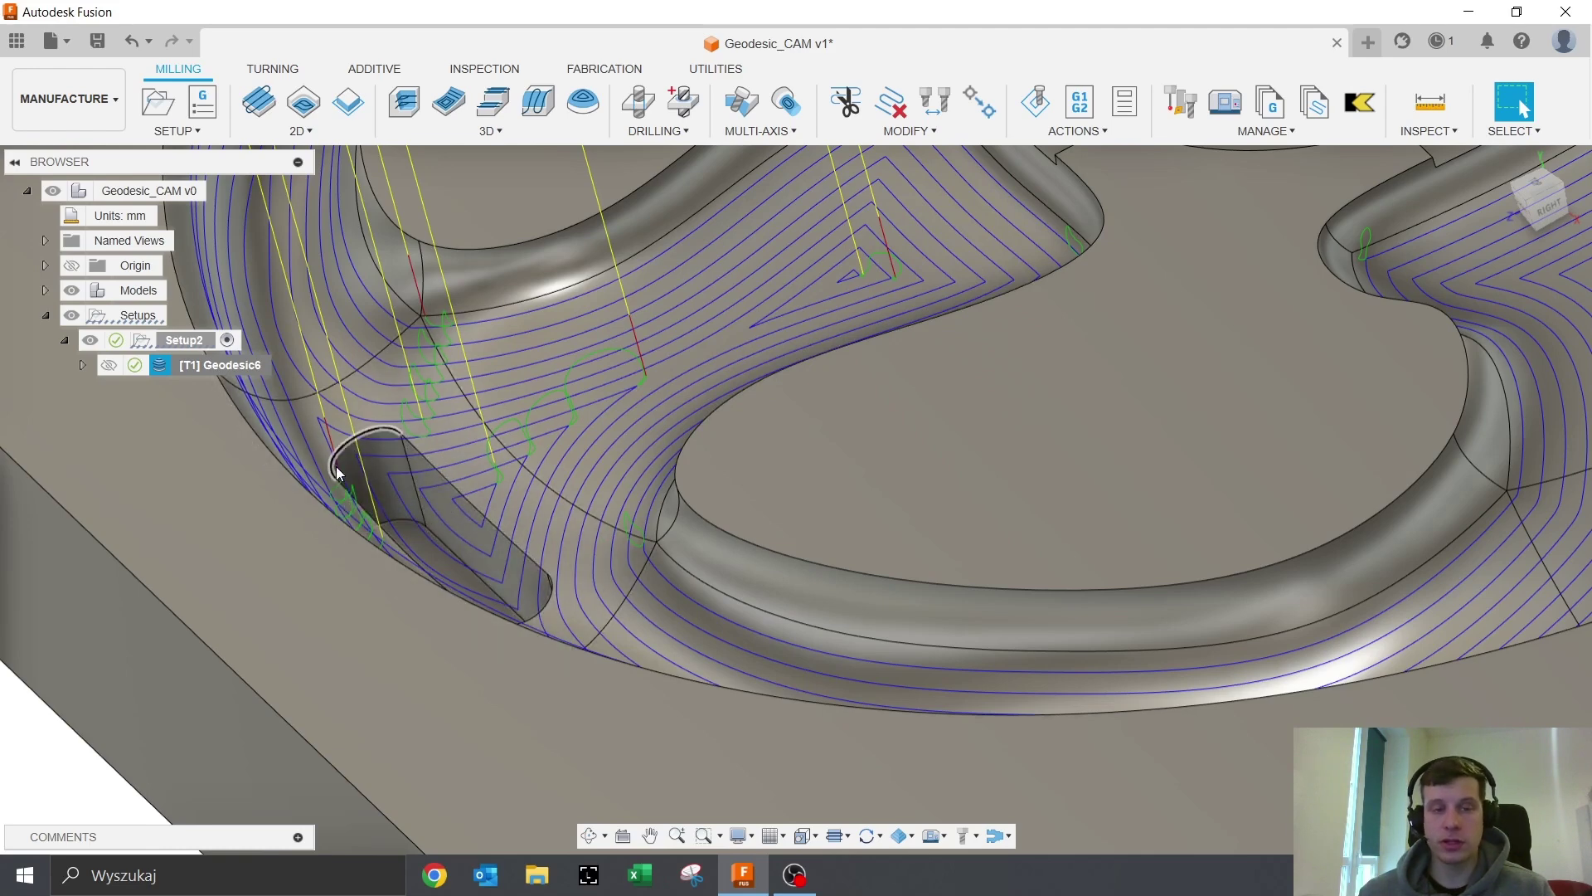
right_click(187, 355)
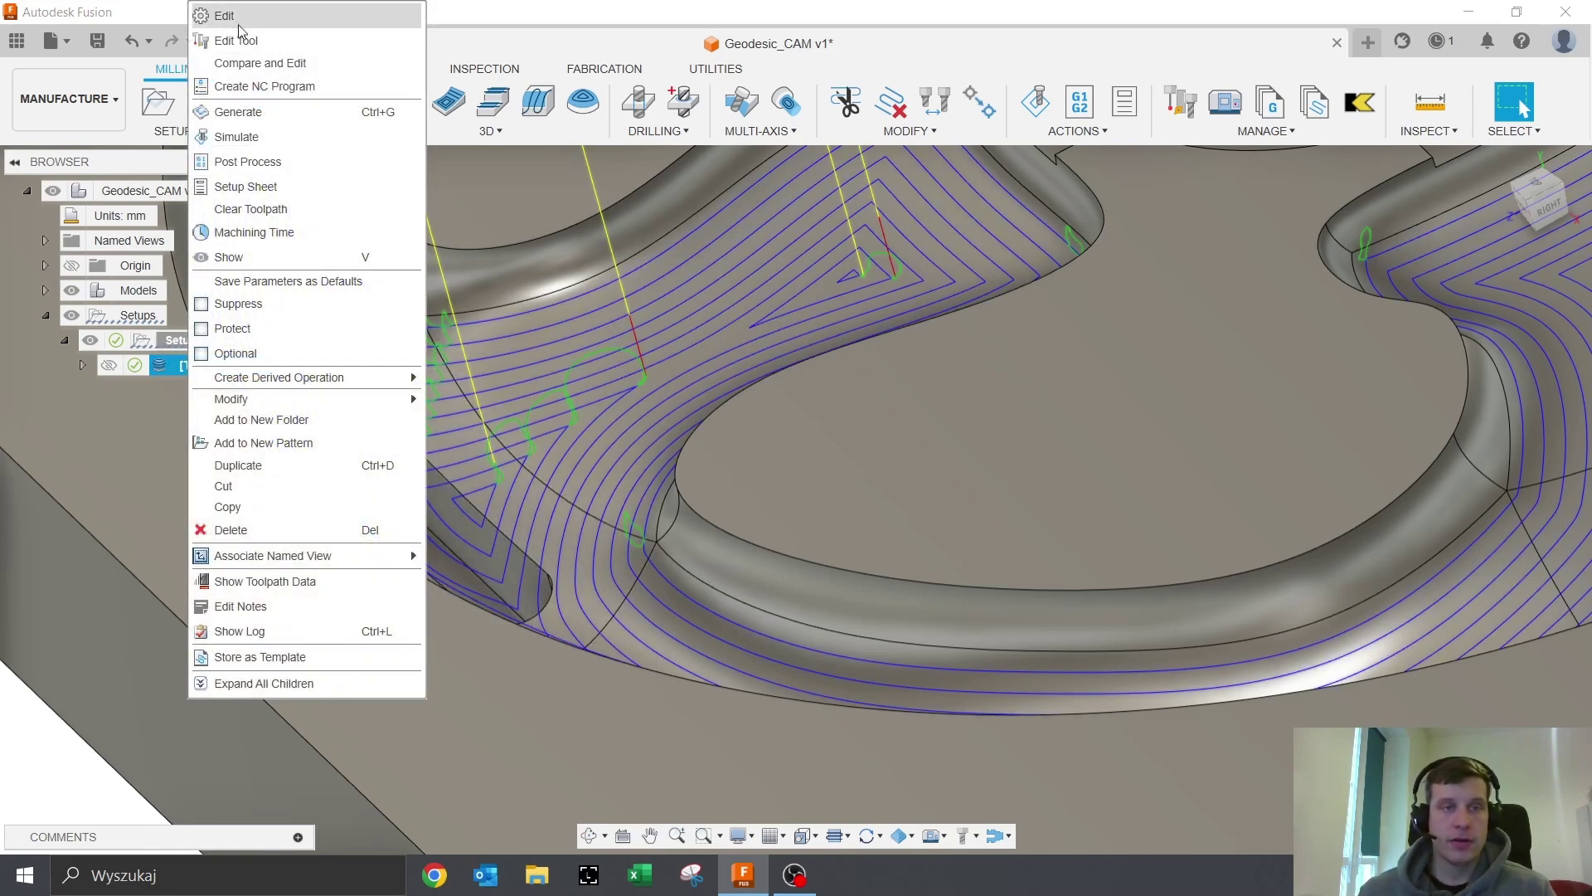
left_click(237, 16)
left_click(1111, 196)
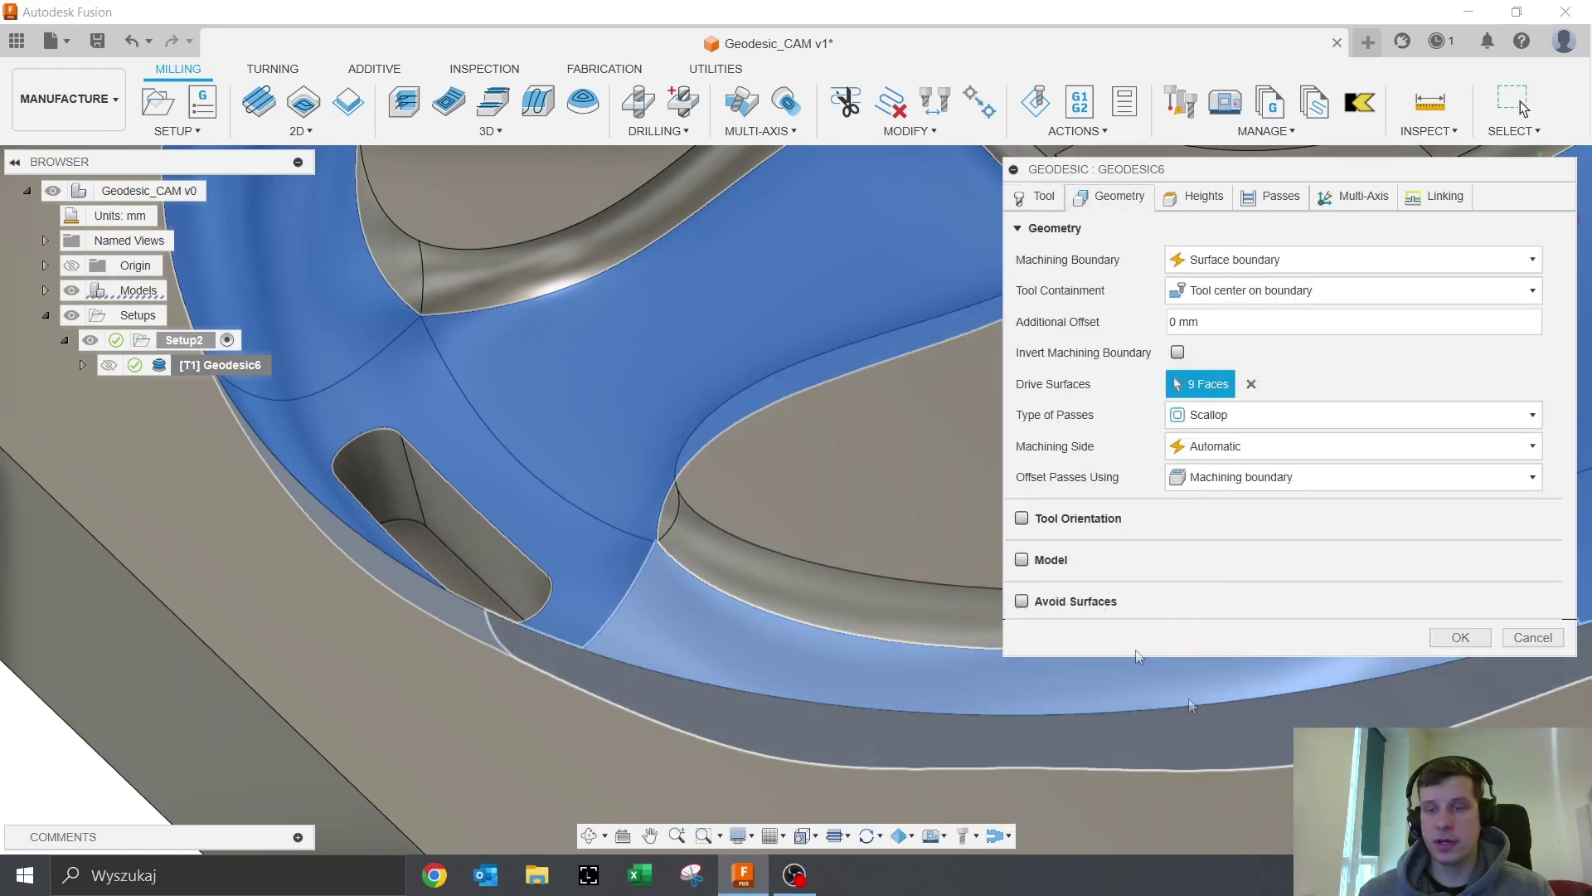
left_click(1226, 478)
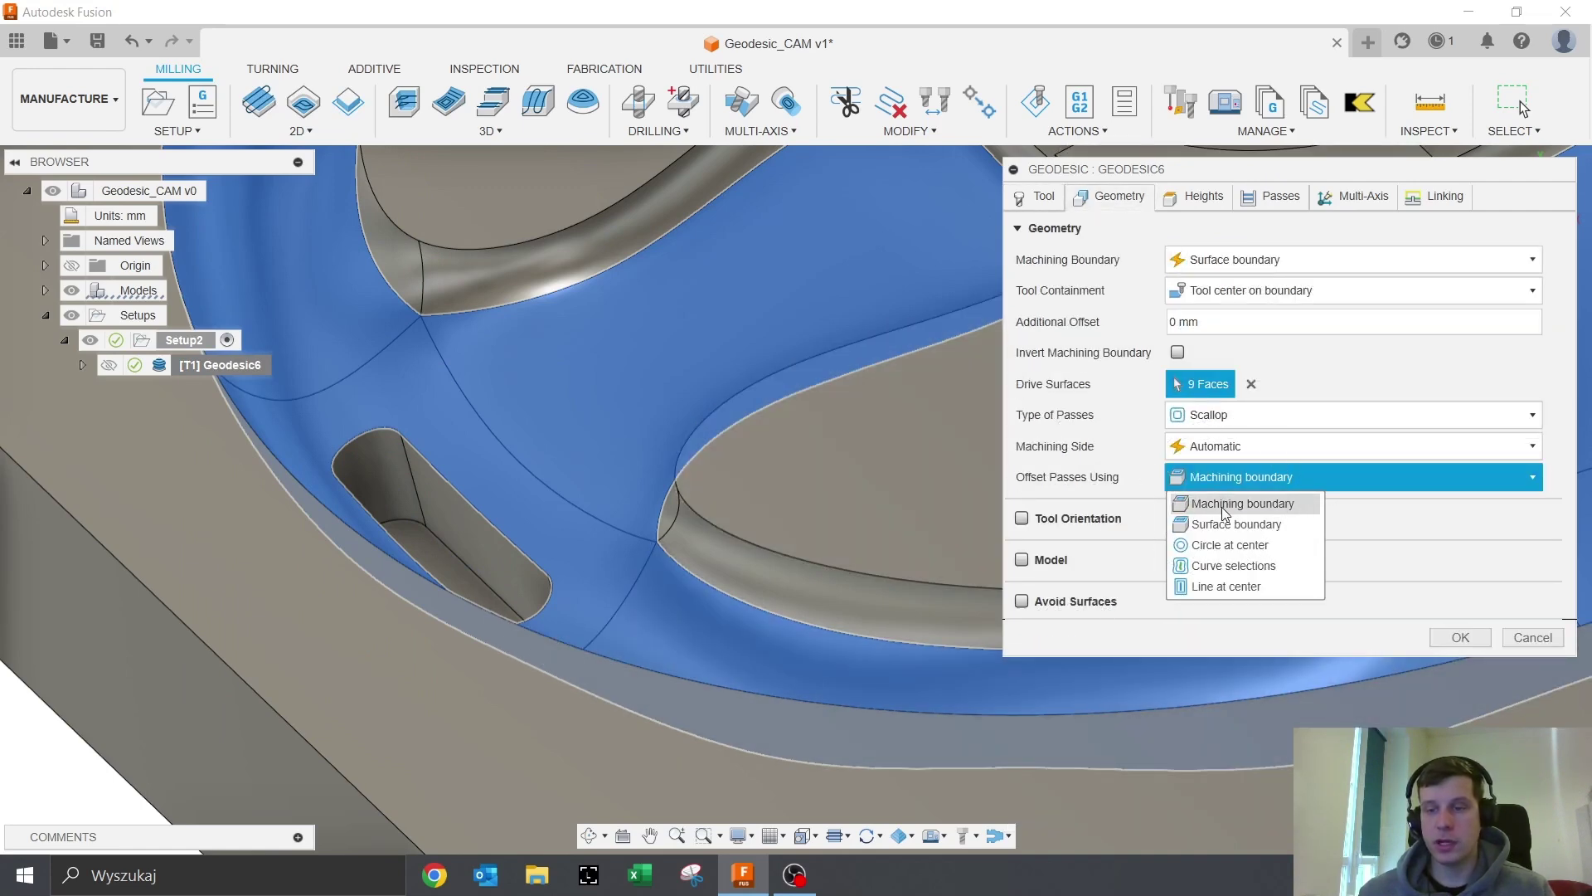
left_click(1226, 586)
left_click(1459, 700)
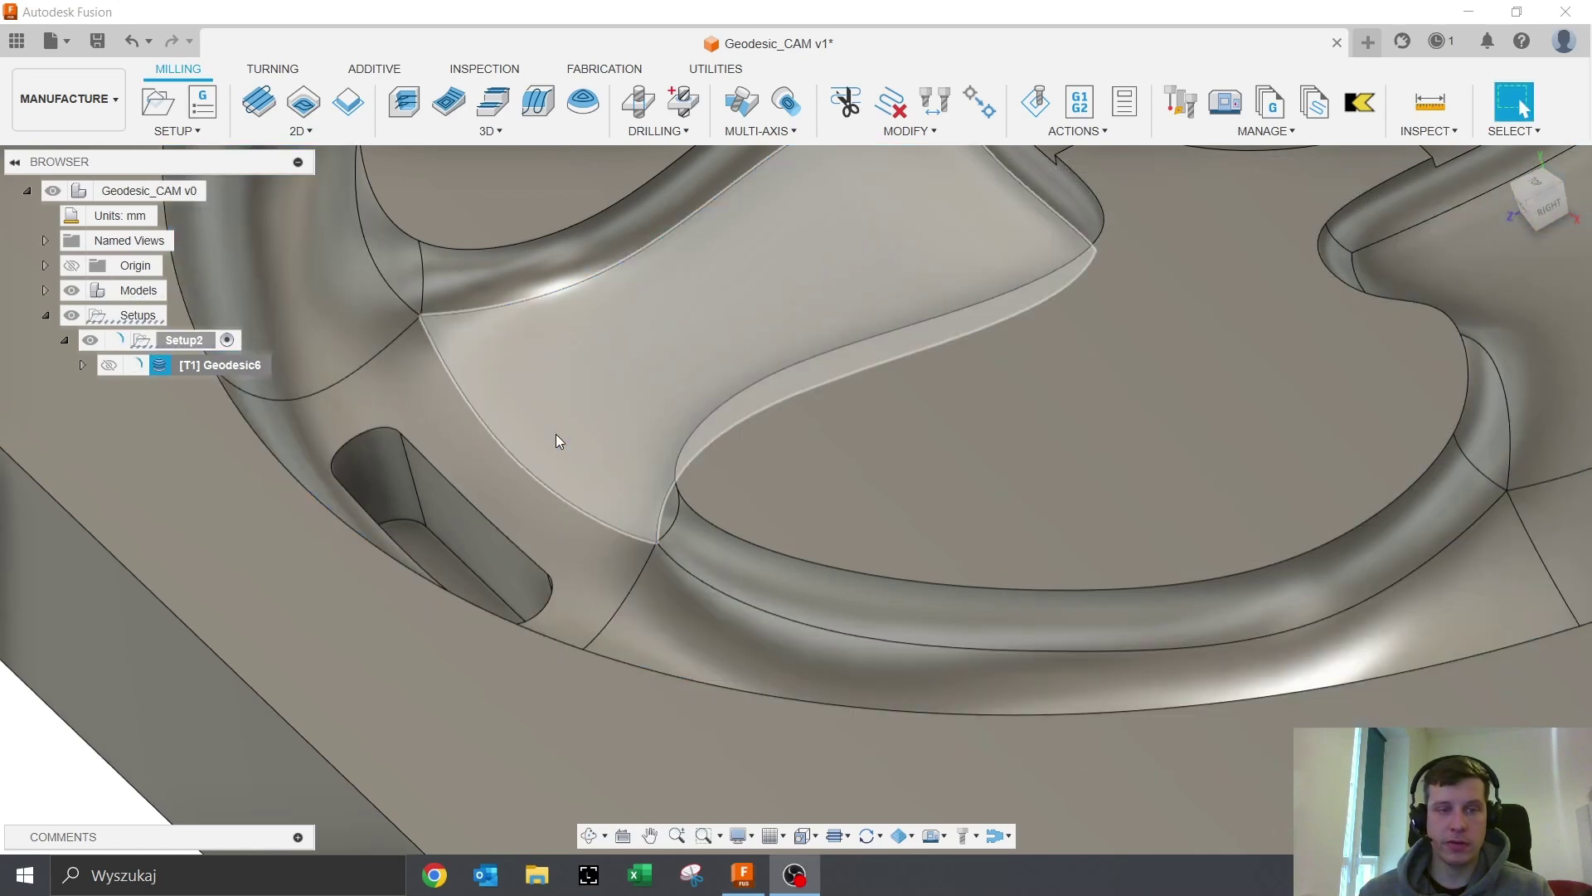
Inspect the pass direction and linking moves of the regenerated toolpath around the slot and the adjoining spoke
scroll(556, 437, "down", 4)
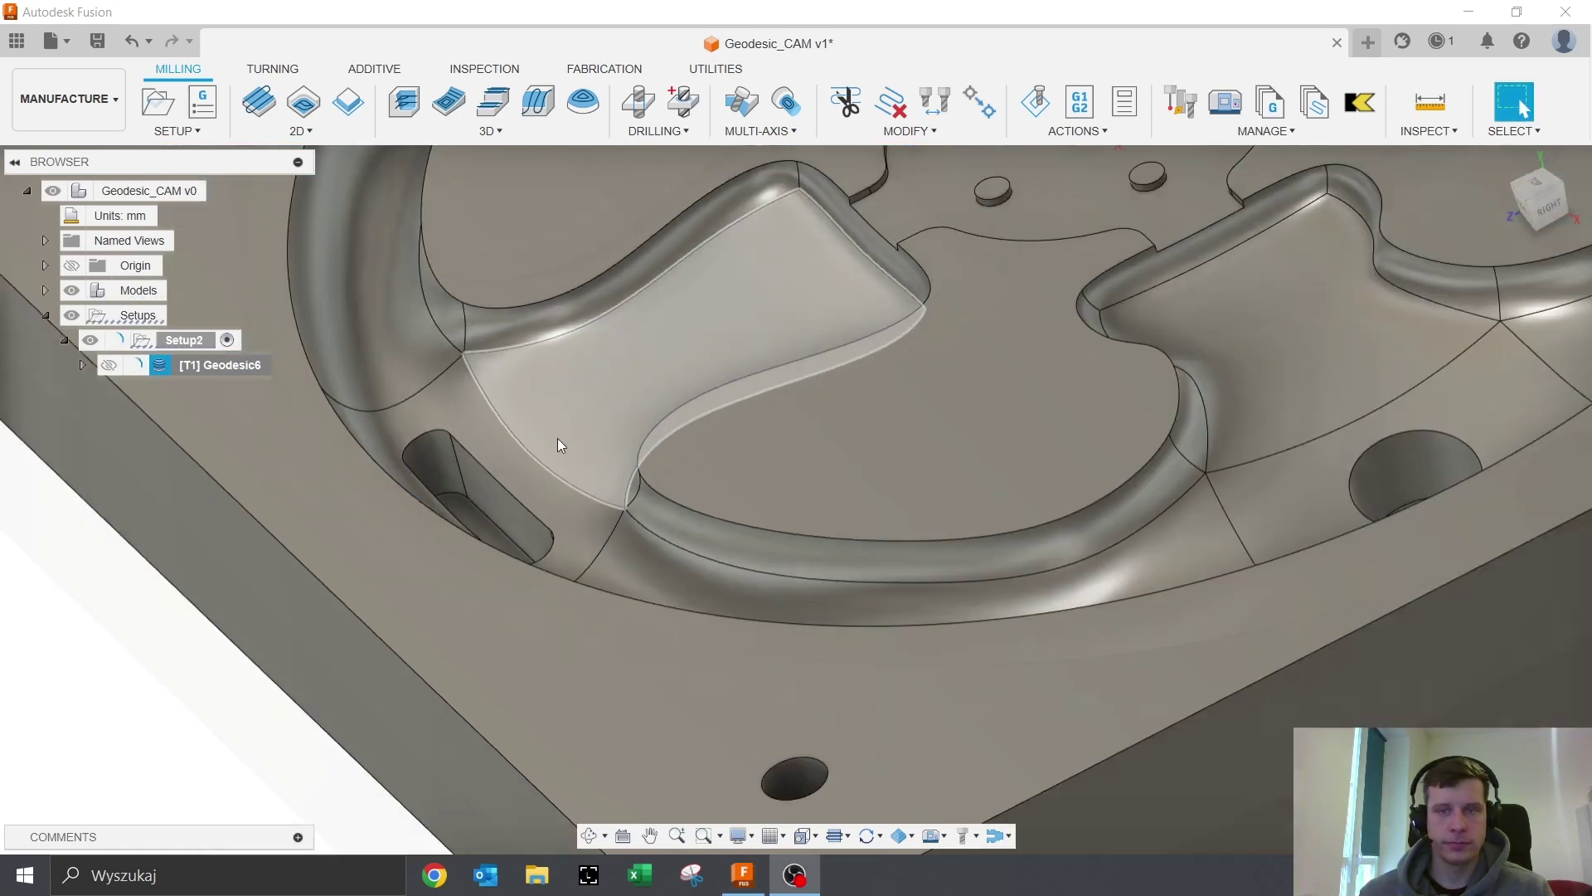
middle_click_drag(557, 438, 566, 524, "shift")
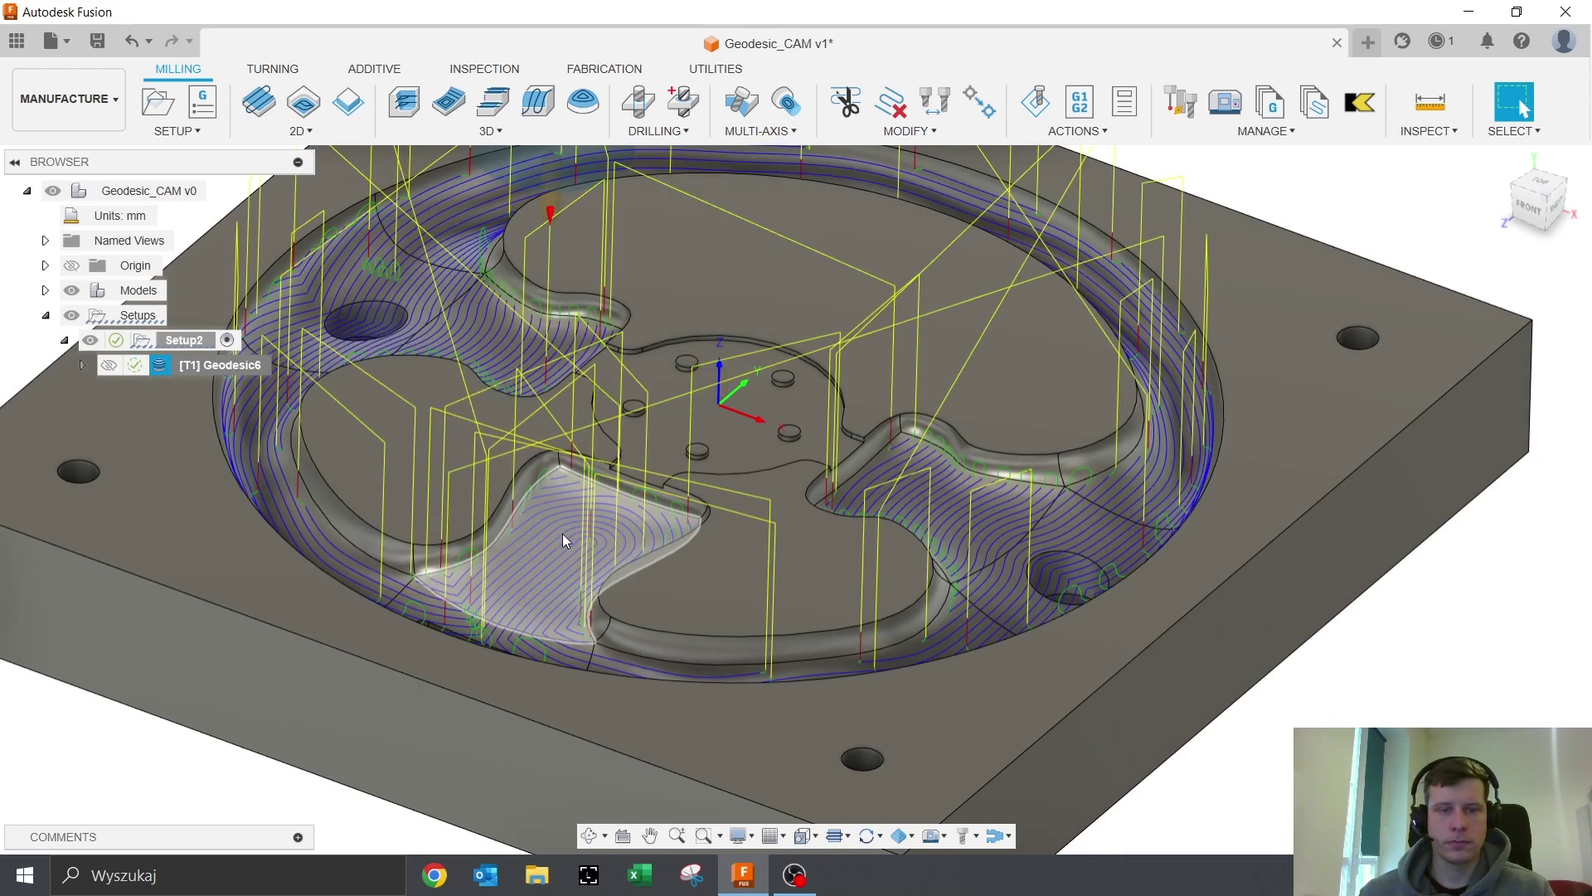
scroll(559, 544, "up", 5)
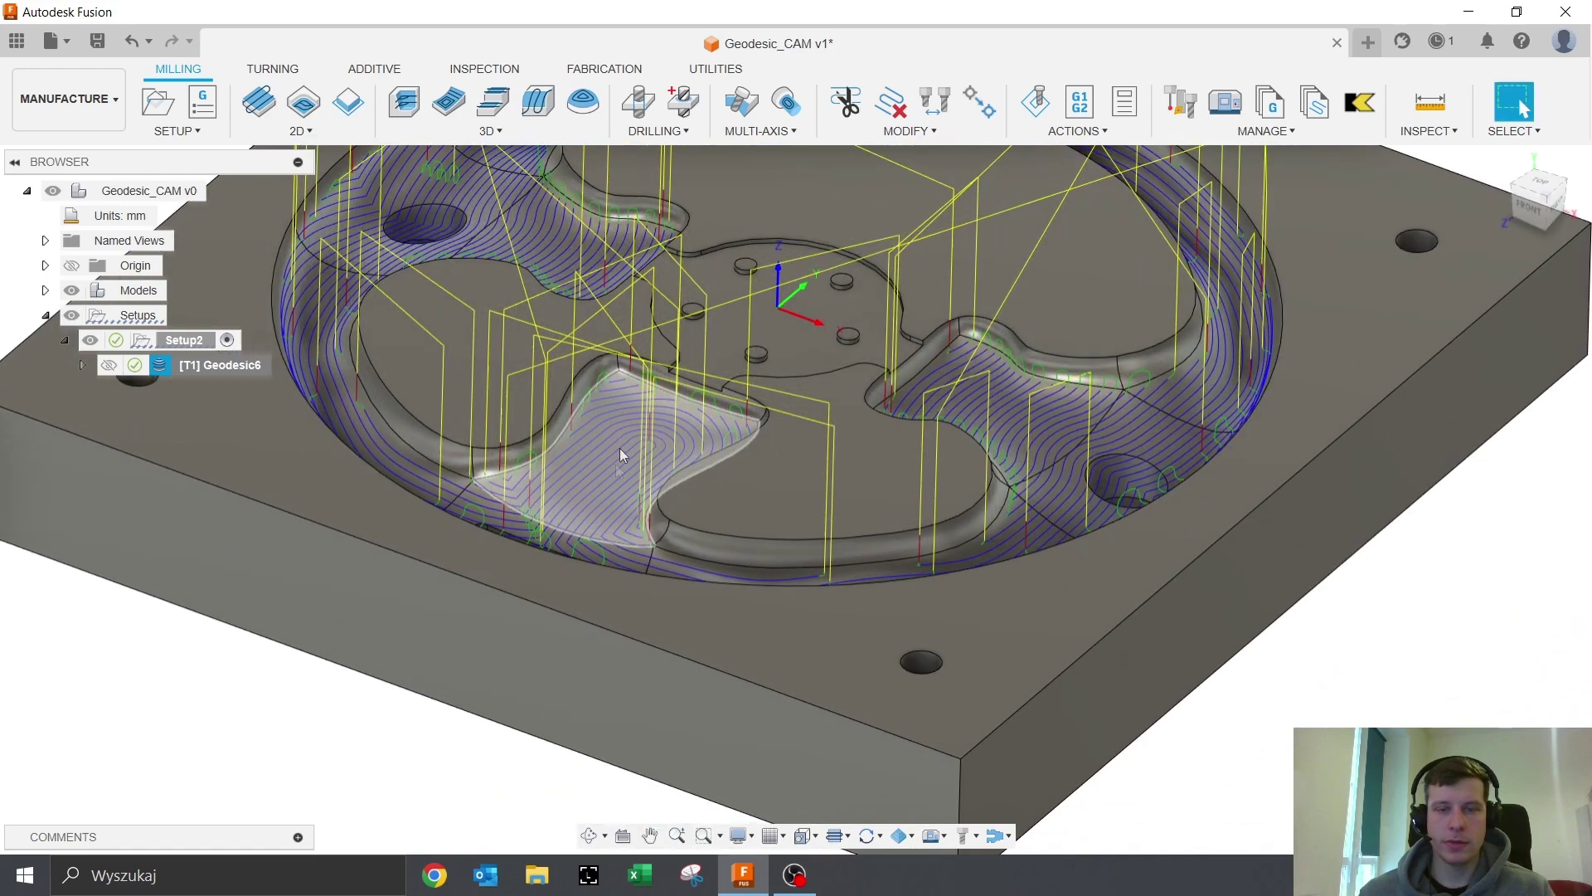
scroll(518, 574, "up", 5)
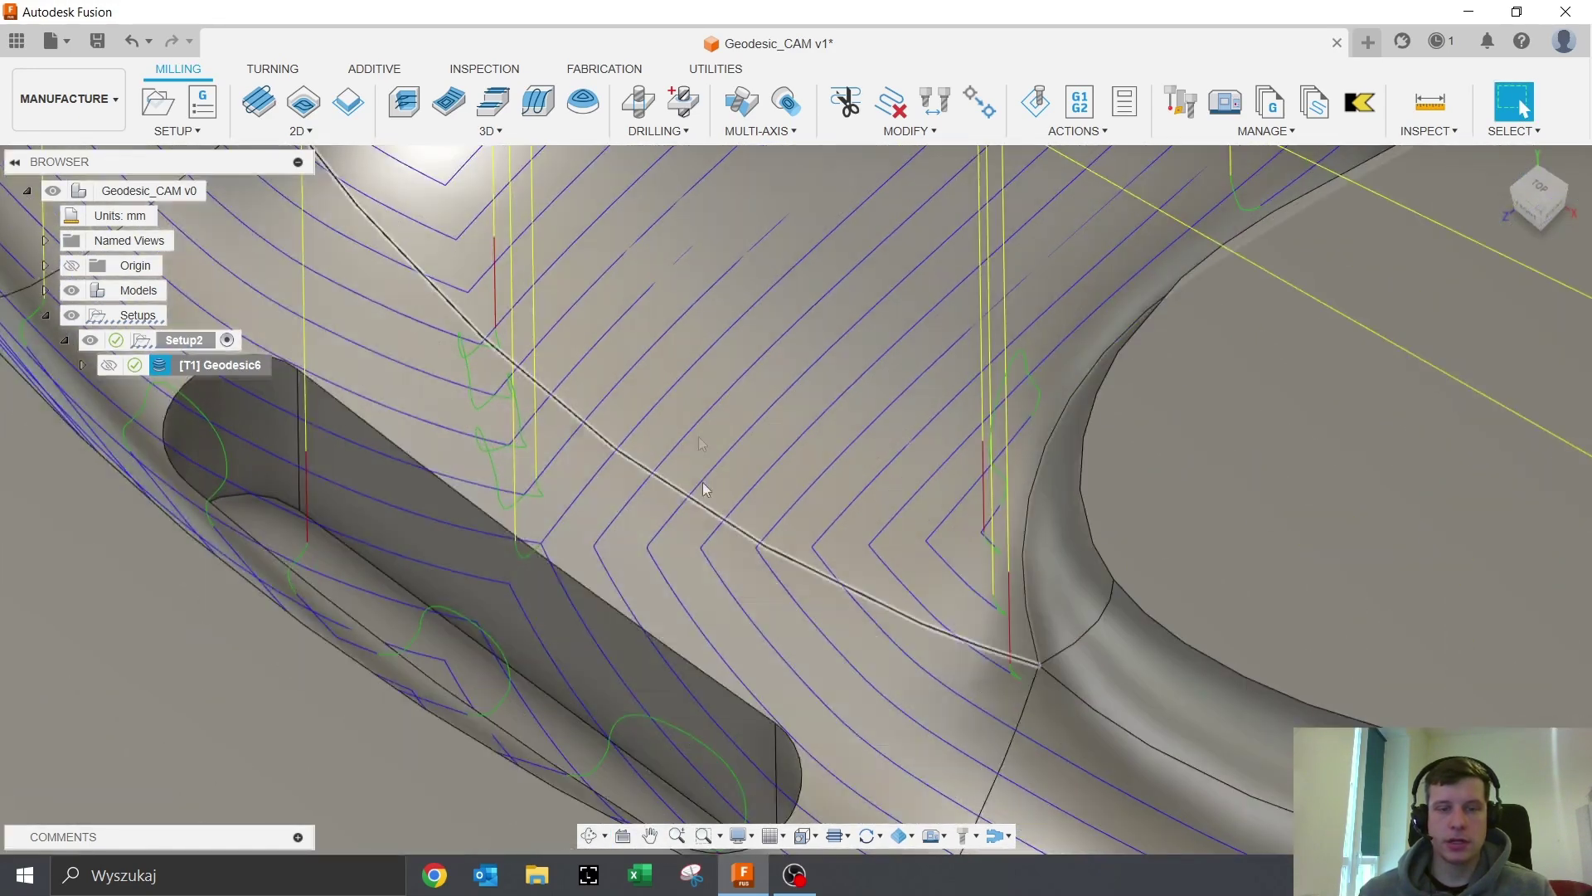
scroll(598, 491, "down", 3)
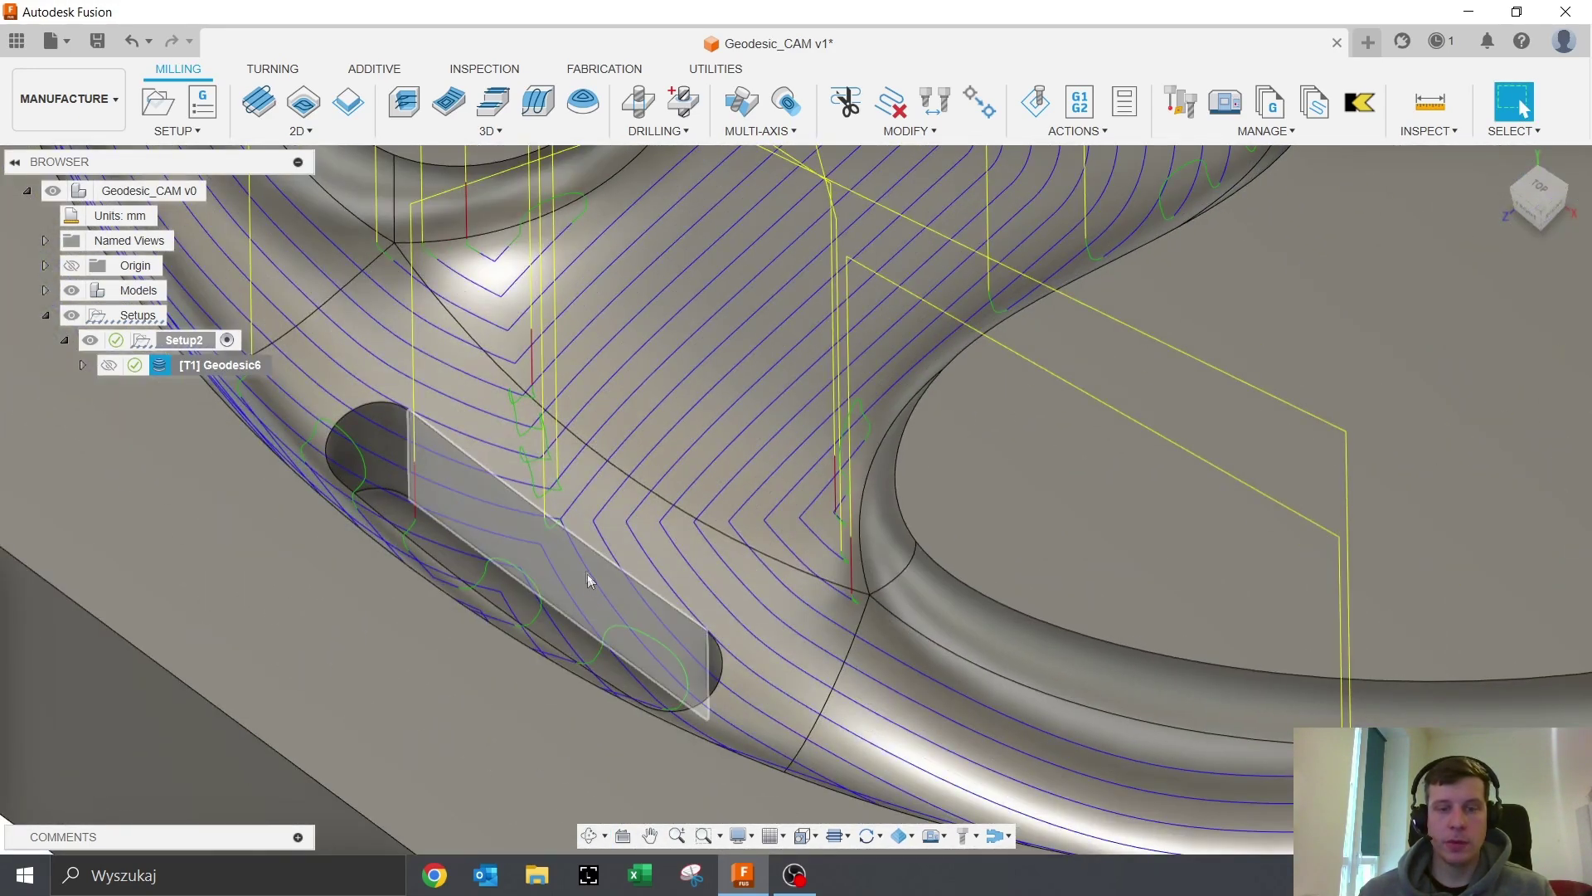
scroll(703, 412, "down", 2)
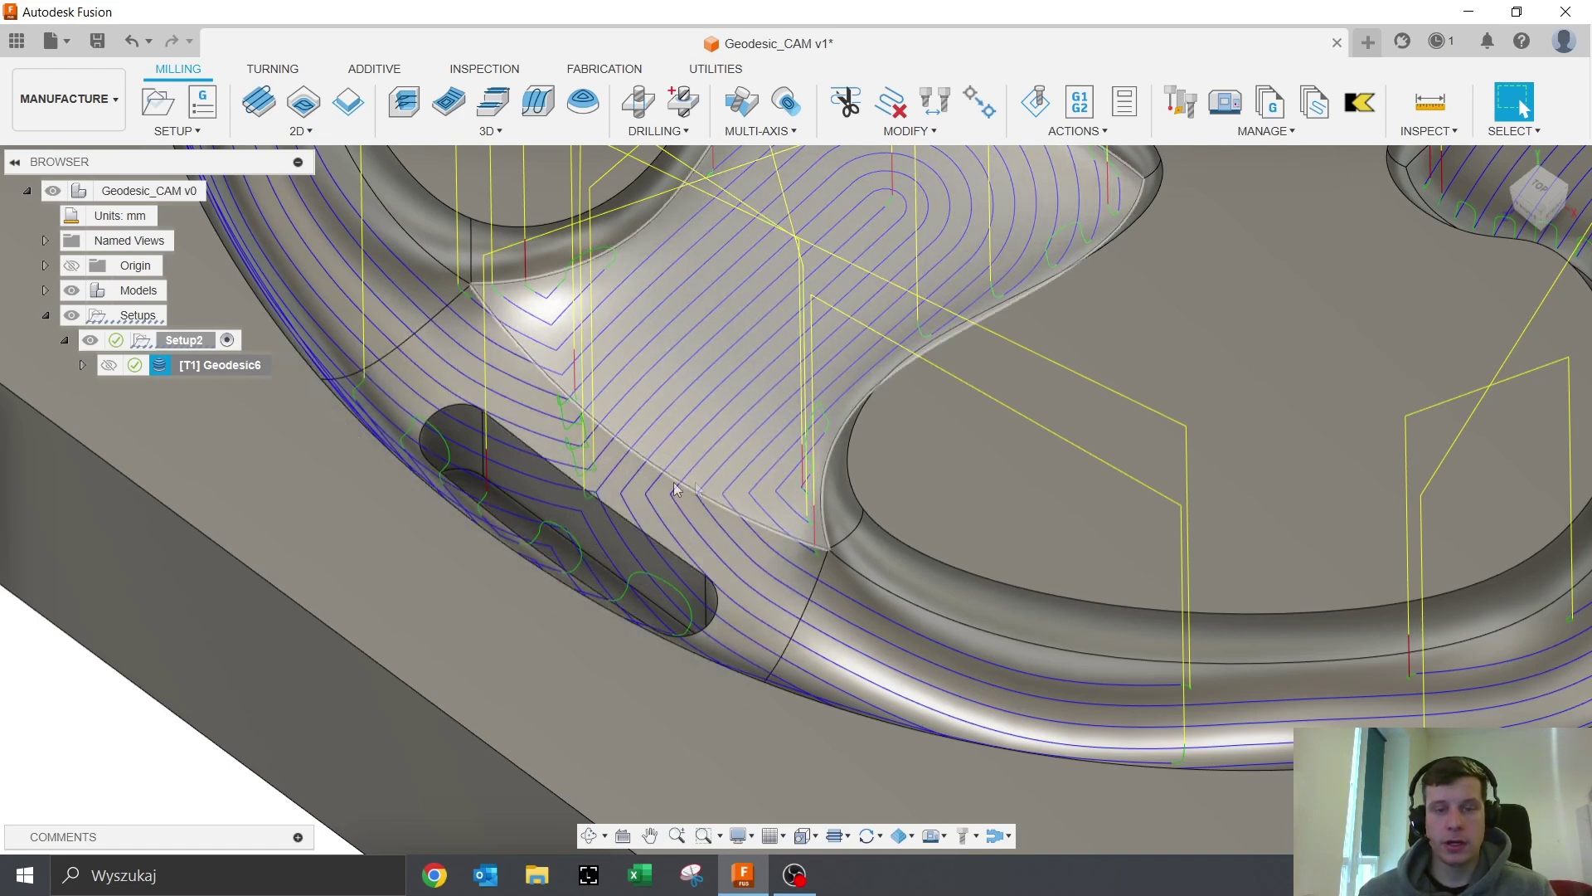
Edit the Geodesic operation to offset passes using Curve selections, choose the rim's outer closed edge as the curve, and regenerate
right_click(256, 369)
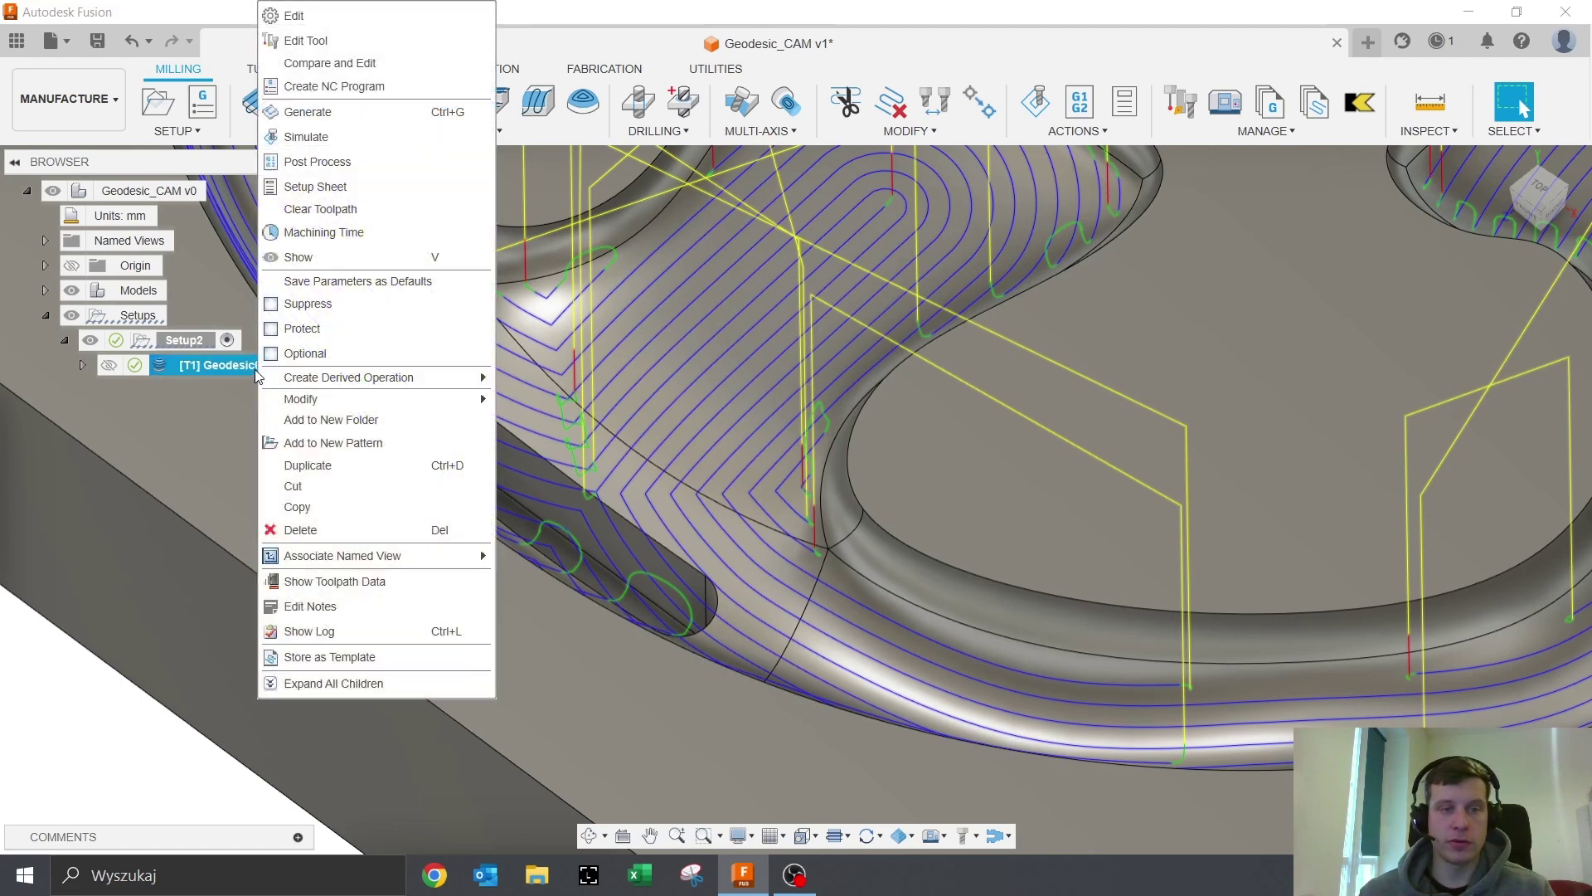
left_click(377, 14)
left_click(1109, 199)
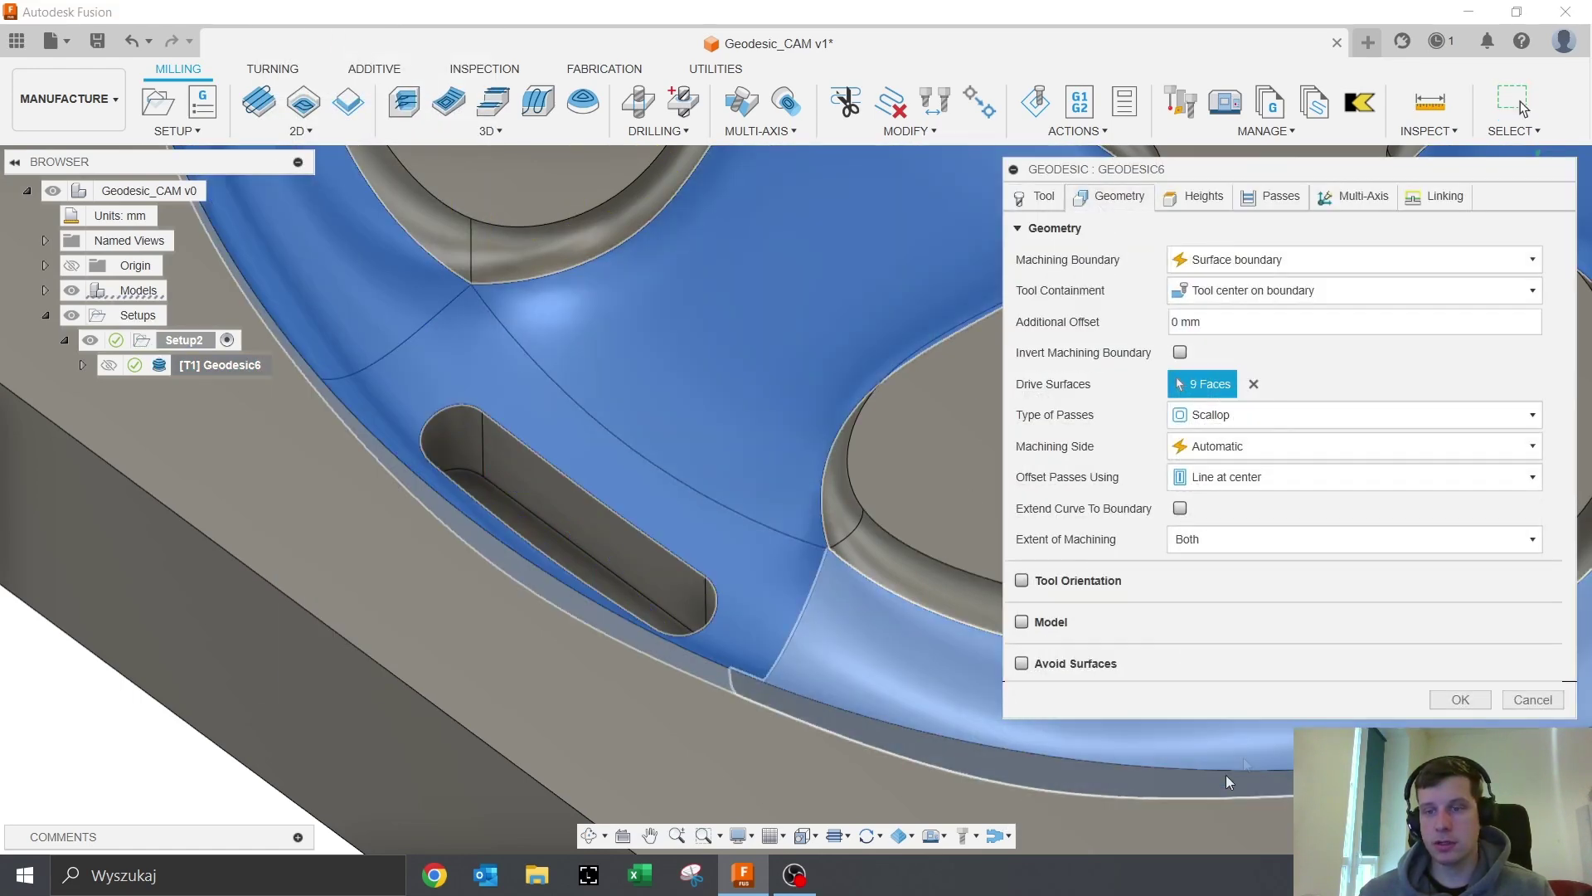
left_click(1231, 483)
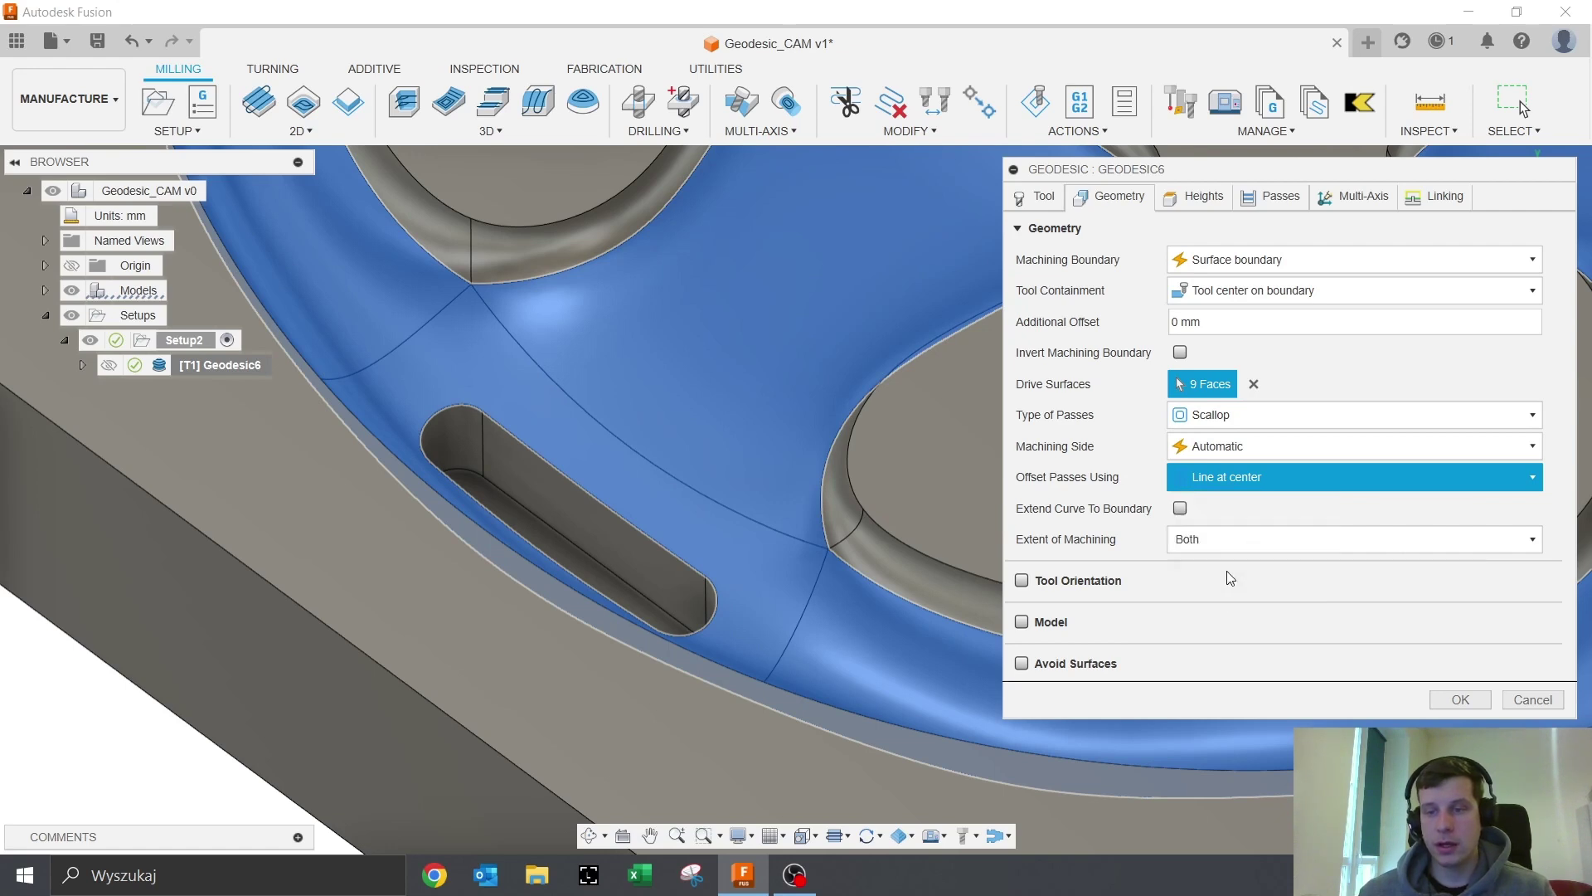
left_click(1236, 565)
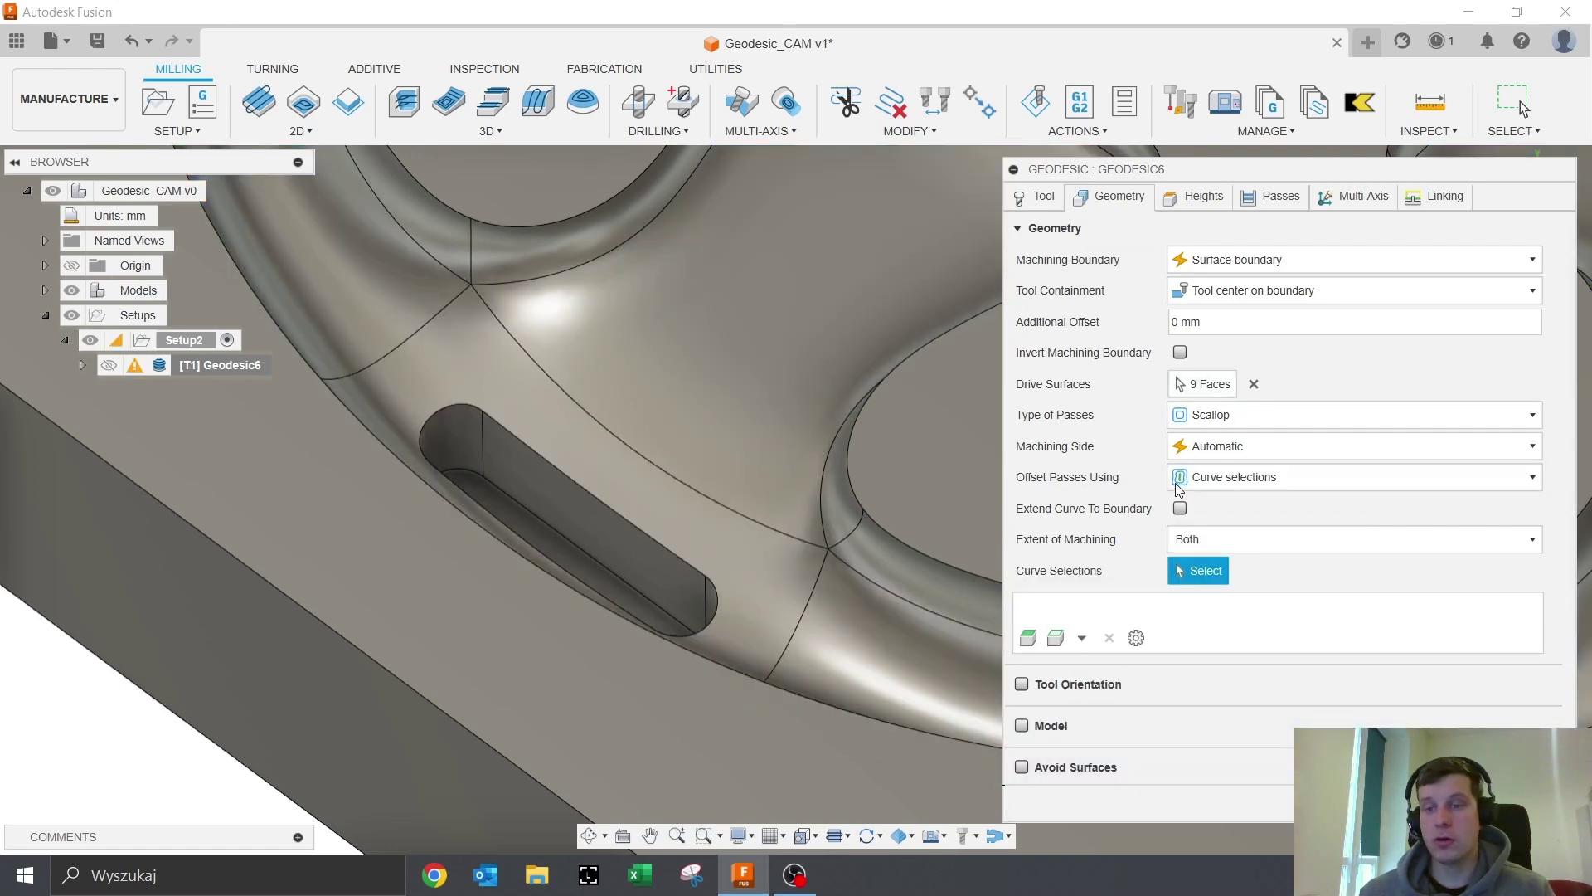
left_click(545, 566)
scroll(602, 529, "down", 6)
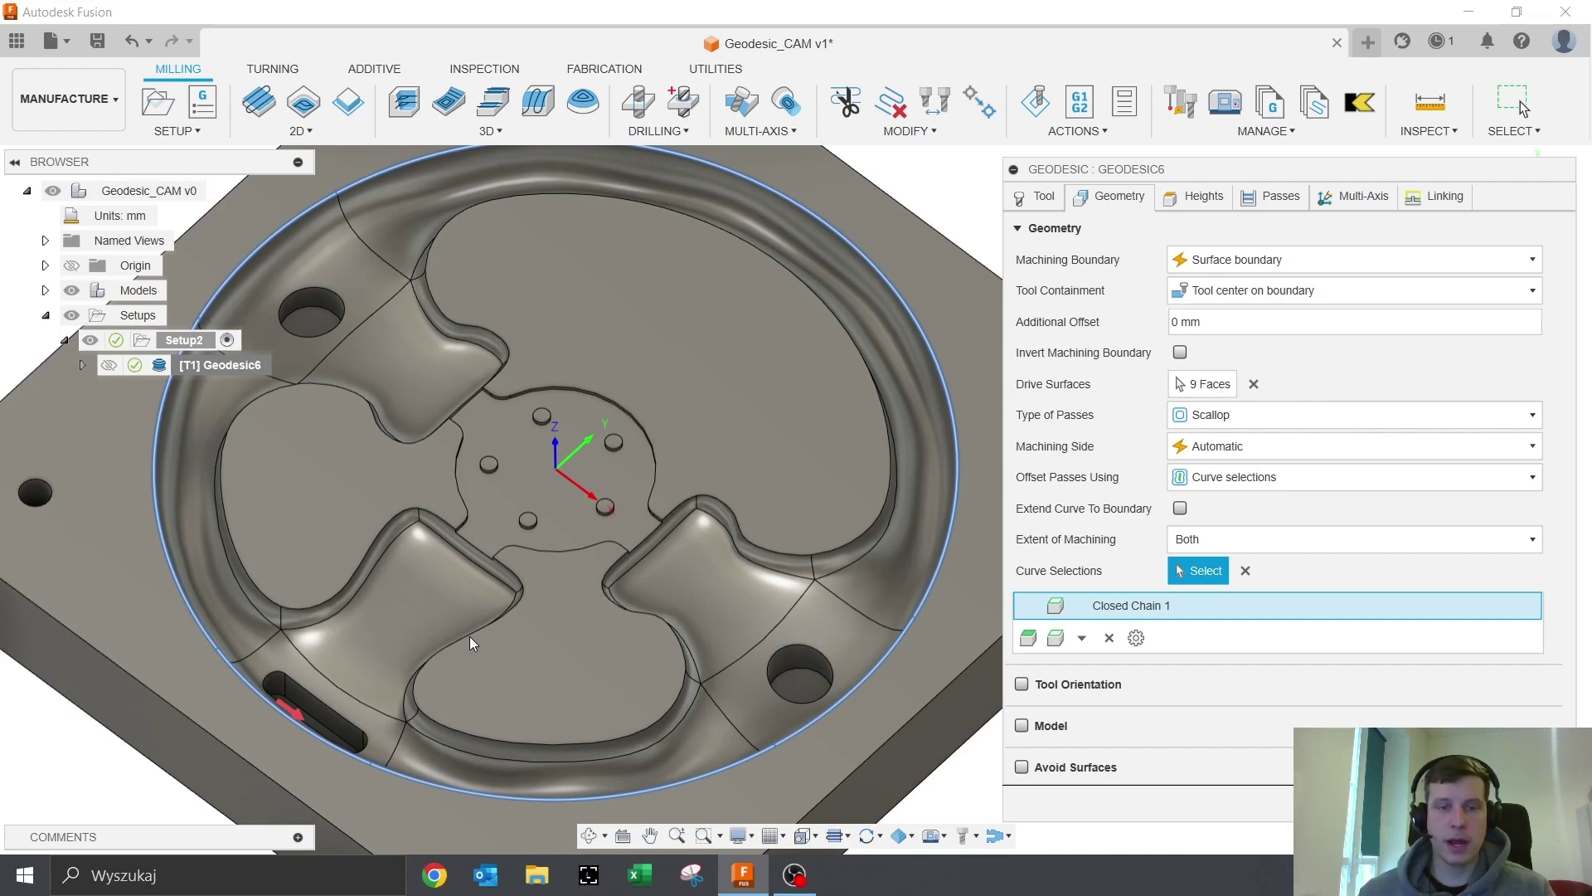
key("Return")
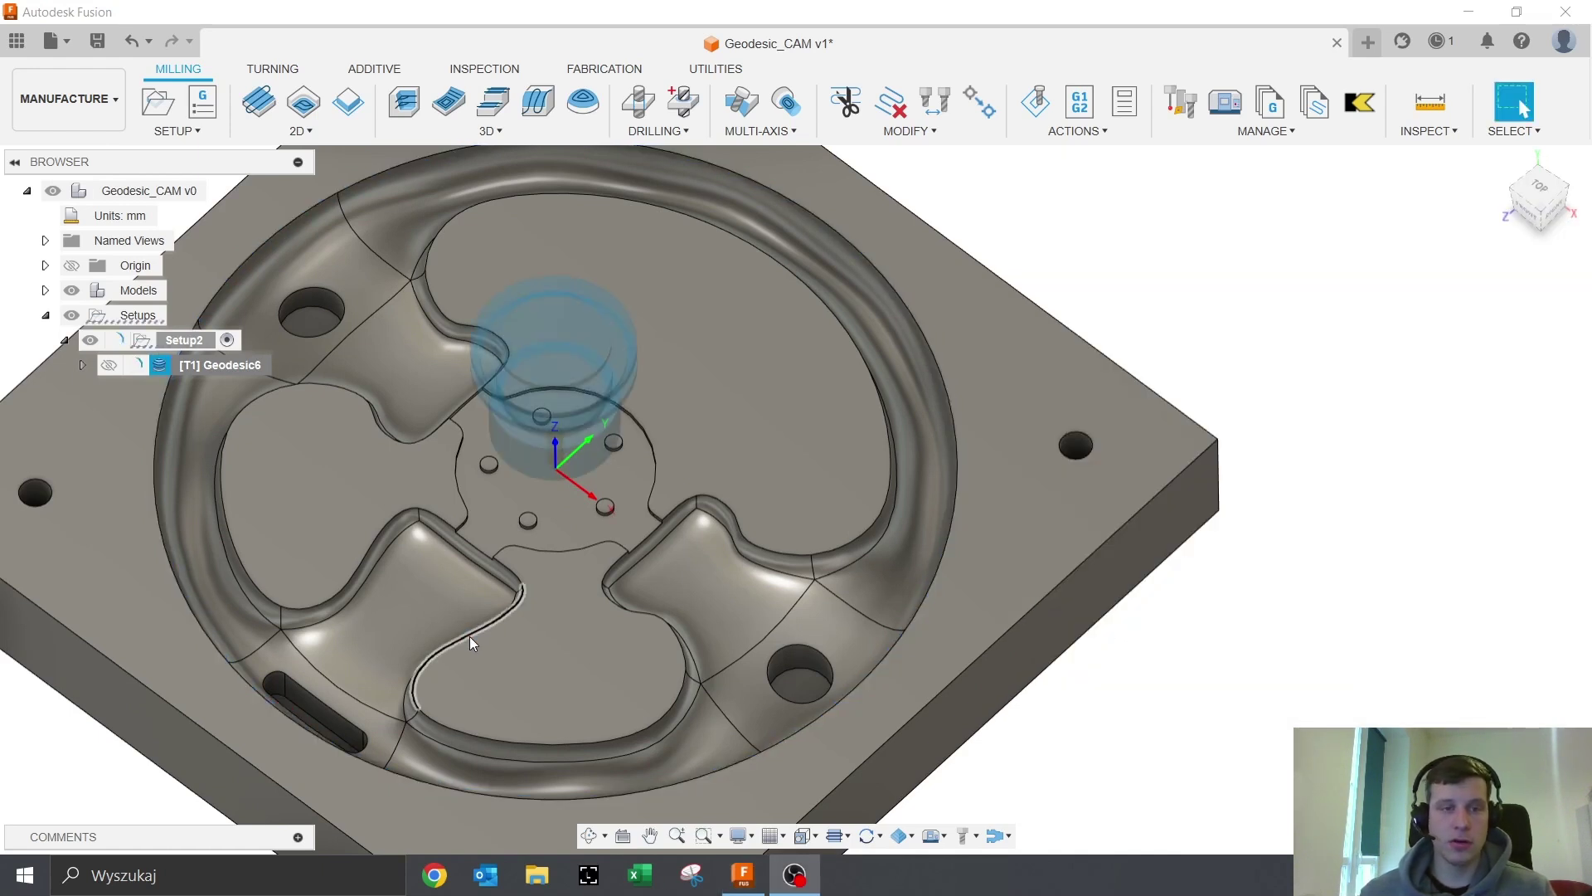
Examine how the curve-offset toolpath follows the outer rim and runs across the spokes, round holes and slot
middle_click_drag(470, 635, 562, 624)
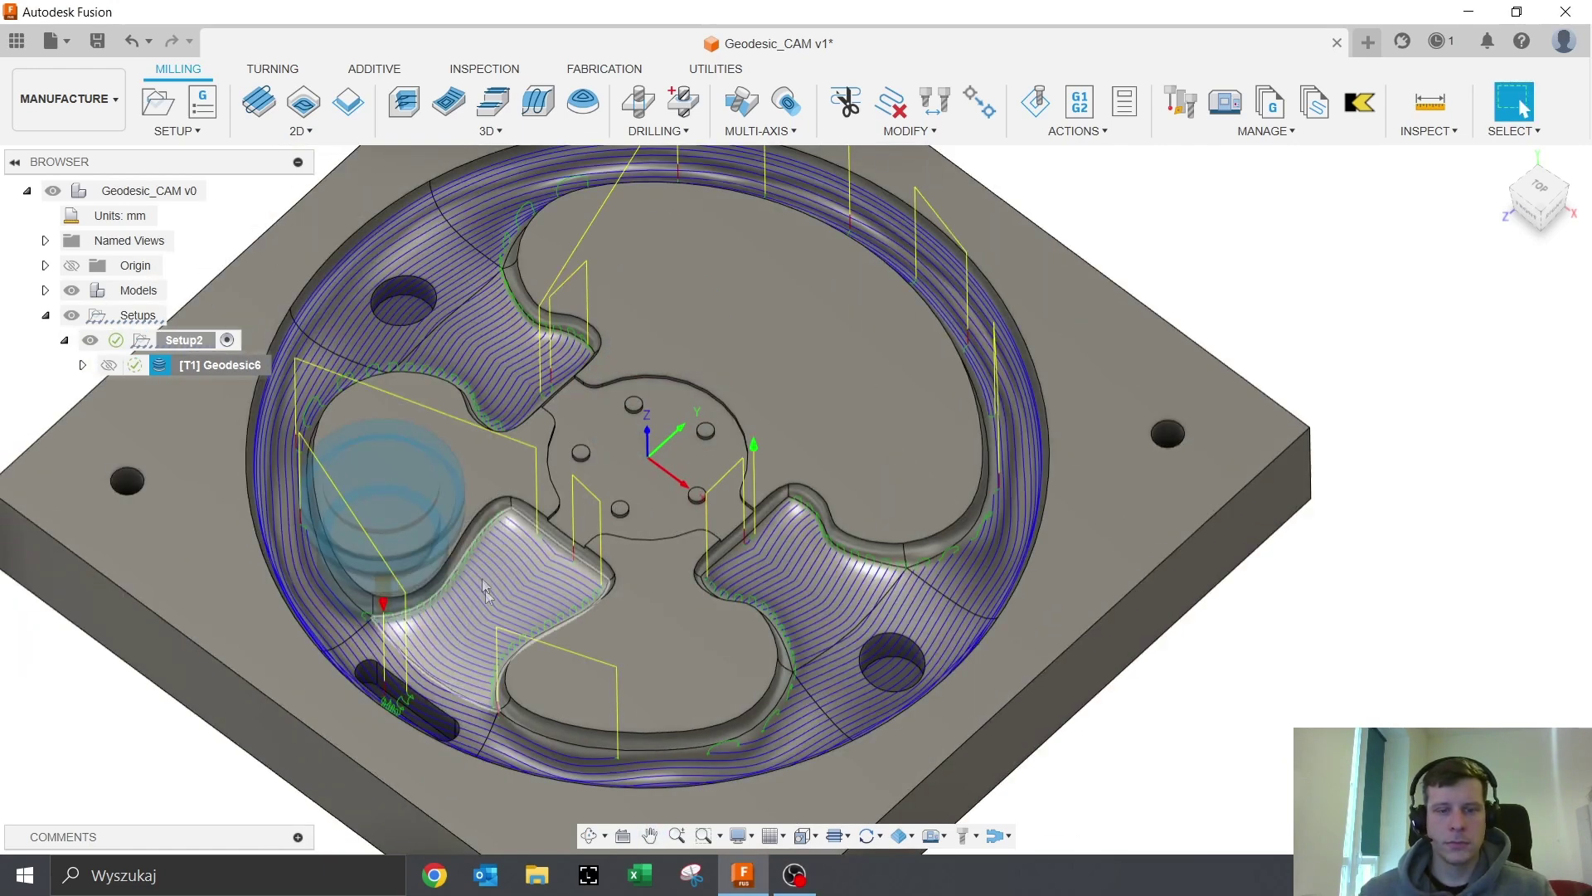
middle_click_drag(481, 607, 483, 669, "shift")
scroll(486, 617, "down", 3)
scroll(499, 652, "up", 4)
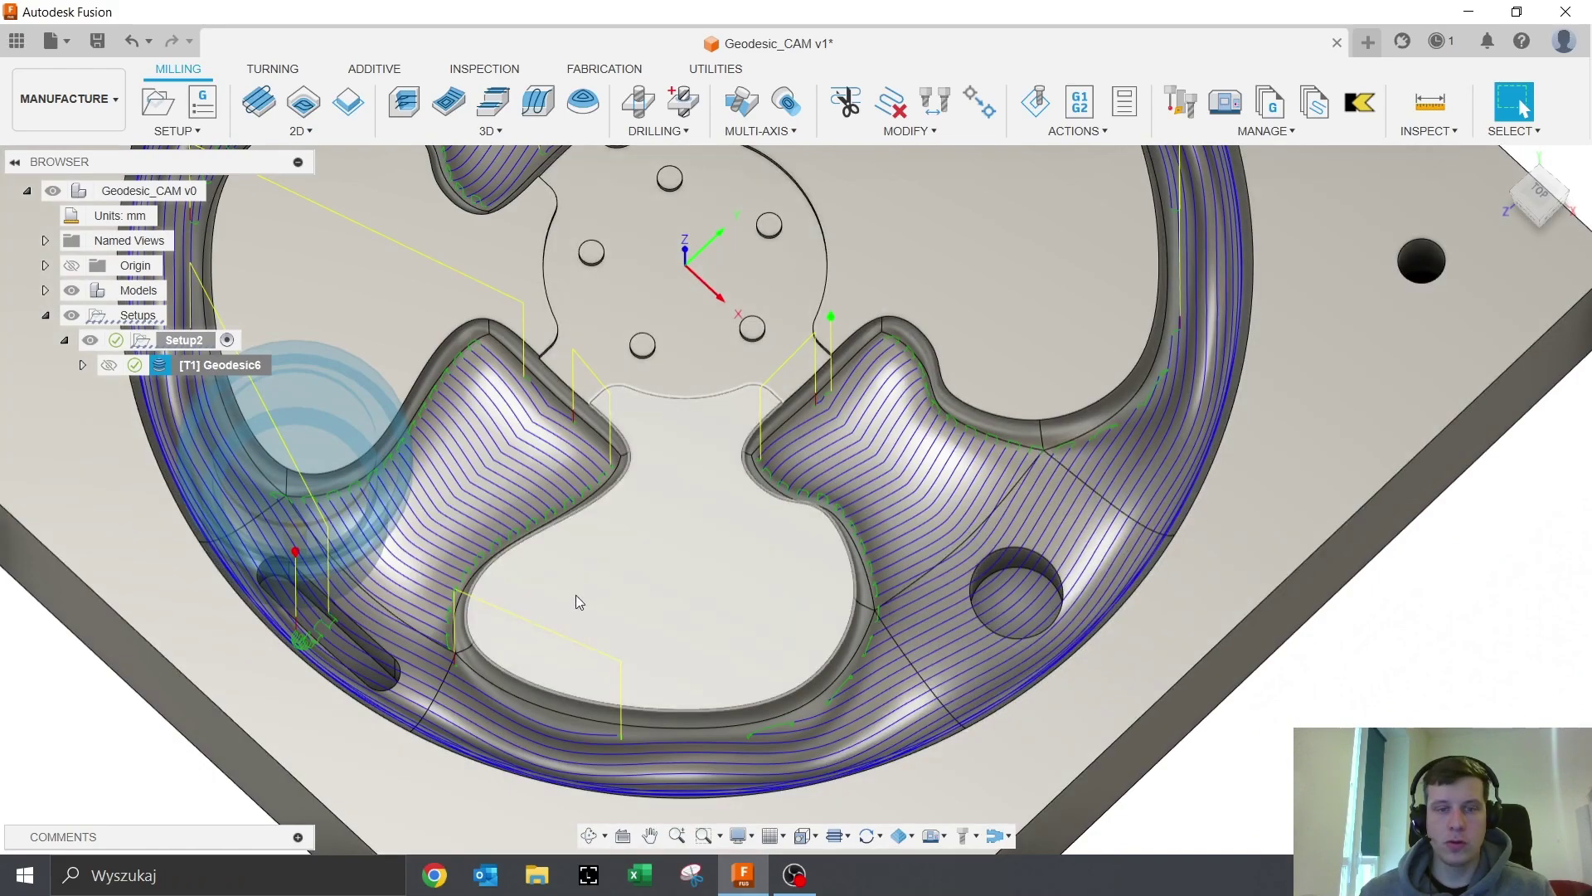
scroll(578, 606, "down", 3)
middle_click_drag(682, 506, 599, 435, "shift")
middle_click_drag(407, 493, 558, 501, "shift")
scroll(537, 411, "up", 2)
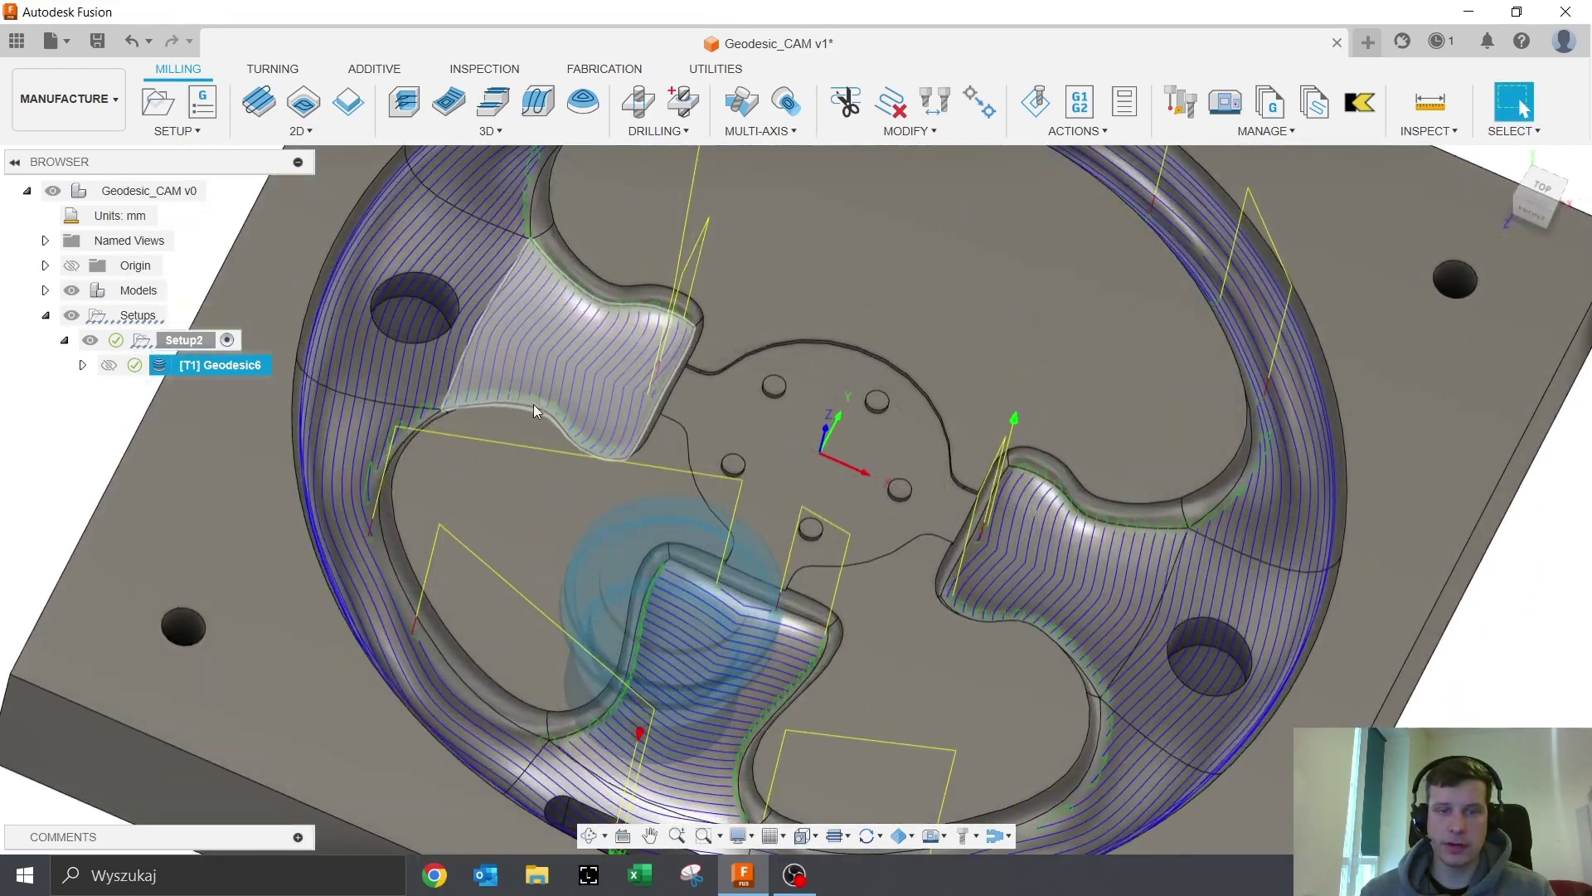
scroll(574, 427, "down", 3)
middle_click_drag(574, 426, 564, 531, "shift")
middle_click_drag(509, 459, 660, 504, "shift")
scroll(639, 555, "up", 2)
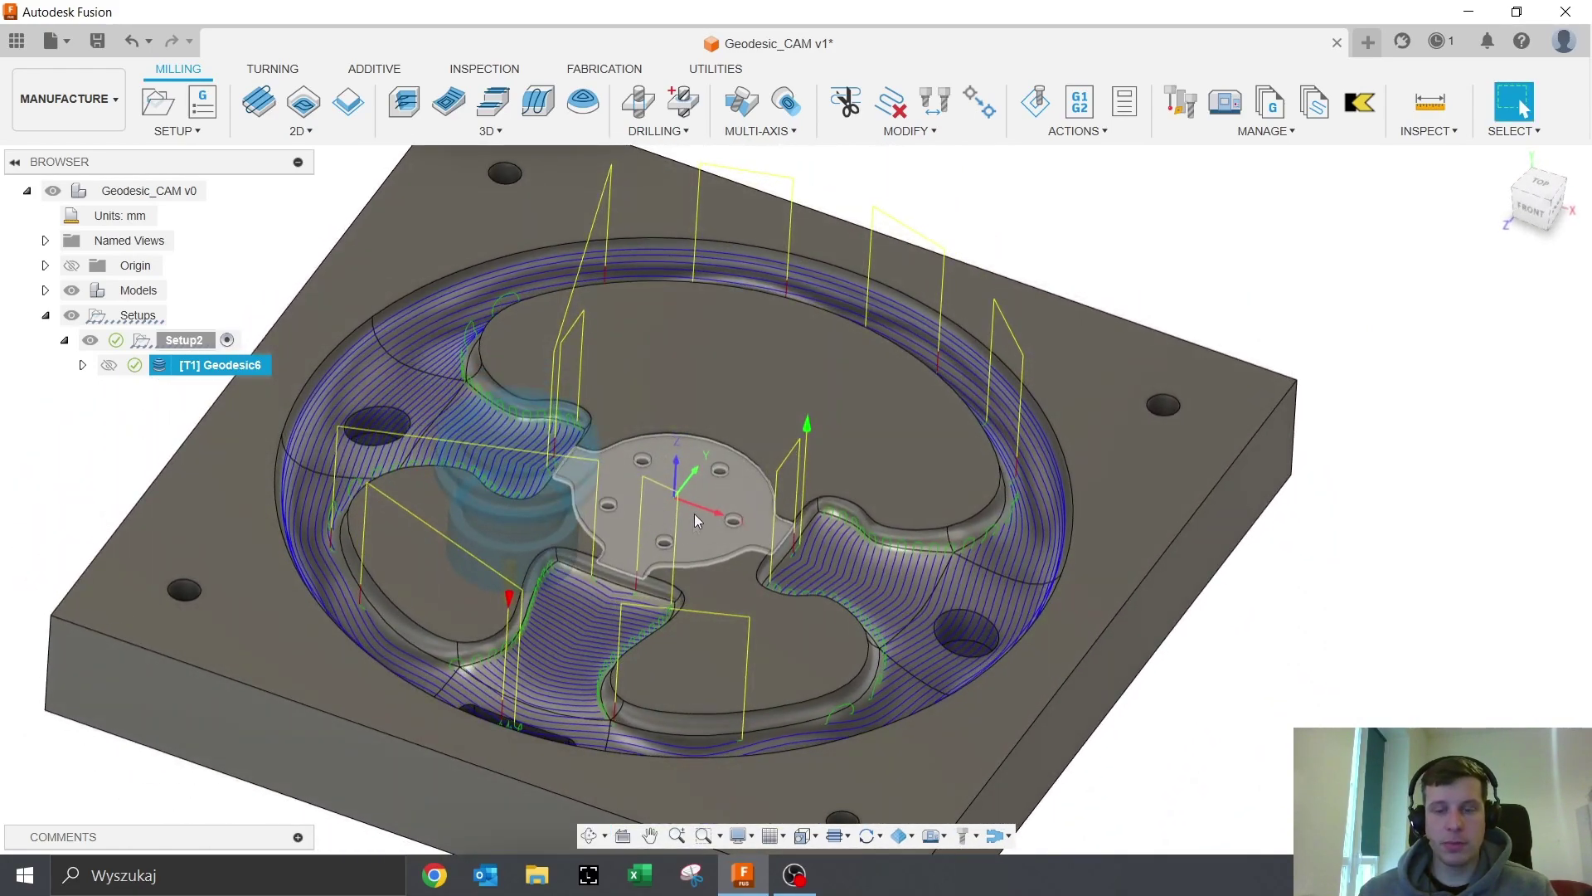
scroll(600, 590, "up", 3)
scroll(601, 590, "up", 2)
middle_click_drag(600, 590, 585, 625, "shift")
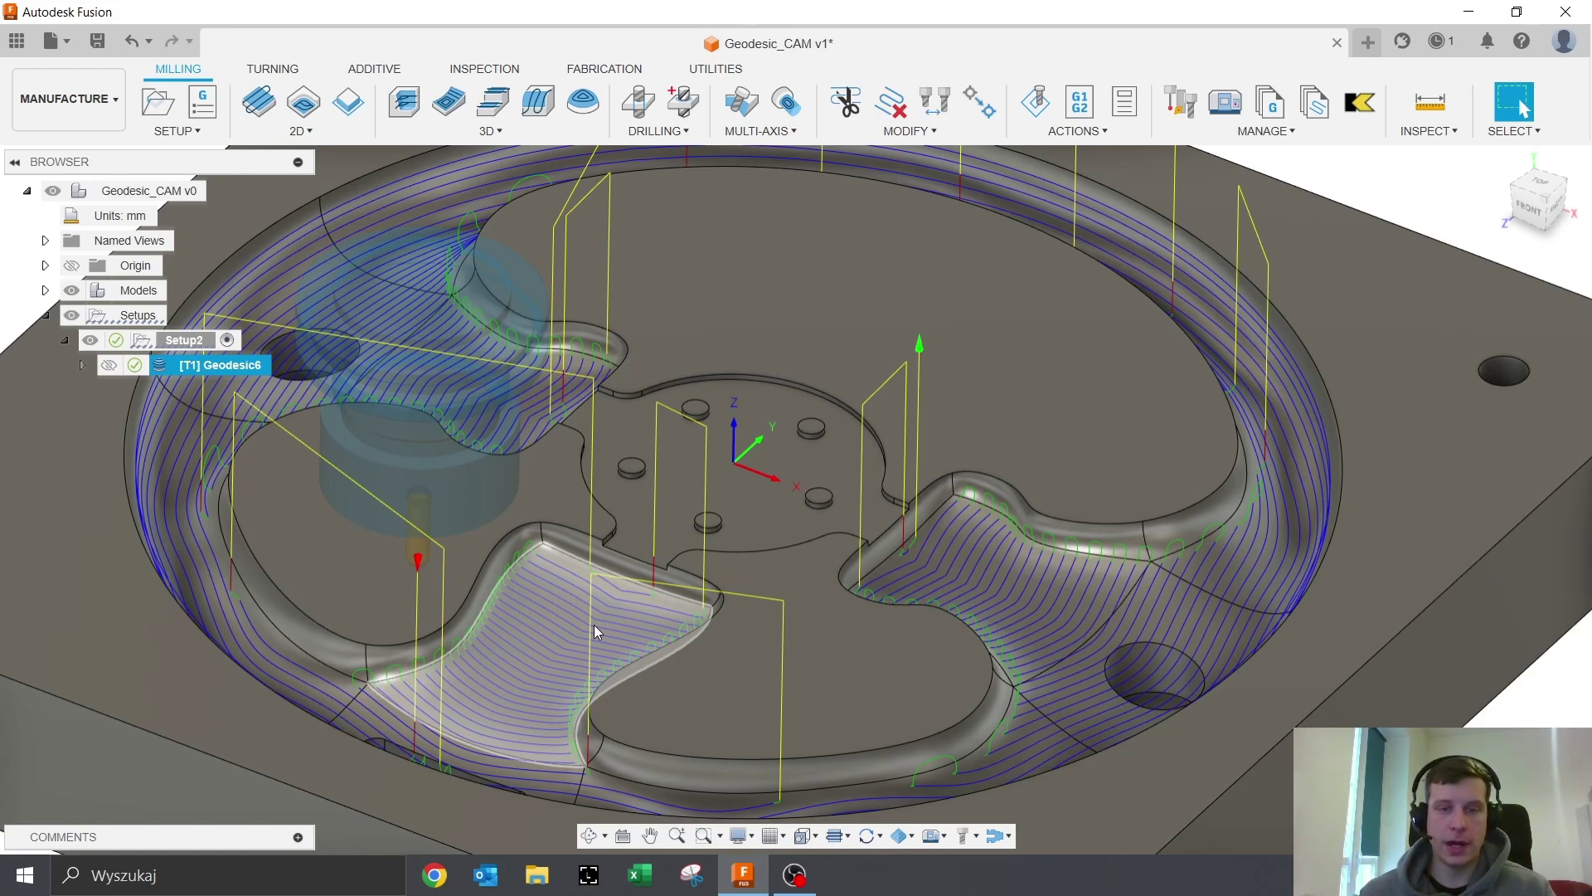
right_click(211, 370)
left_click(1043, 629)
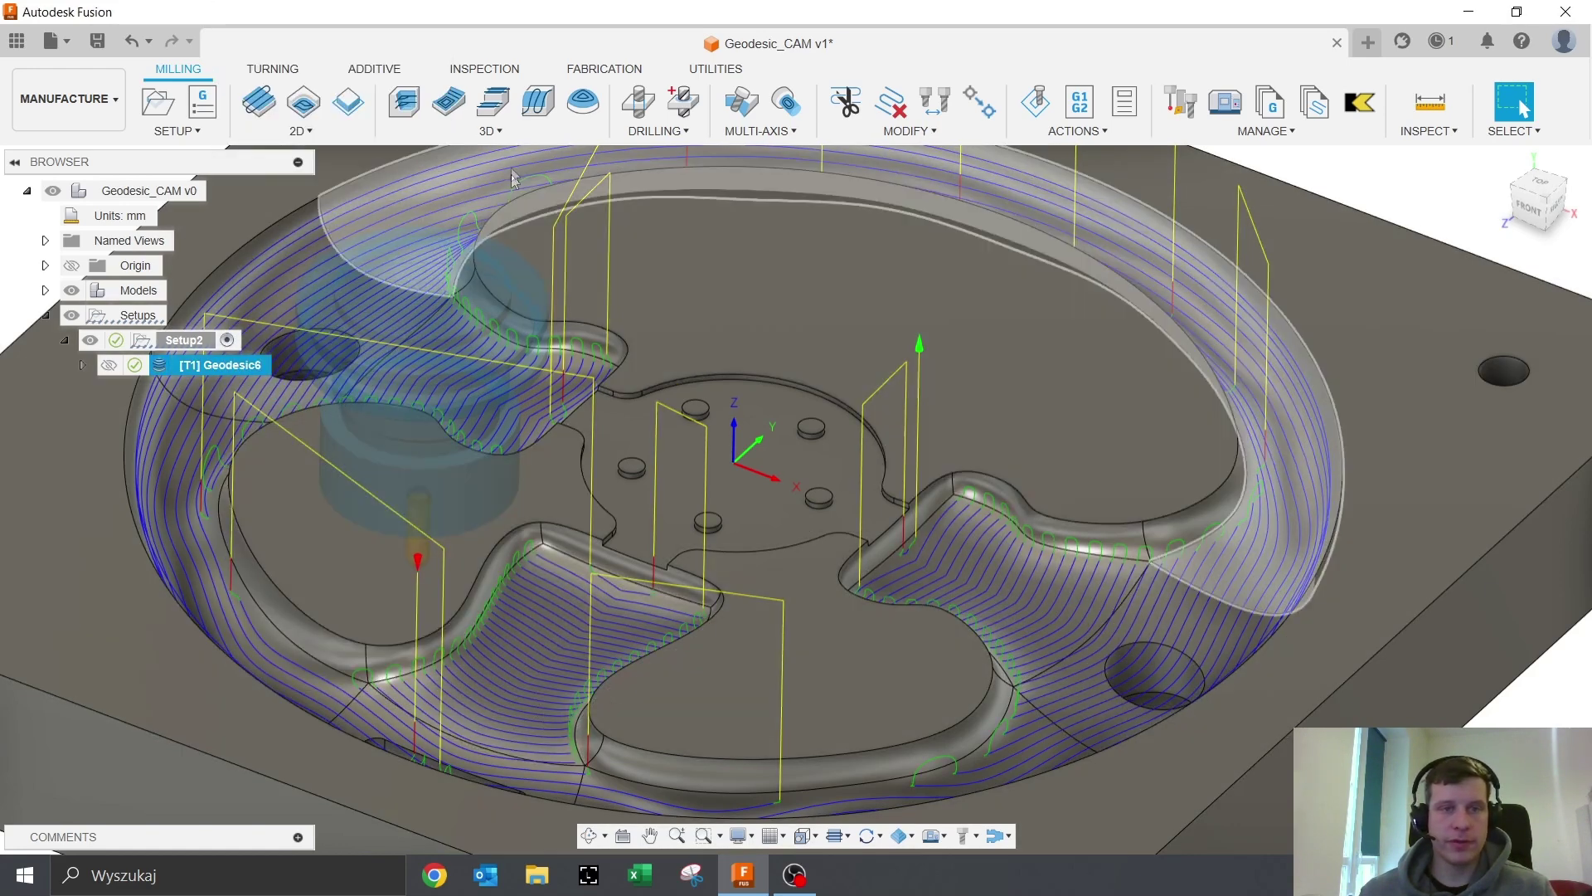
Create a second 3D Geodesic operation with the narrow inner rim face between the two front spokes as its drive surface
left_click(507, 133)
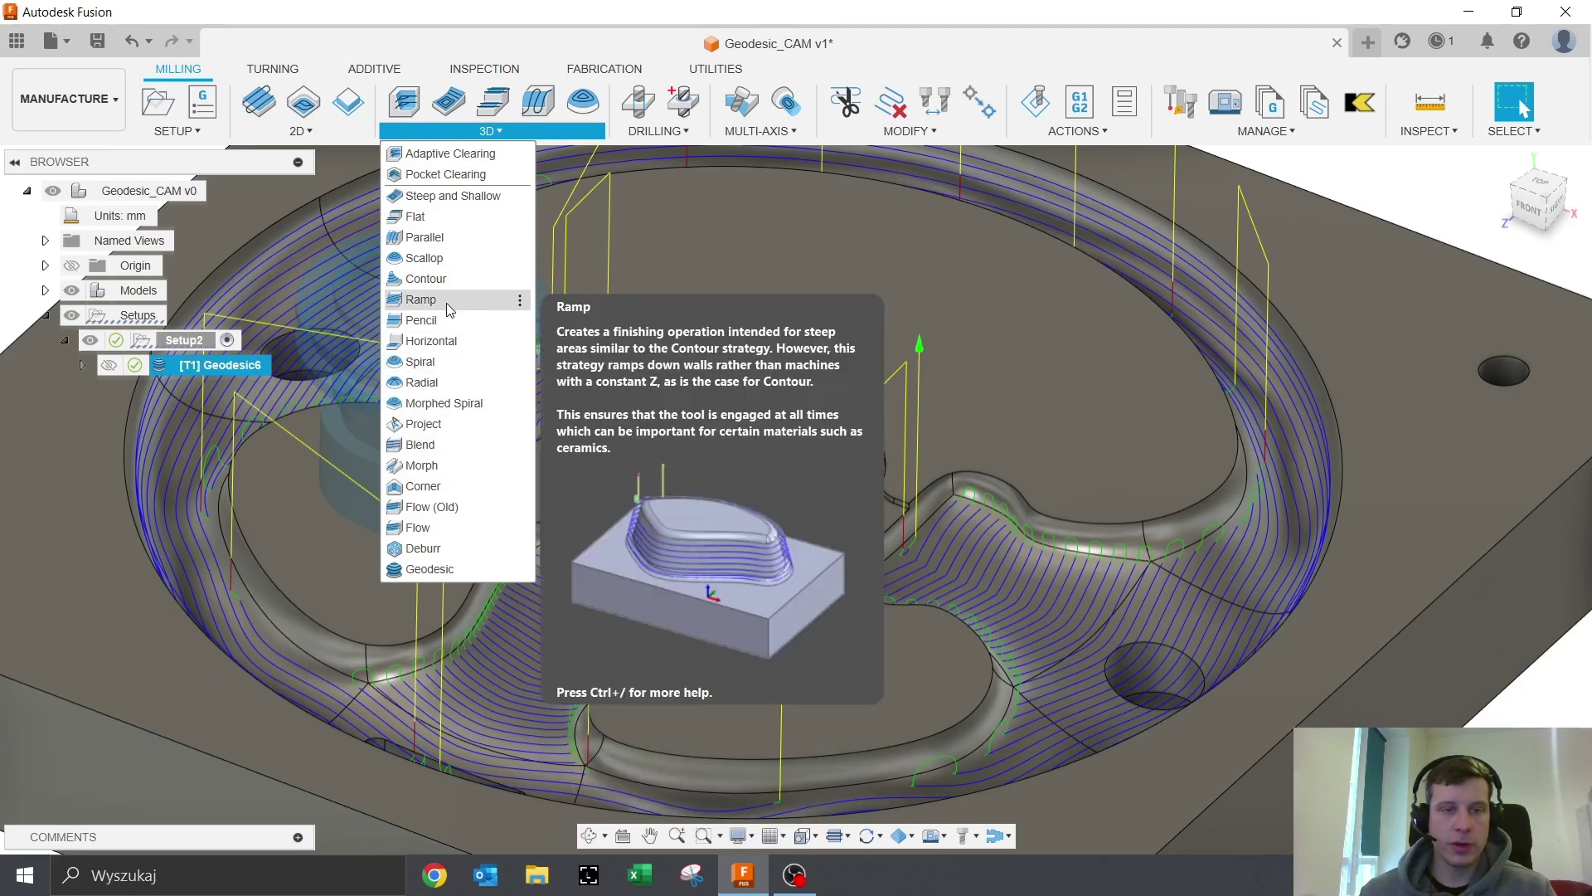
left_click(431, 569)
scroll(932, 648, "down", 3)
middle_click_drag(830, 581, 498, 490)
middle_click_drag(498, 490, 614, 581, "shift")
scroll(619, 626, "up", 3)
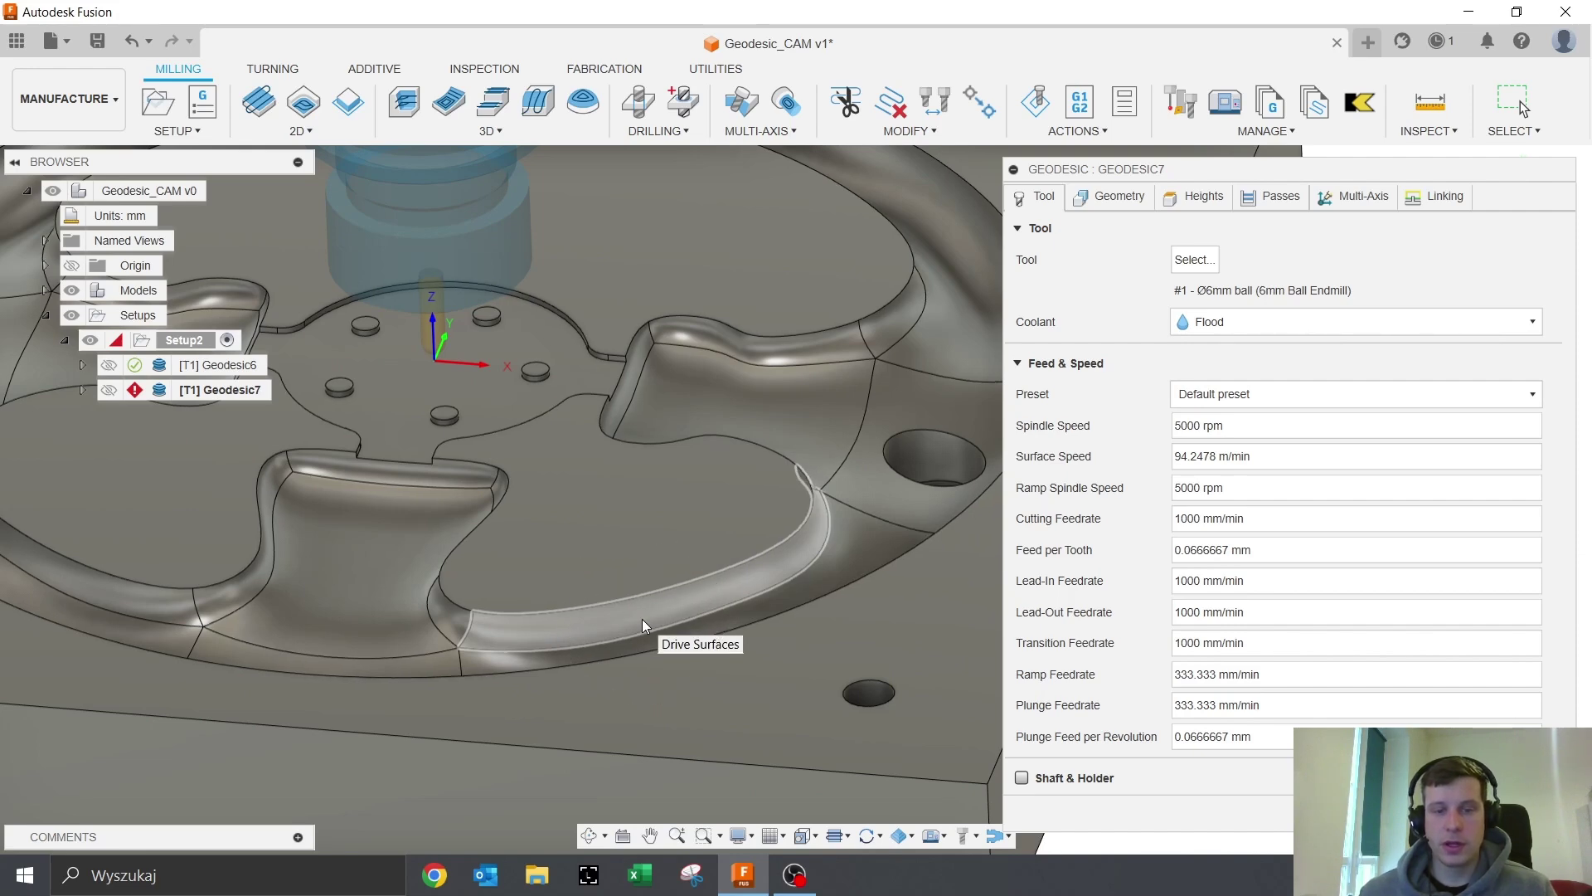
left_click(642, 618)
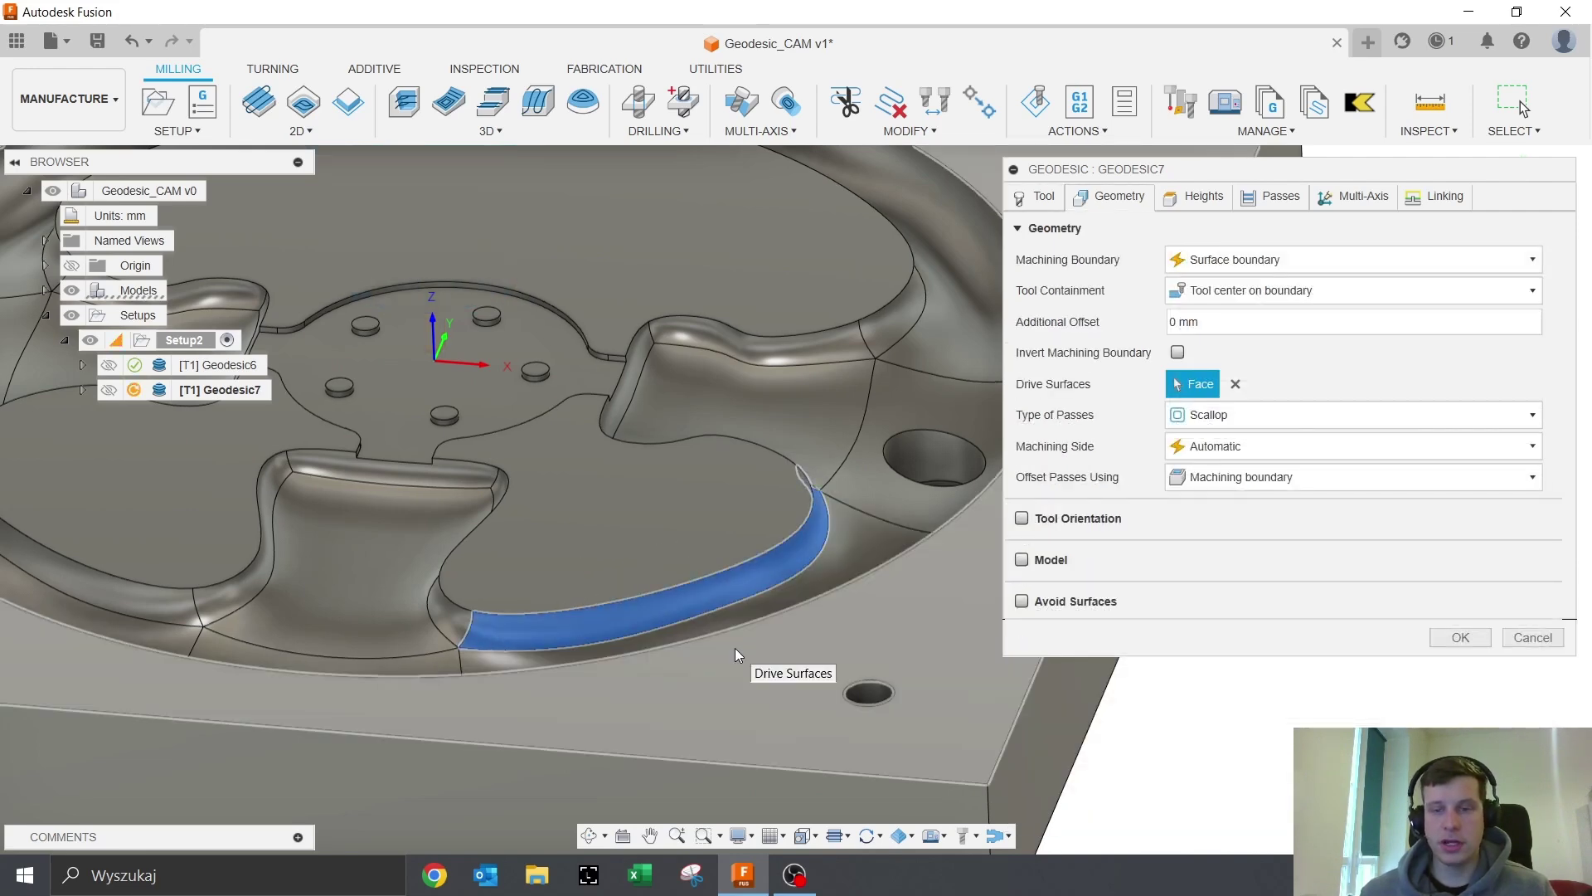
Set the new Geodesic operation's Type of Passes to Blend and generate its toolpath
left_click(1226, 427)
left_click(1226, 456)
left_click(1458, 607)
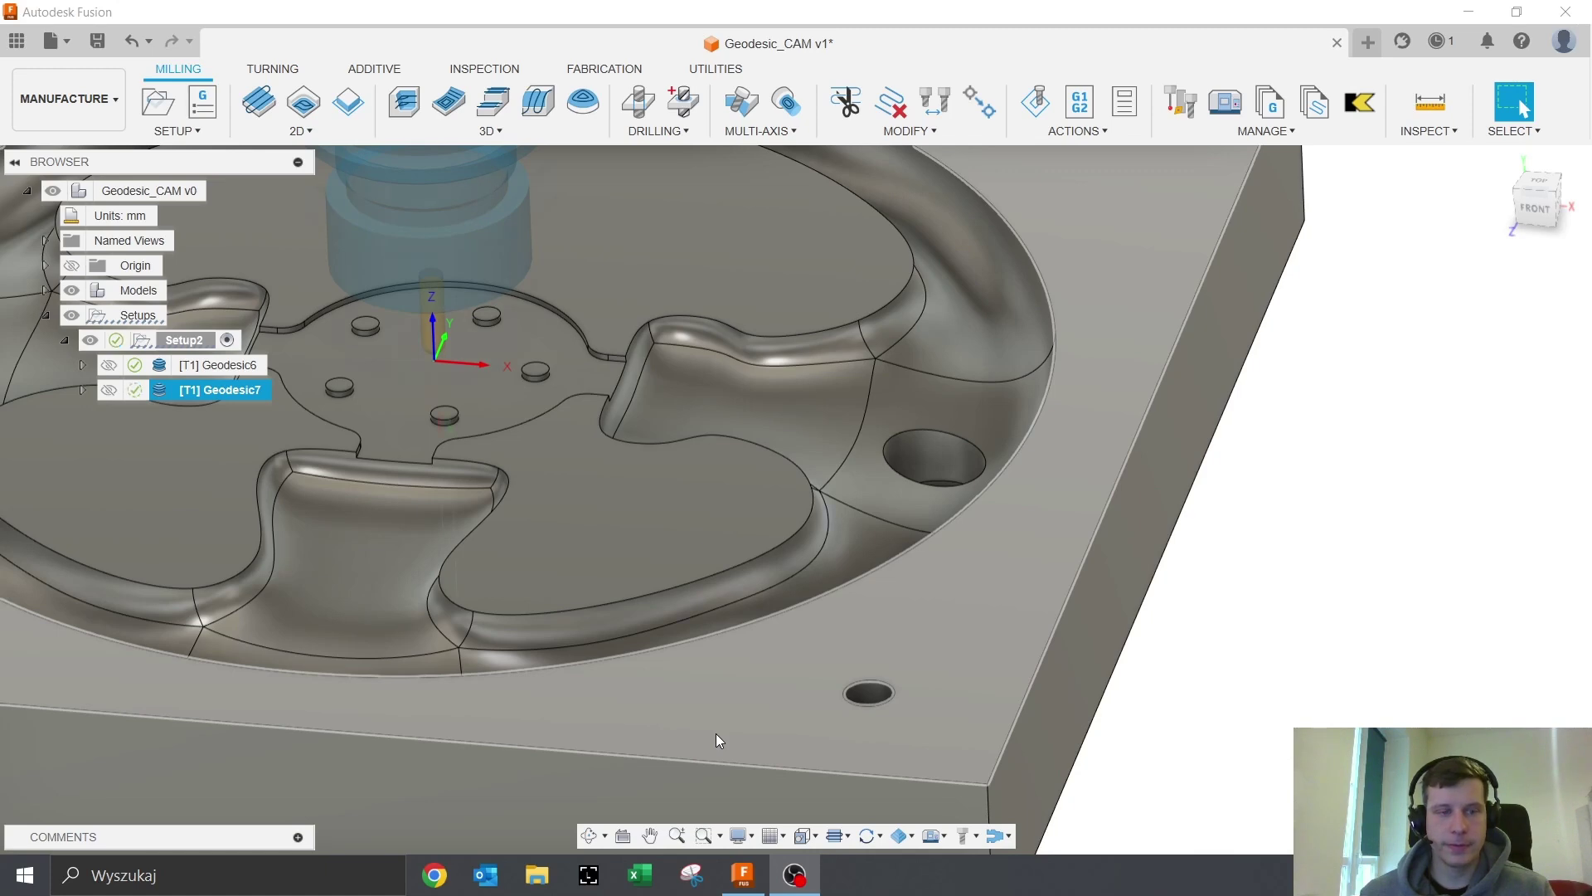
scroll(647, 636, "up", 2)
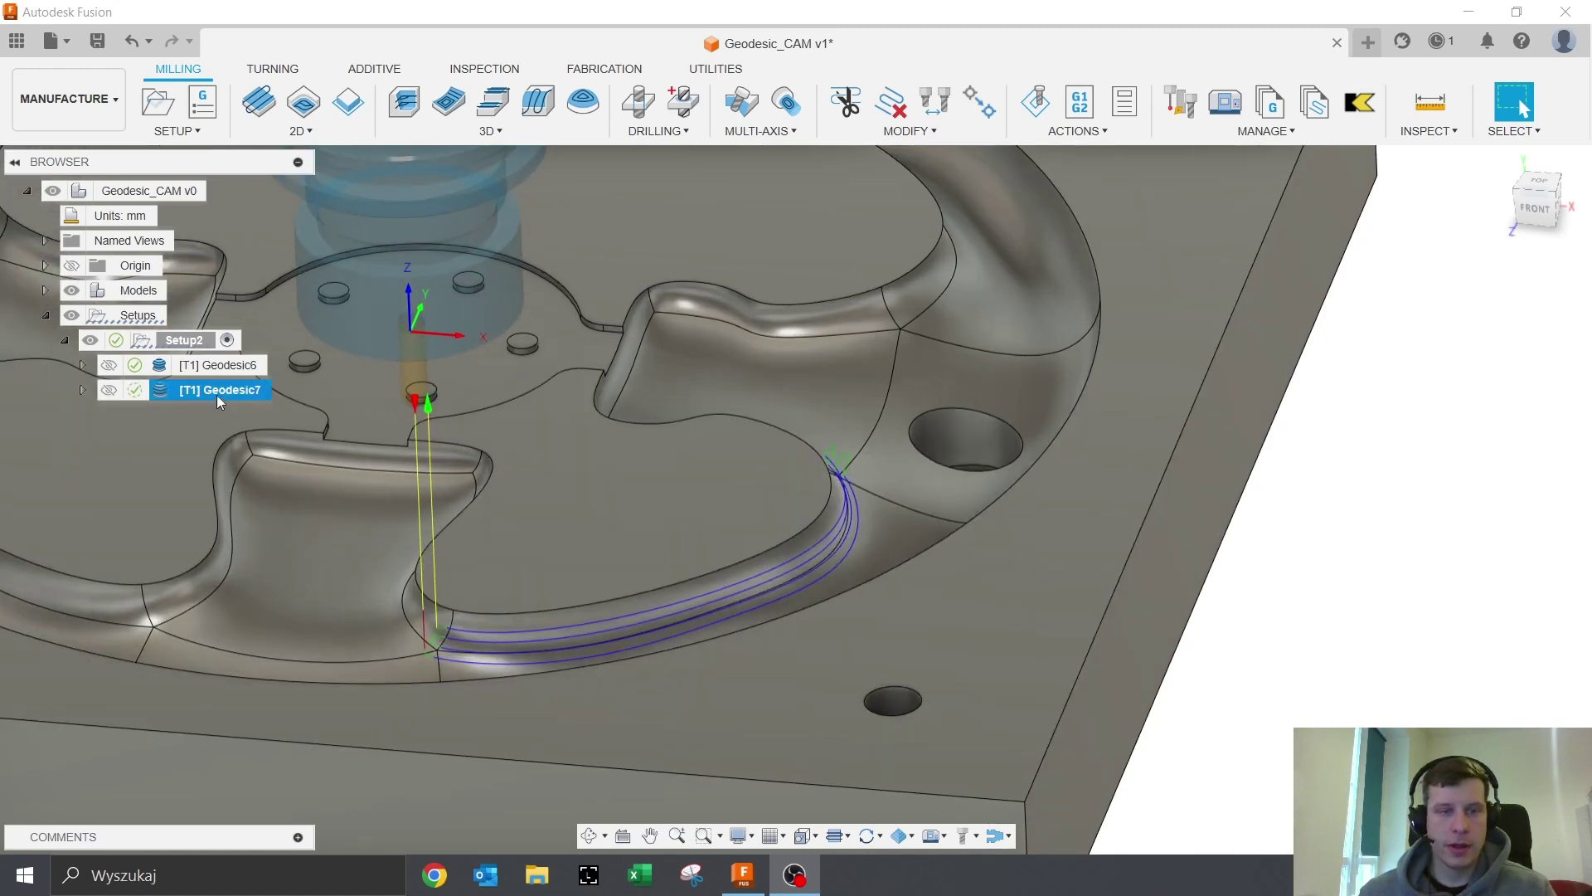
Edit the inner rim face's Geodesic operation to use a maximum stepover of 1 mm and regenerate its toolpath
right_click(217, 391)
left_click(251, 14)
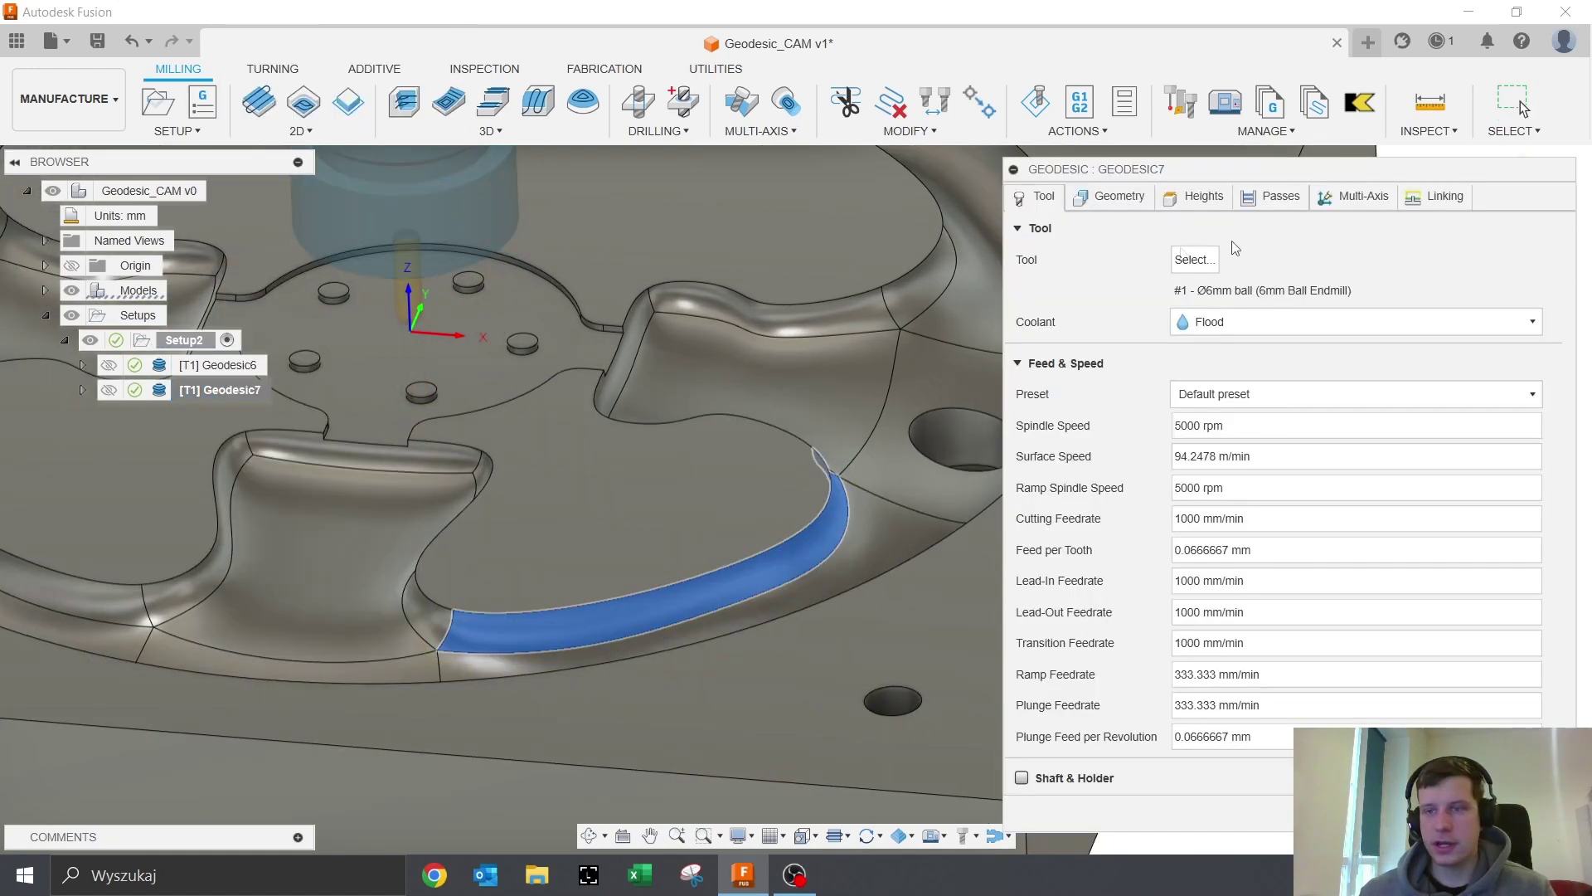
left_click(1281, 199)
double_click(1220, 352)
type("1")
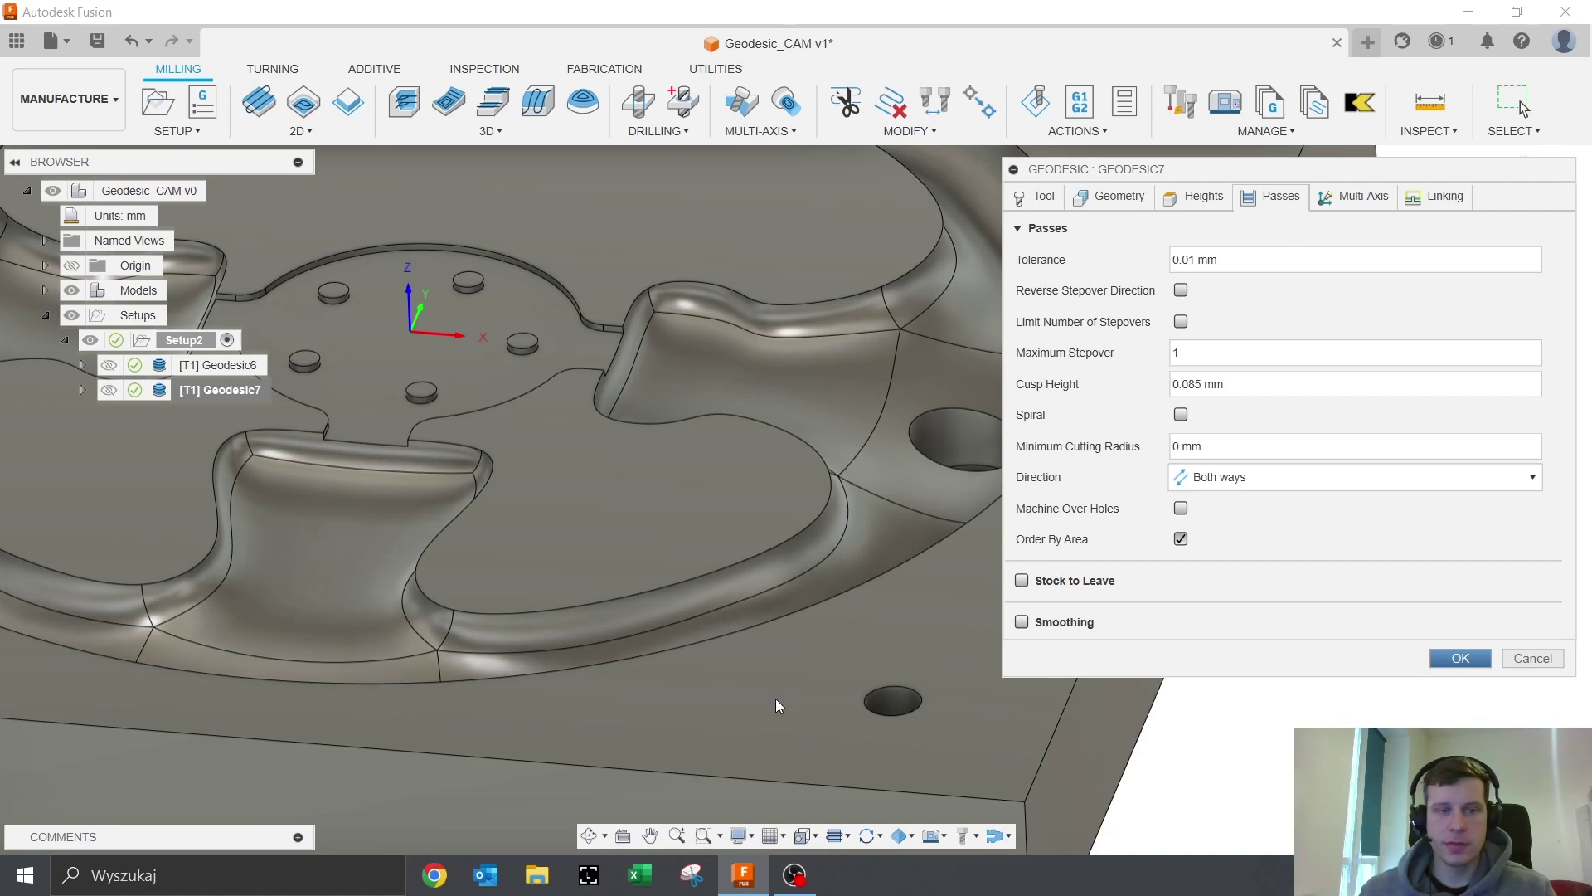
key("Return")
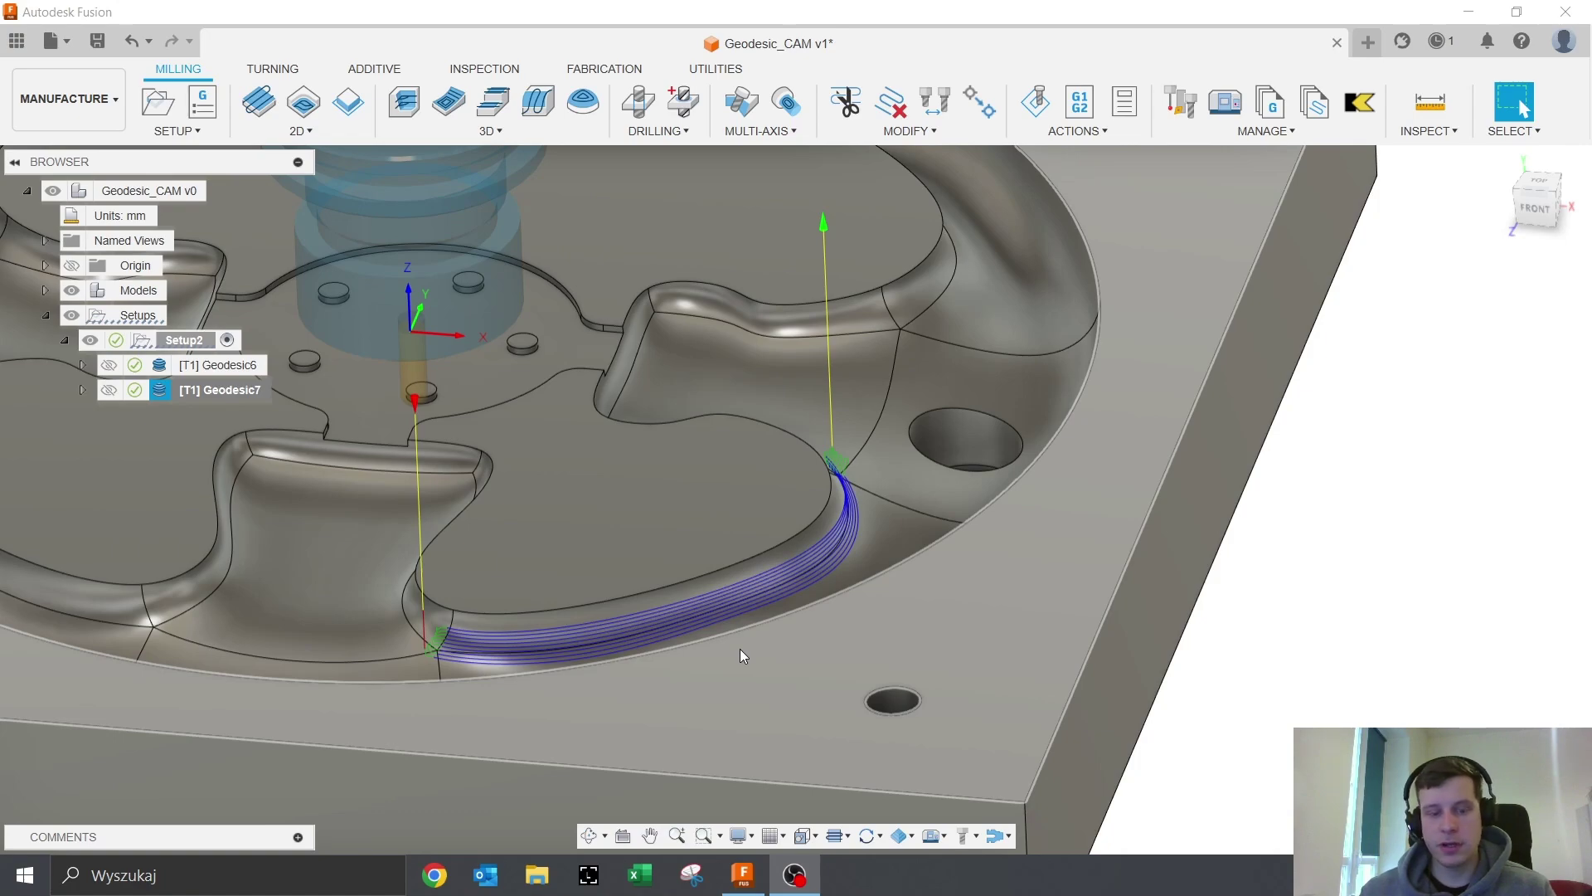
Examine how the denser Blend passes run along the inner rim face and between its two short end edges
scroll(703, 552, "up", 4)
middle_click_drag(662, 645, 643, 611, "shift")
left_click(841, 619)
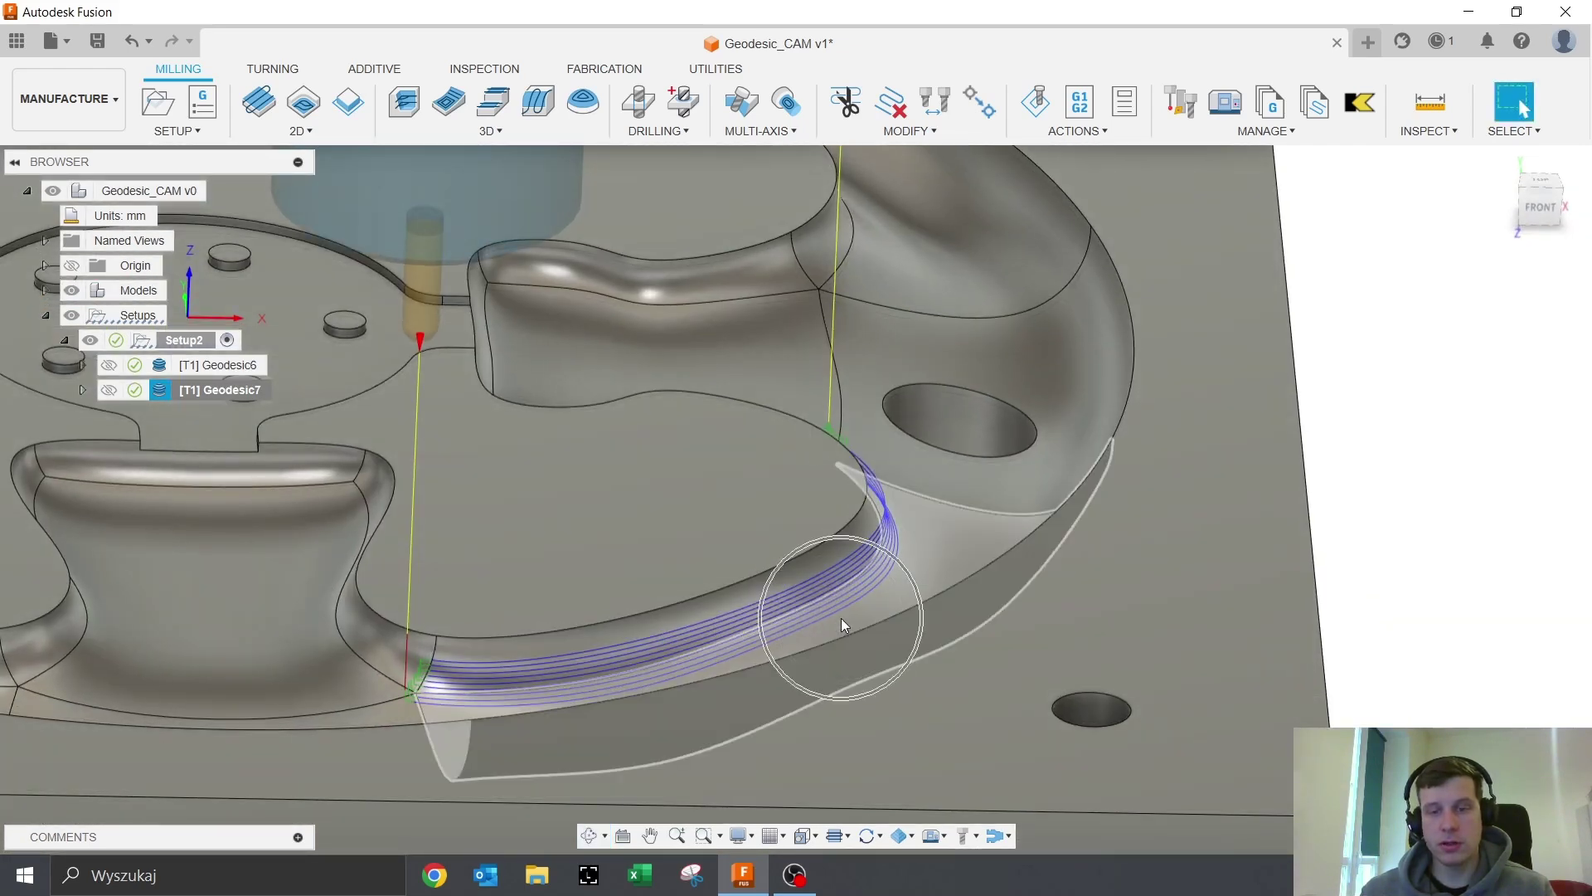
left_click(765, 520)
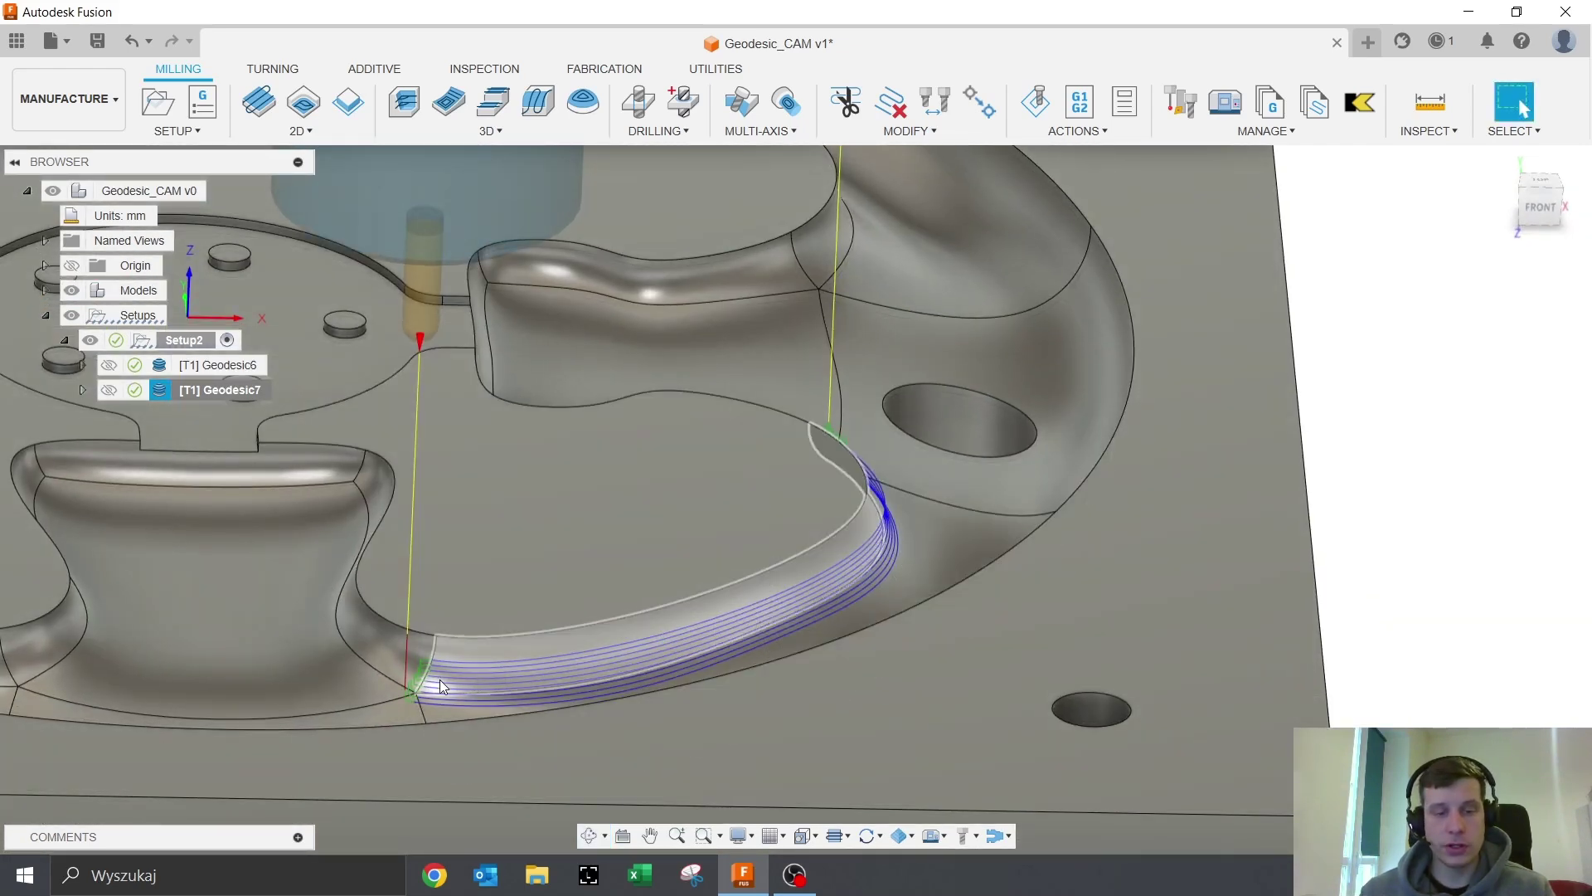
scroll(430, 678, "up", 5)
middle_click_drag(431, 677, 868, 682, "shift")
scroll(506, 645, "down", 2)
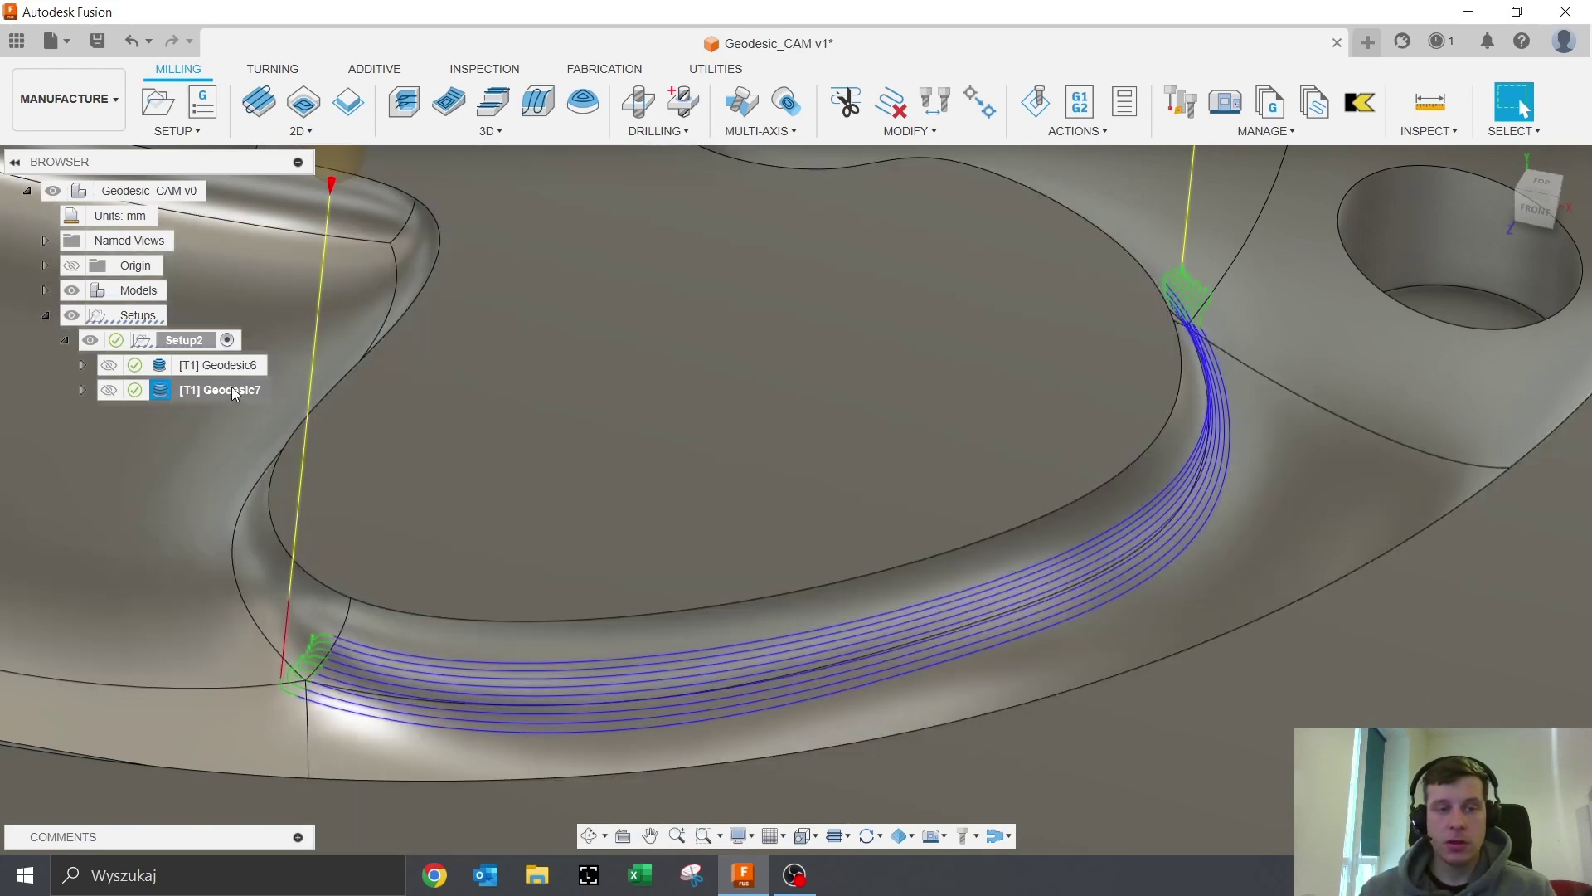
Edit the inner rim face's Geodesic operation to offset passes using Curve selections
right_click(231, 387)
left_click(407, 14)
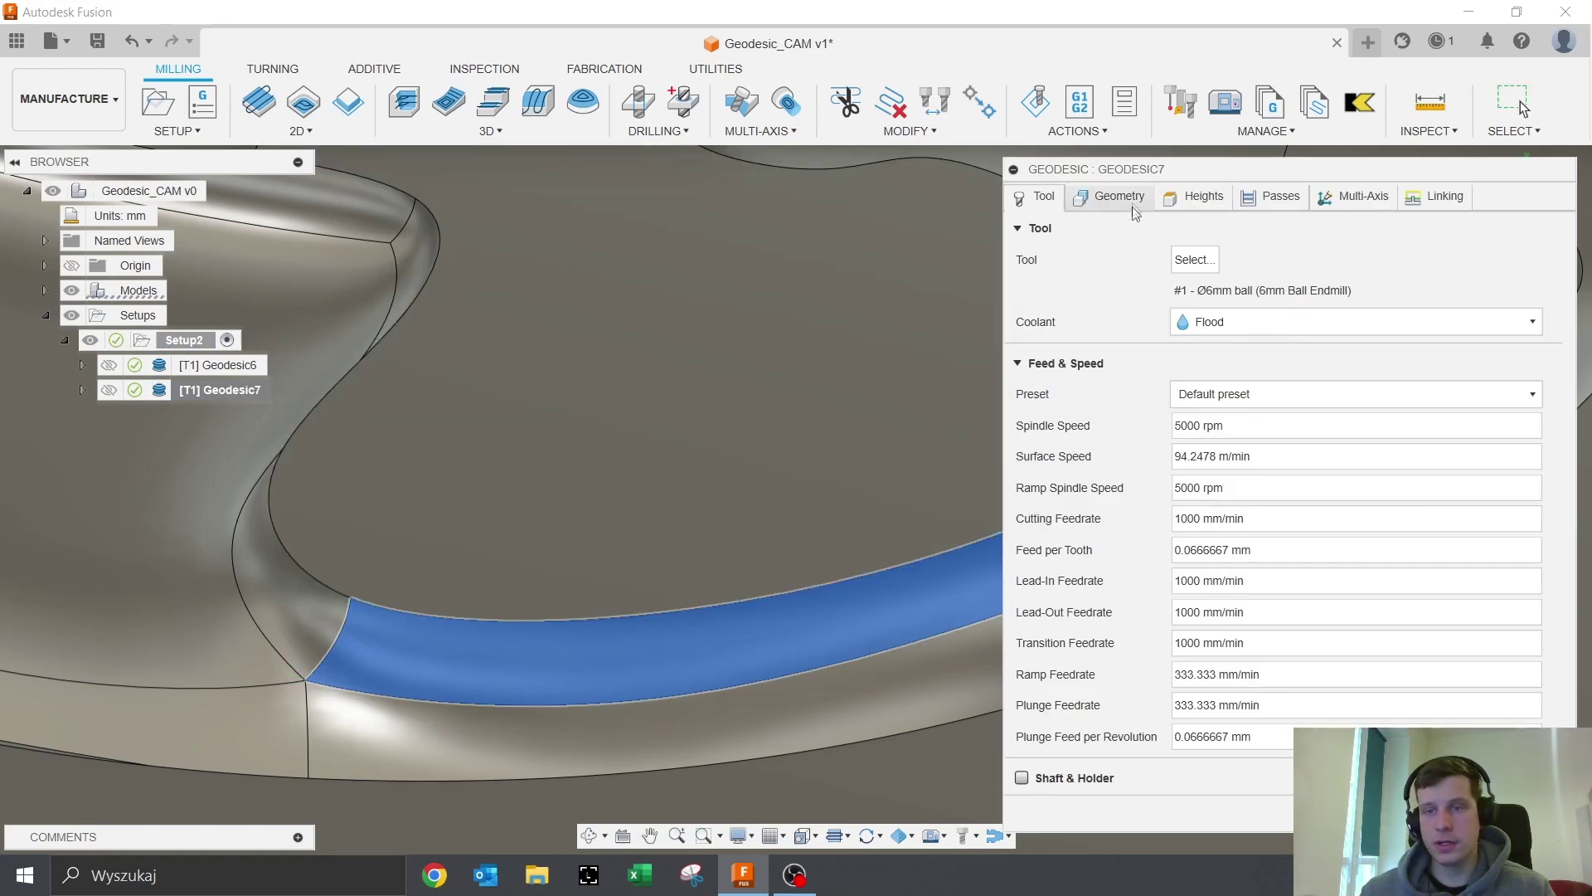
left_click(1115, 196)
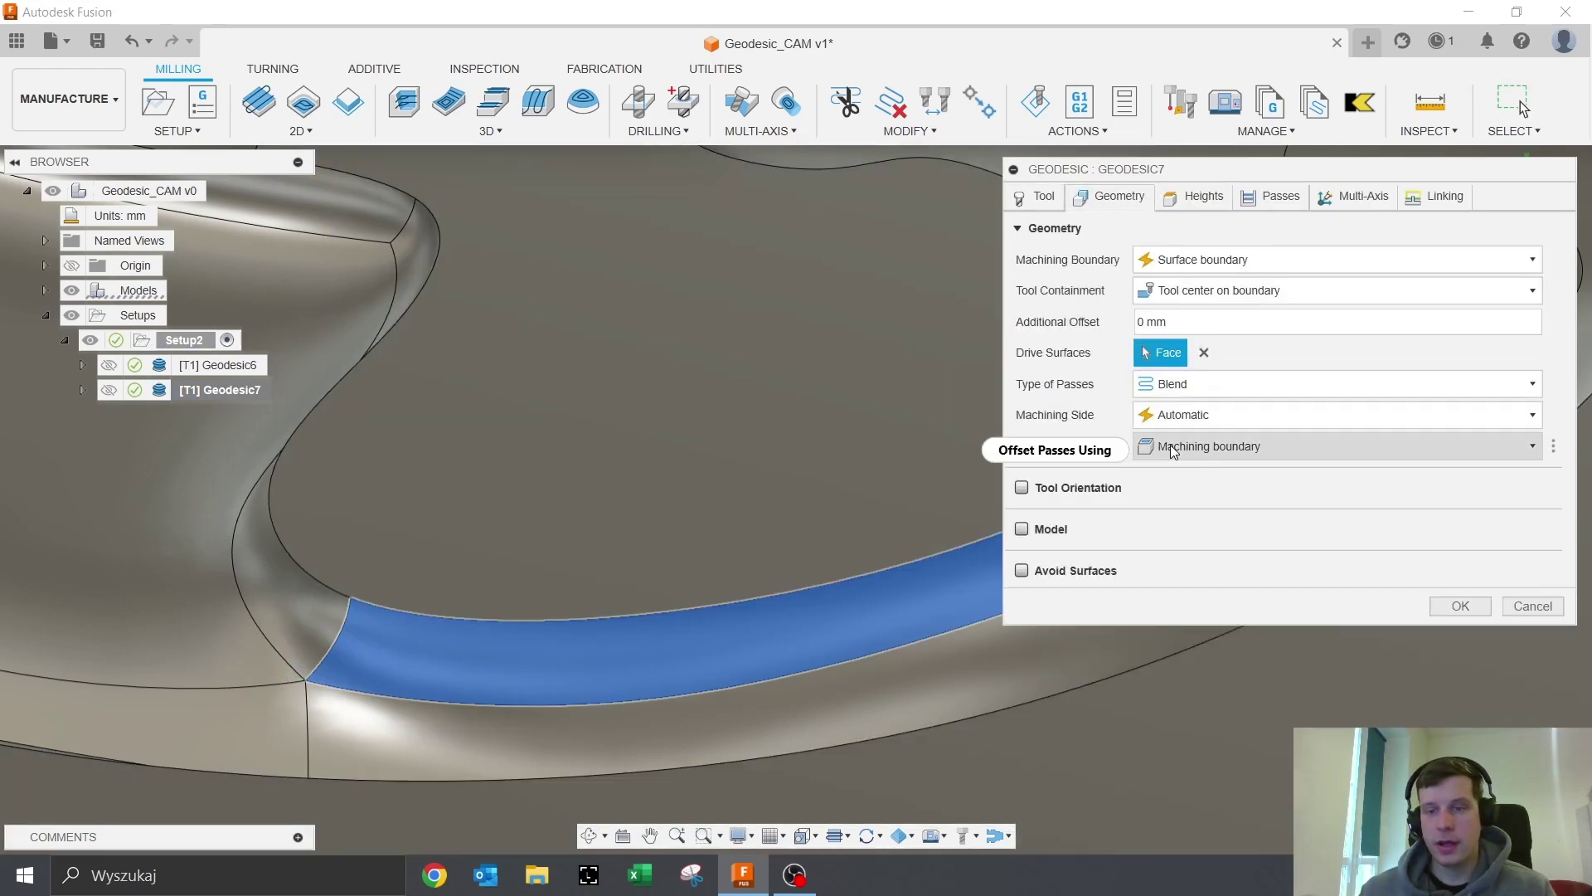
left_click(1174, 448)
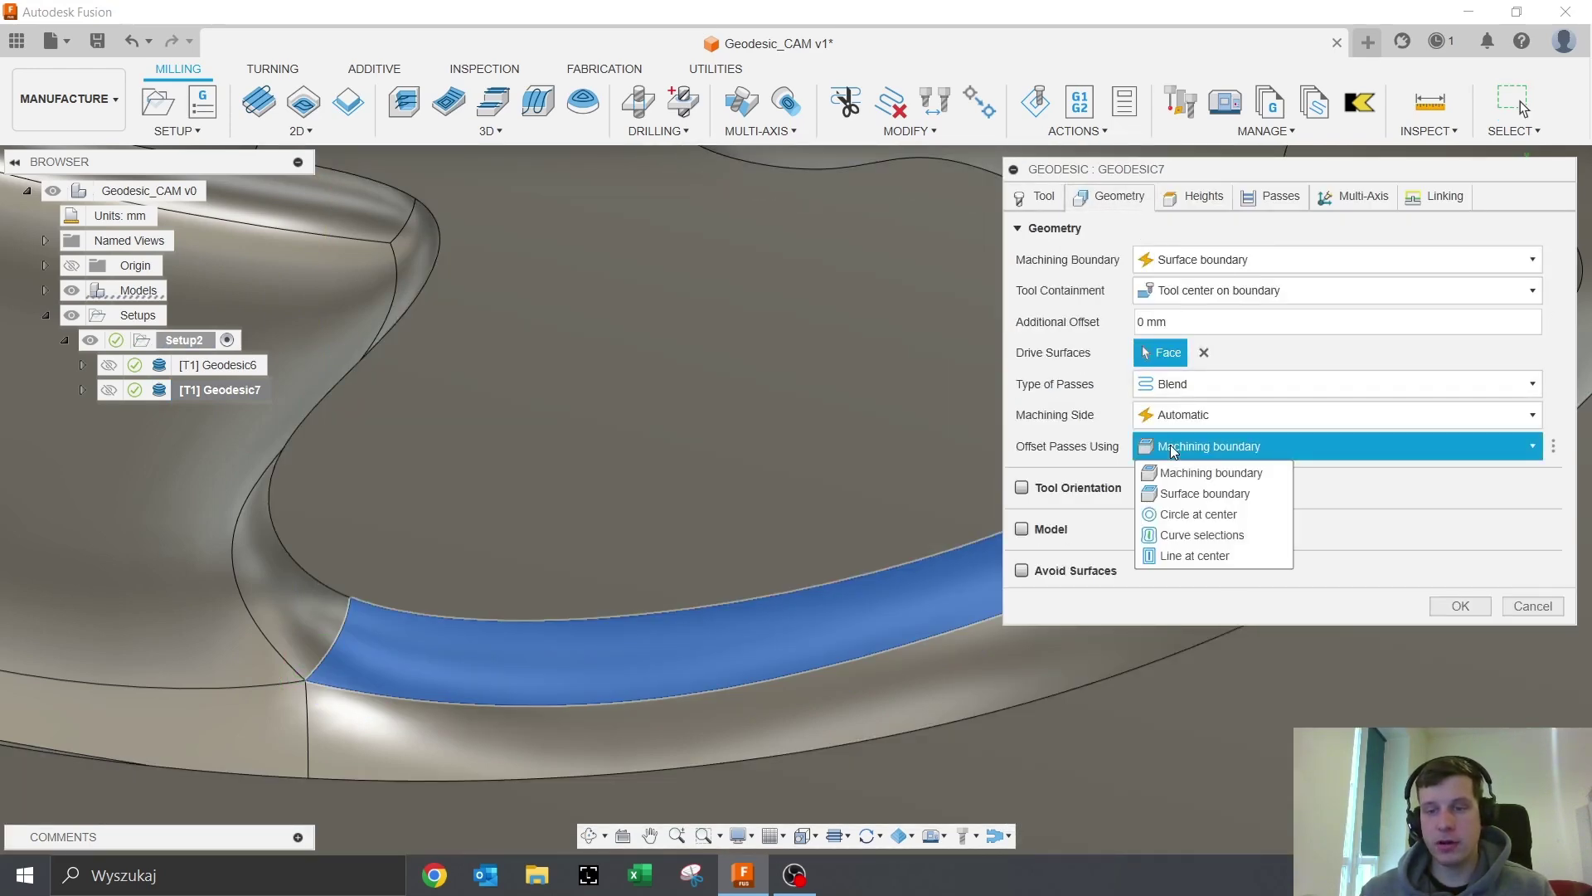
left_click(1202, 536)
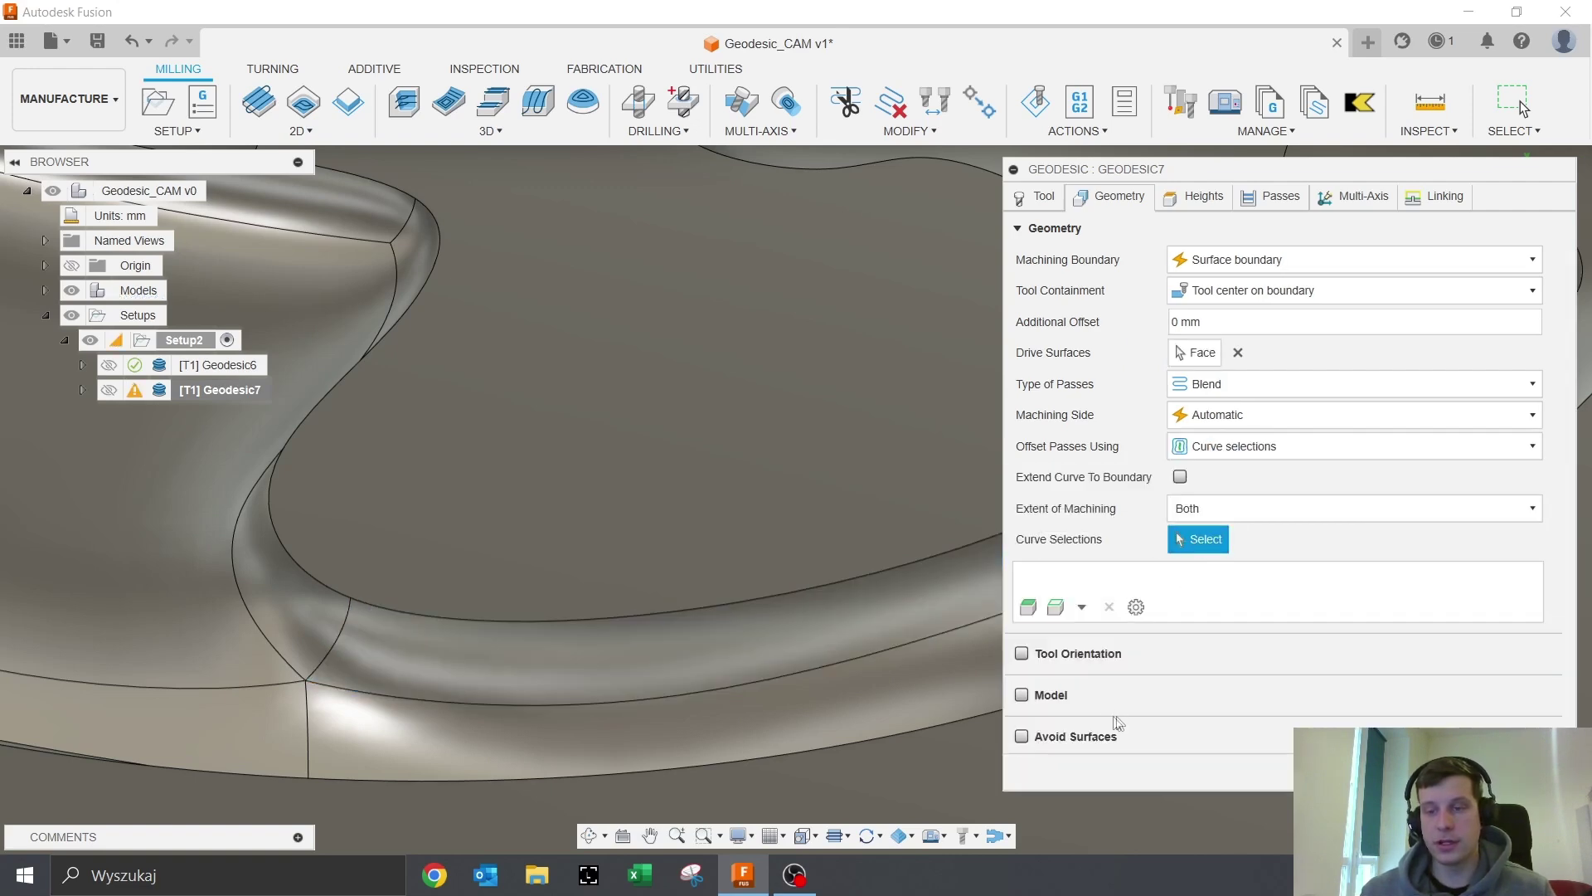
Choose the short edges at both ends of the inner rim face as open curve chains and regenerate the toolpath
scroll(530, 701, "down", 5)
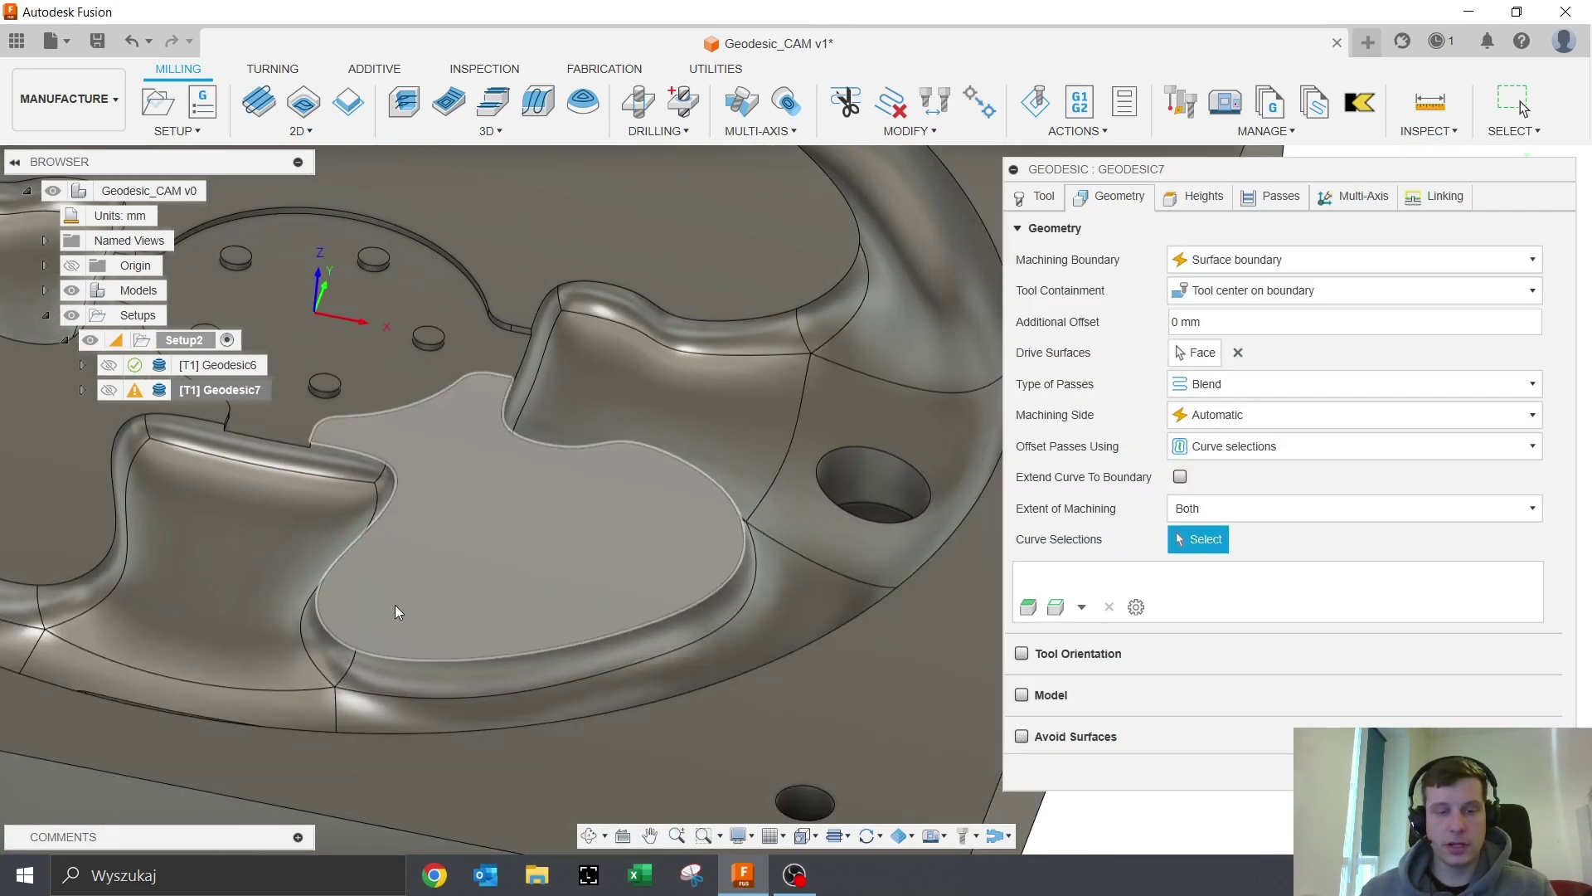
left_click(349, 659)
middle_click_drag(349, 658, 763, 575, "shift")
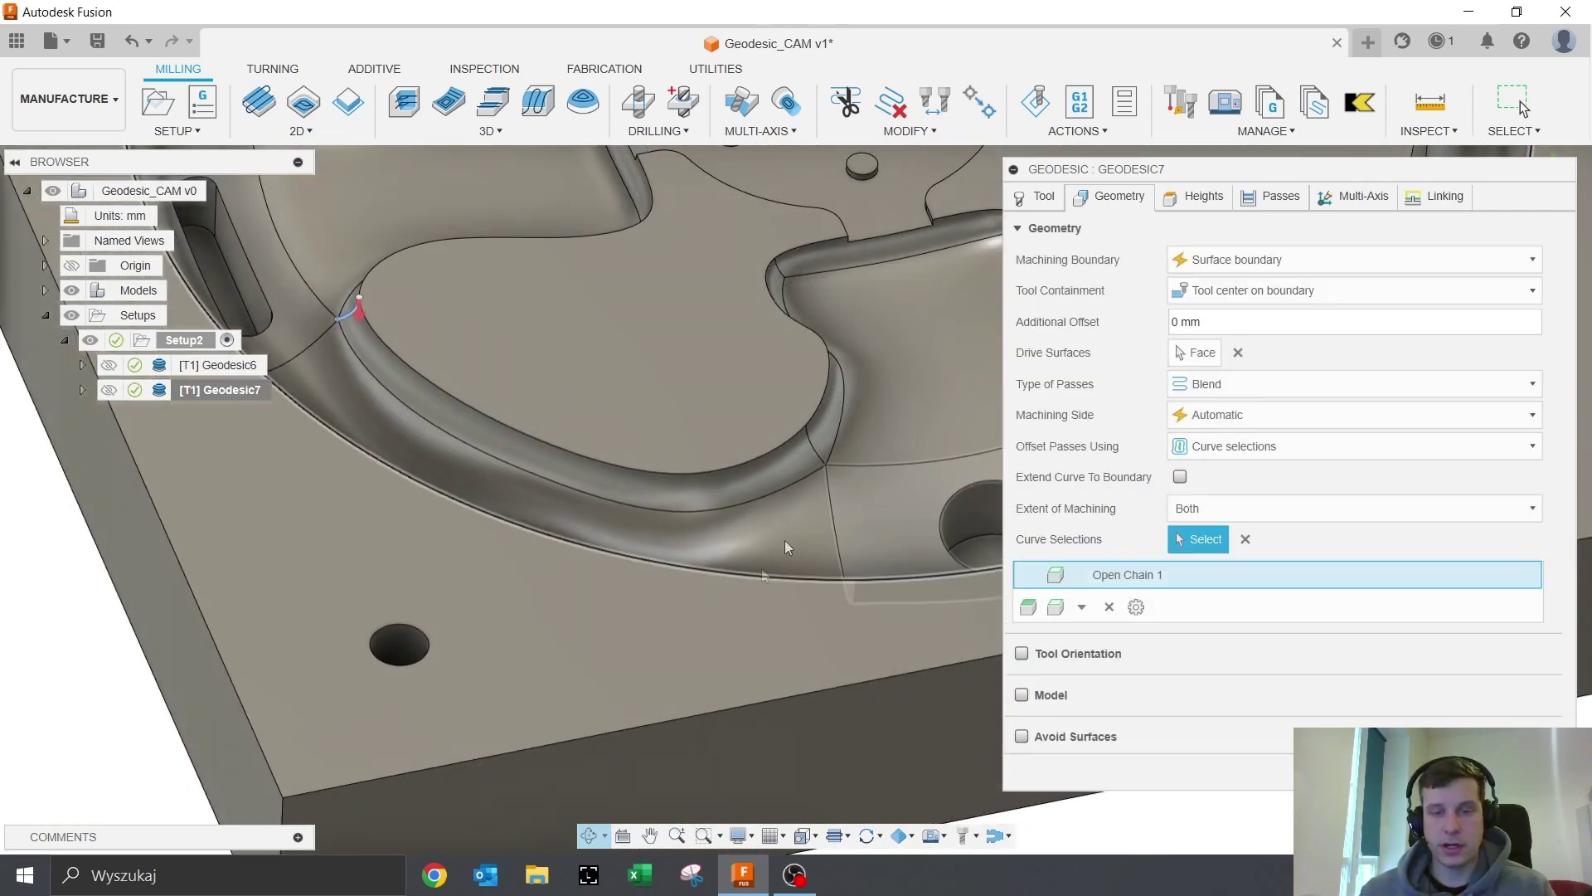
left_click(813, 447)
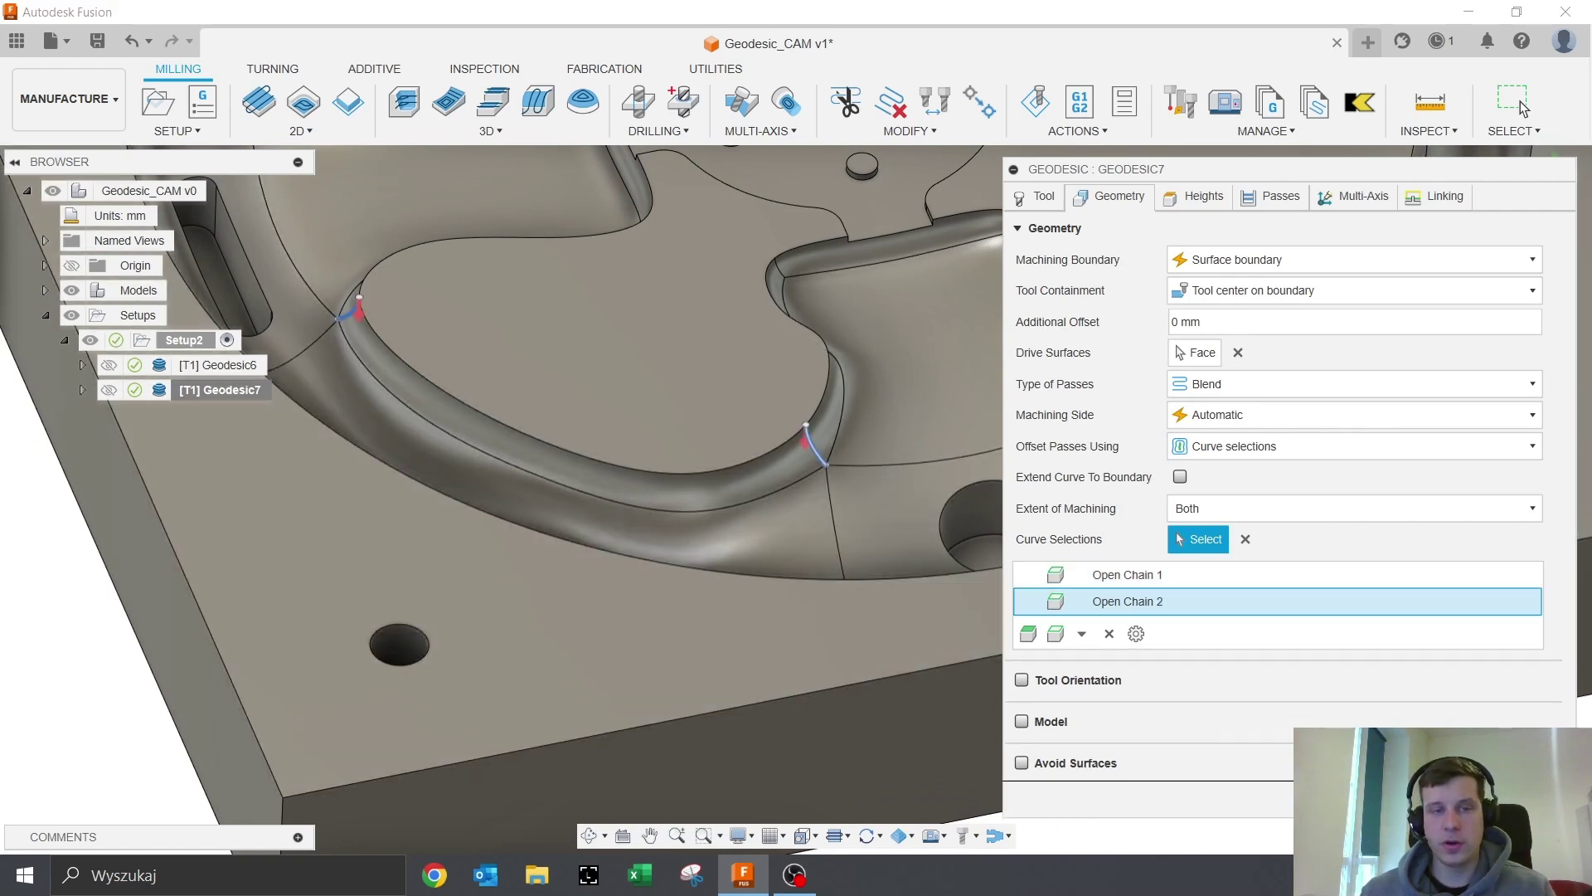
key("Return")
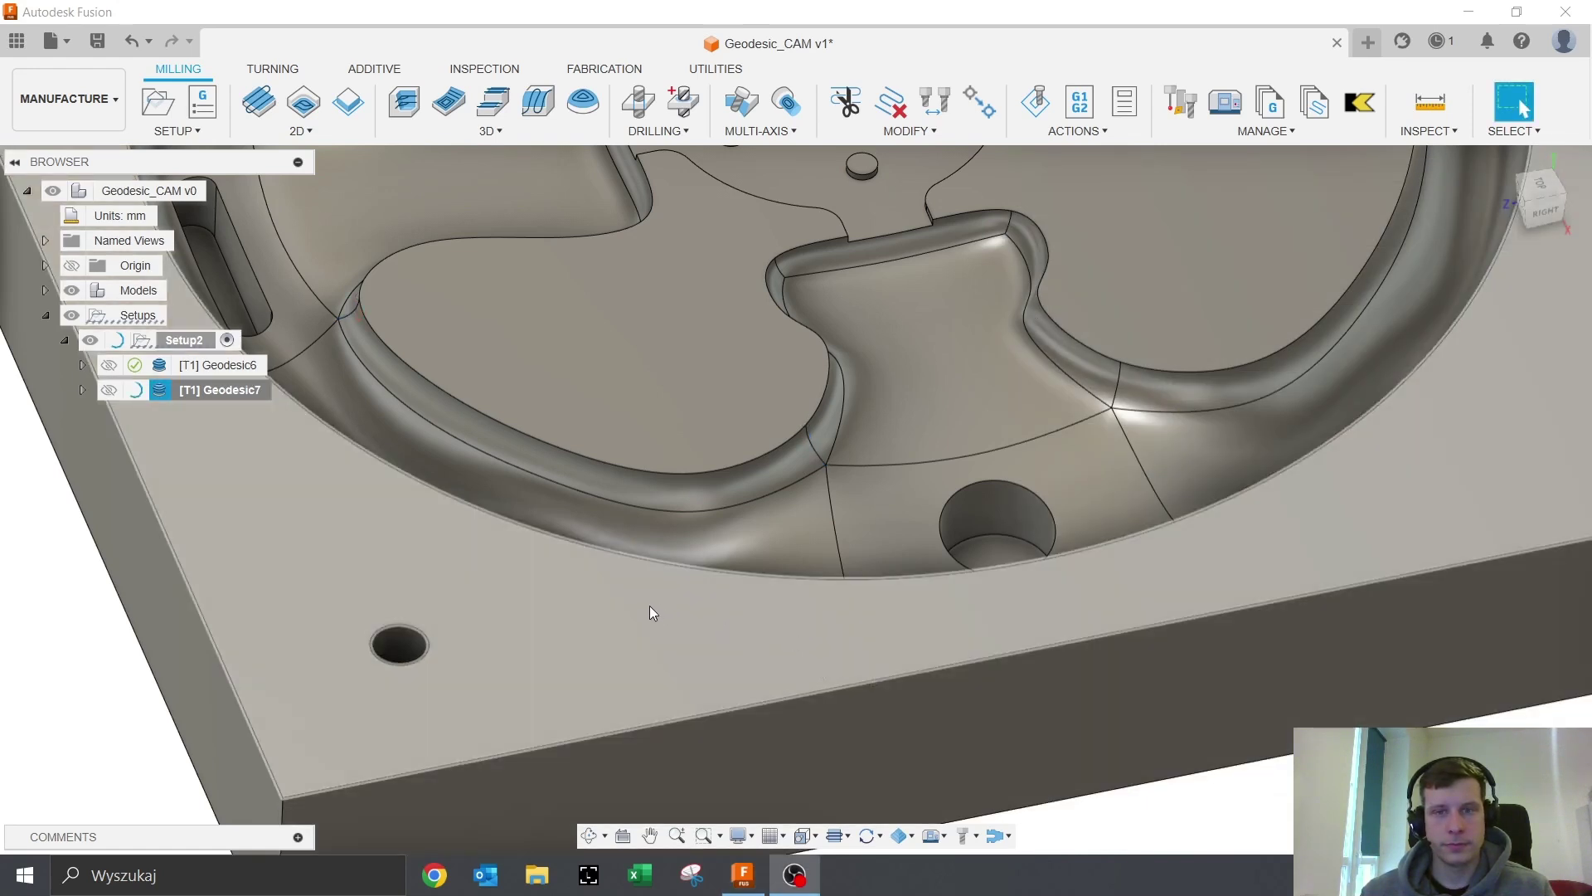
Examine the blended passes across the inner rim face, comparing their direction with the selected edges at both ends
middle_click_drag(614, 594, 367, 421, "shift")
scroll(622, 554, "up", 5)
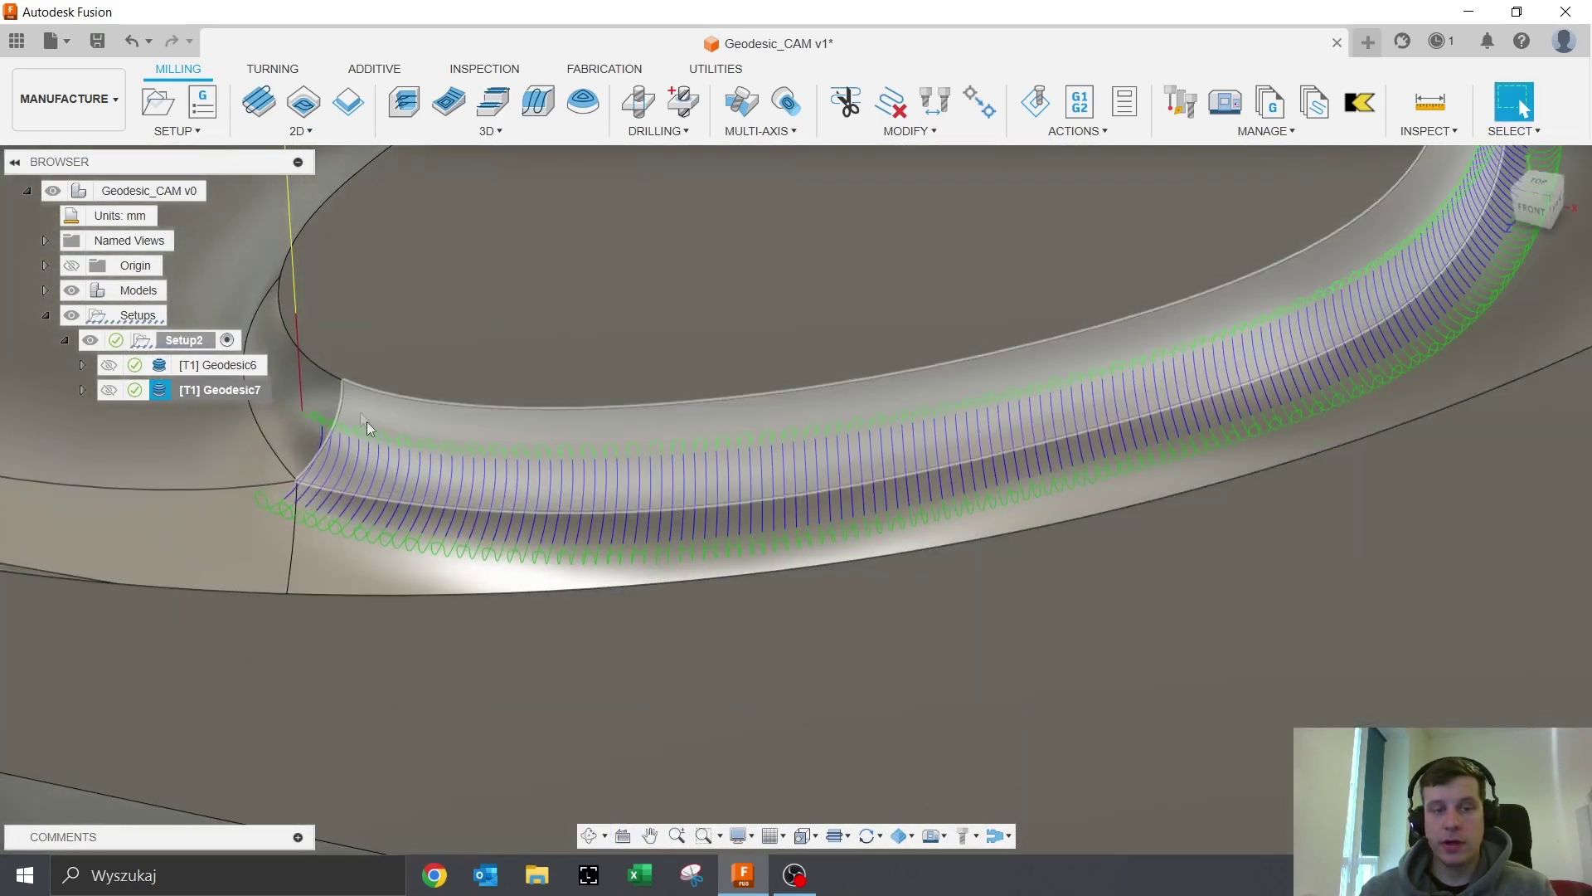
middle_click_drag(852, 440, 236, 549, "shift")
scroll(250, 544, "up", 3)
key("ctrl")
key("ctrl")
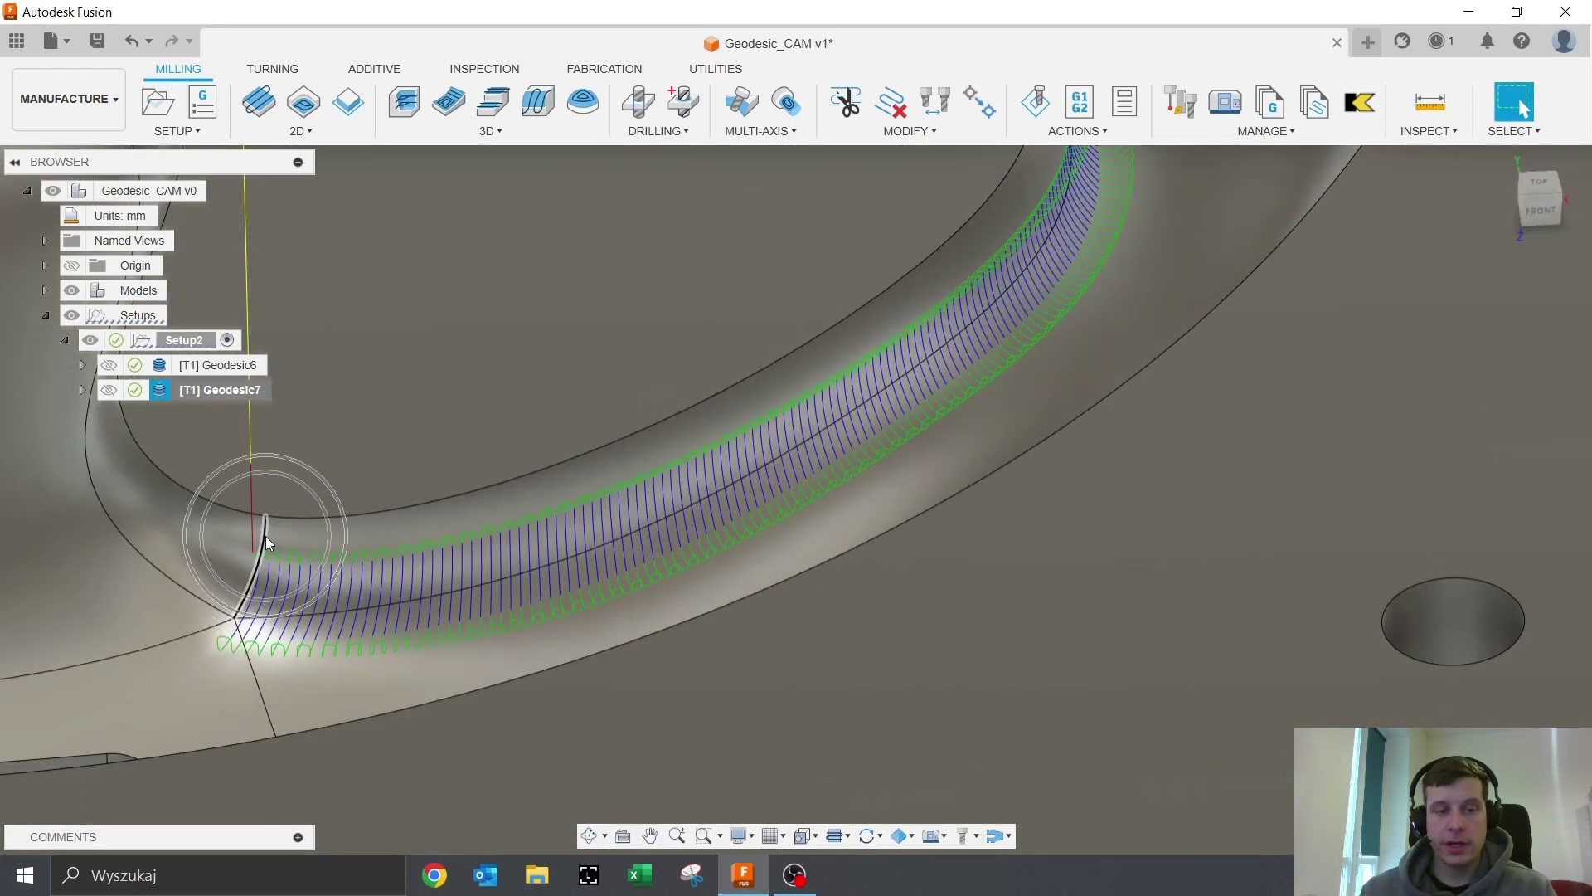
scroll(754, 509, "down", 1)
scroll(755, 509, "down", 5)
middle_click_drag(755, 509, 730, 452, "shift")
middle_click_drag(729, 452, 615, 522)
scroll(1018, 434, "up", 4)
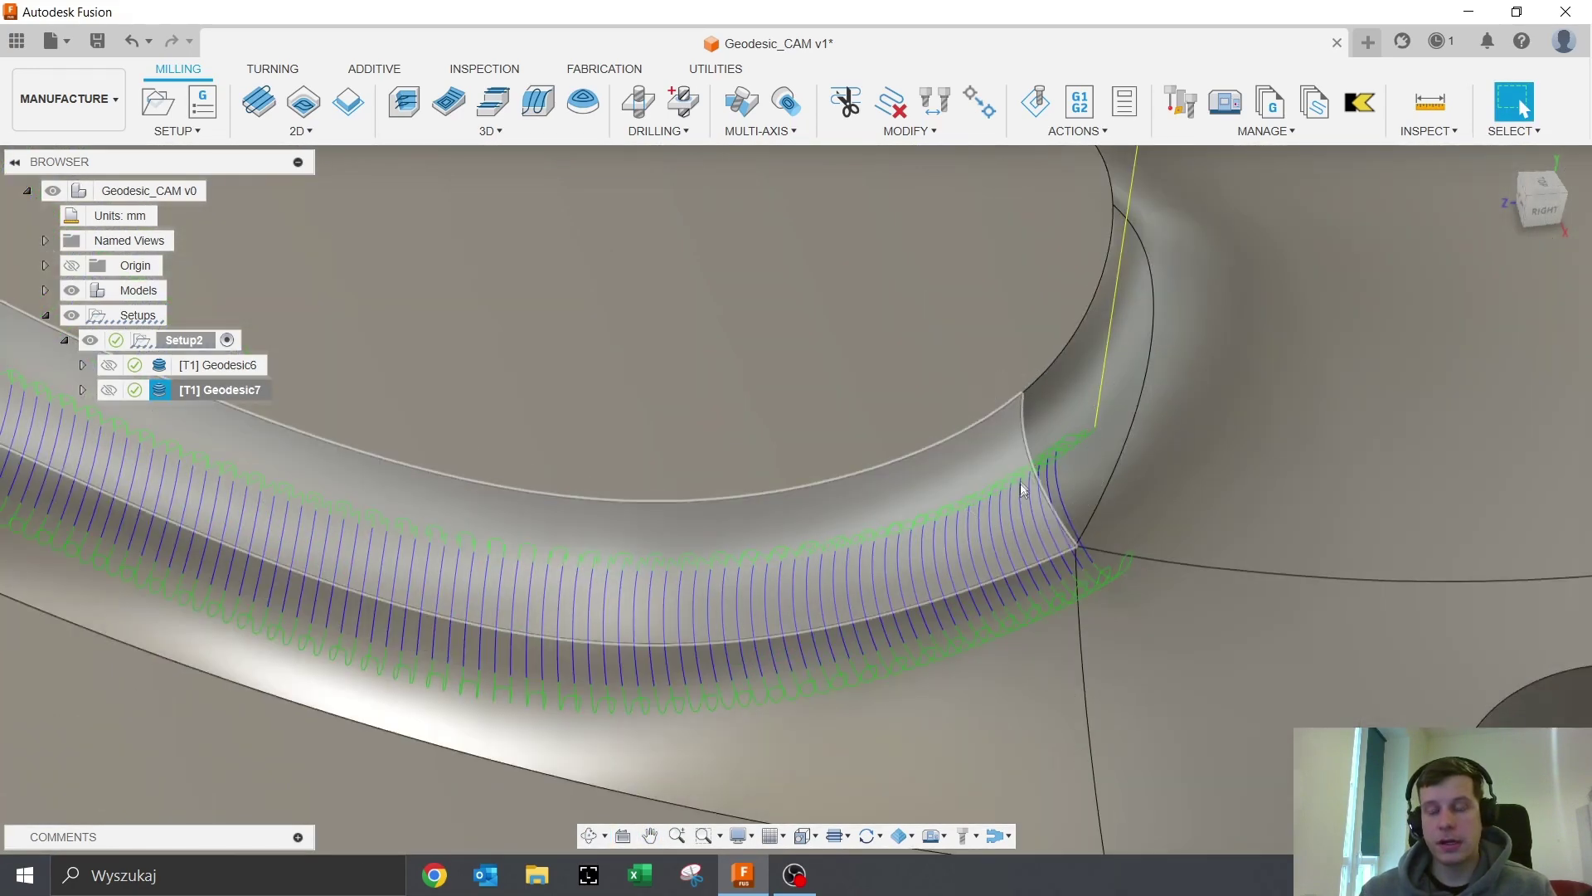
scroll(950, 619, "down", 4)
mouse_move(951, 618)
middle_mouse_down("shift")
mouse_move(867, 575)
mouse_move(923, 590)
mouse_move(913, 647)
mouse_move(919, 623)
middle_mouse_up("shift")
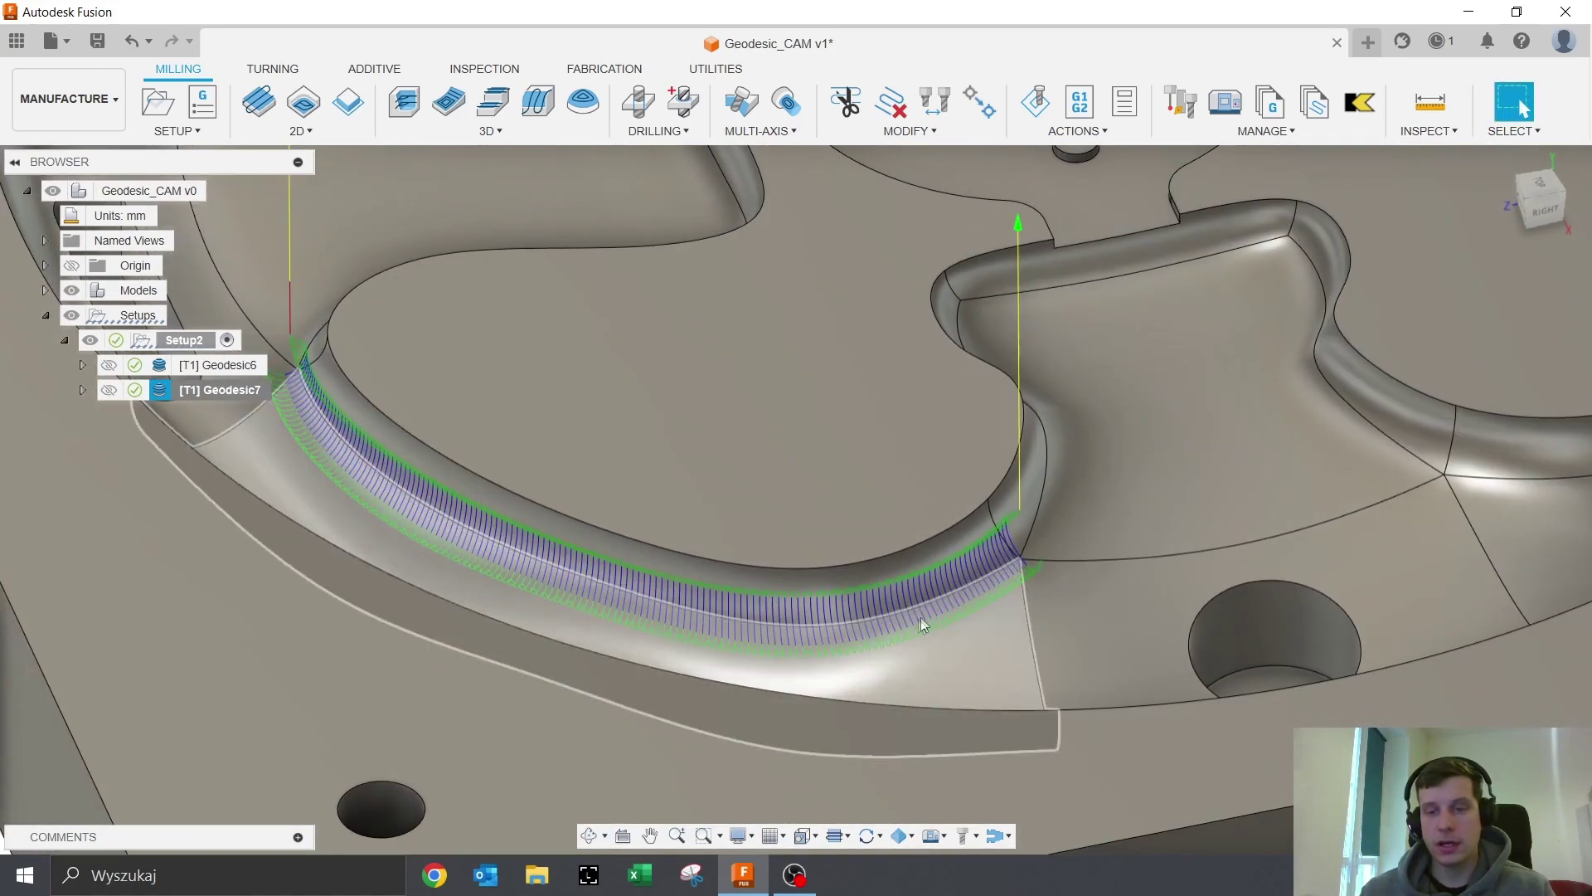
scroll(570, 562, "down", 3)
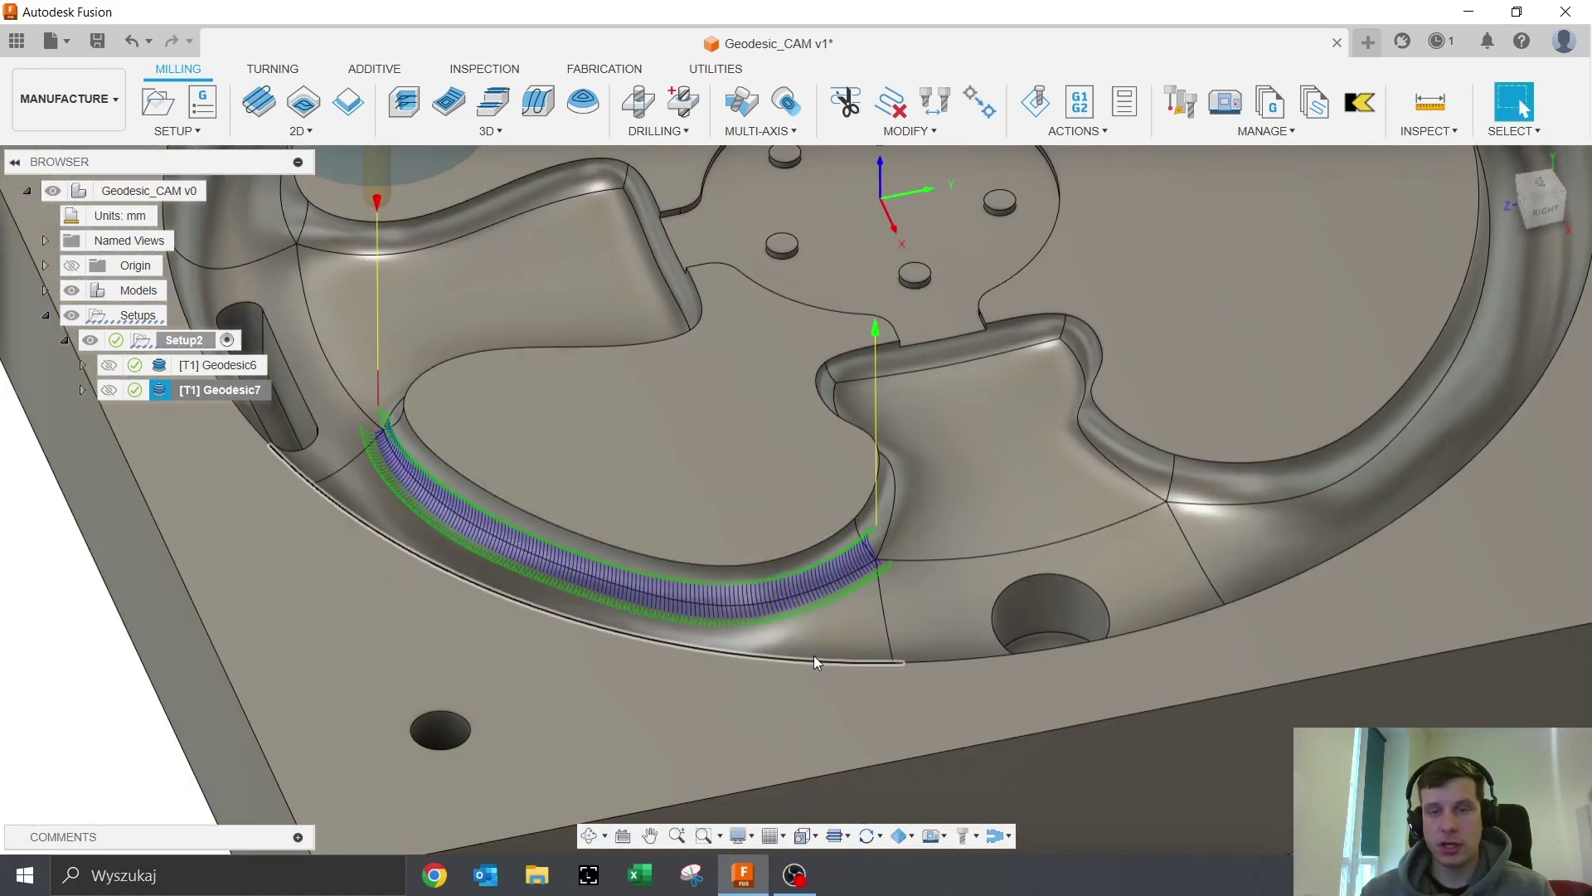
left_click(235, 393)
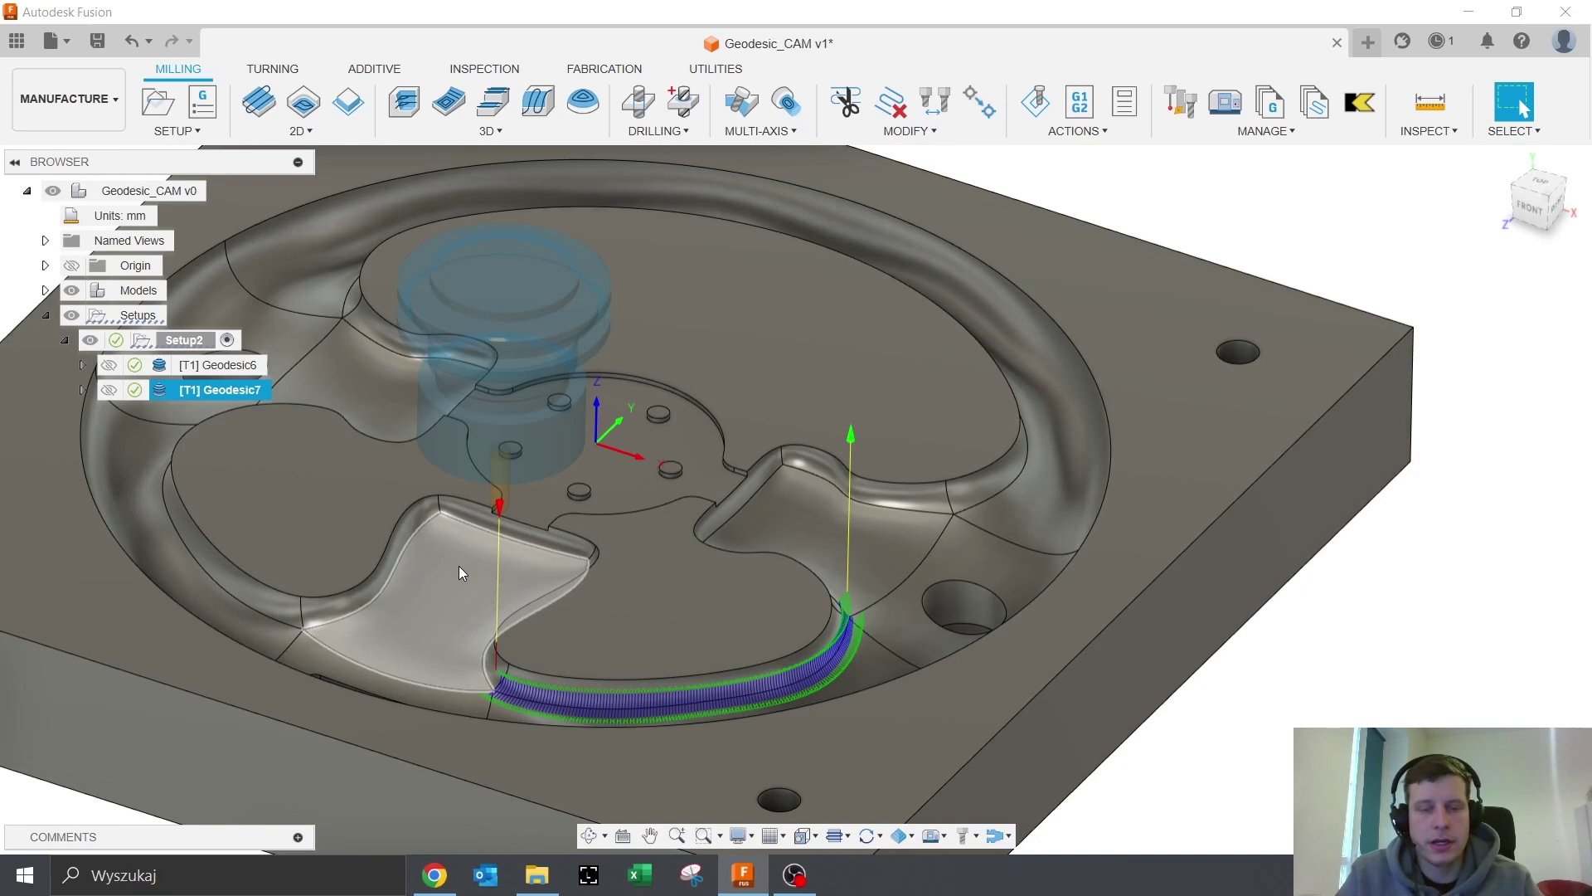